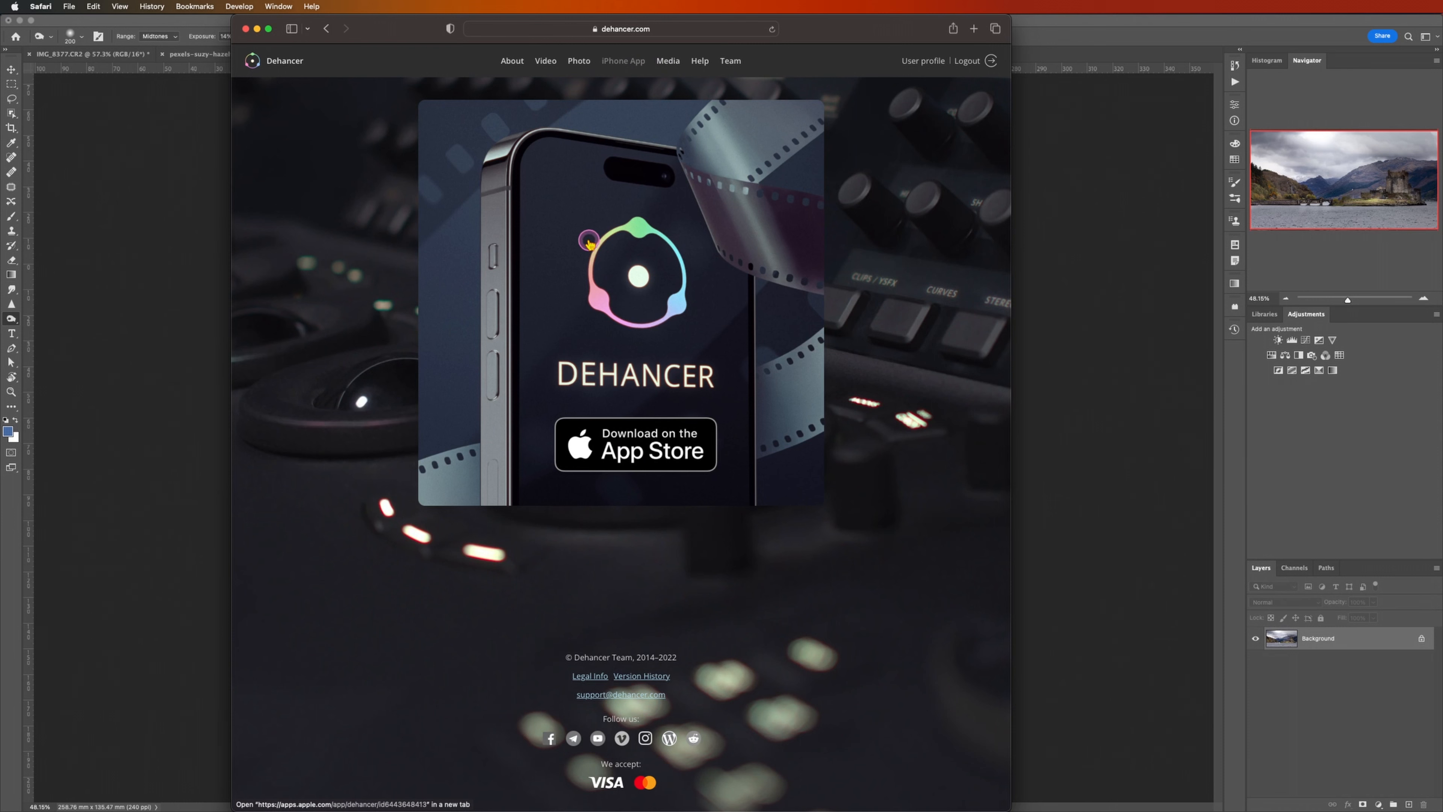
Step: View the Photo plugin page and the Video plugin page on the Dehancer website
click(573, 61)
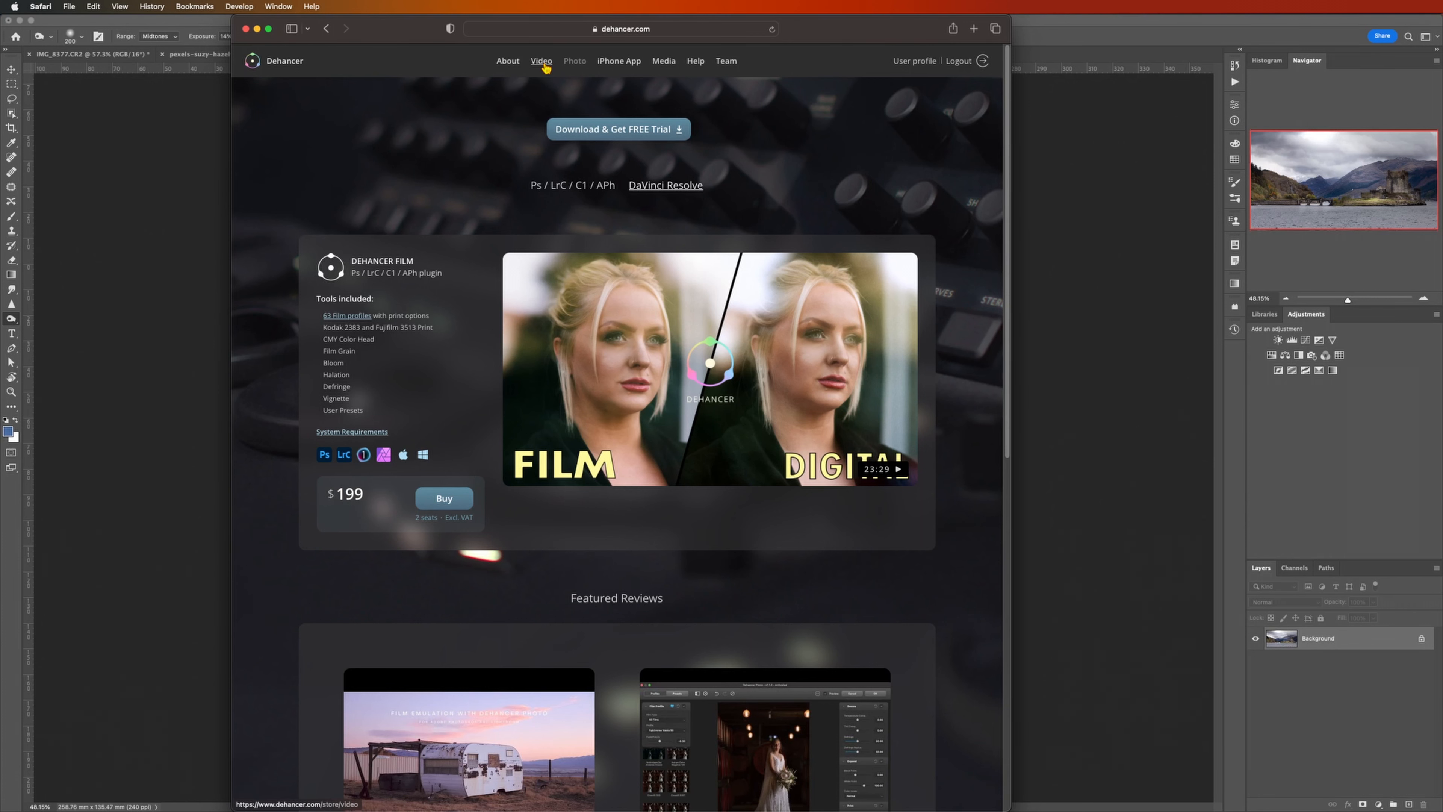
click(542, 61)
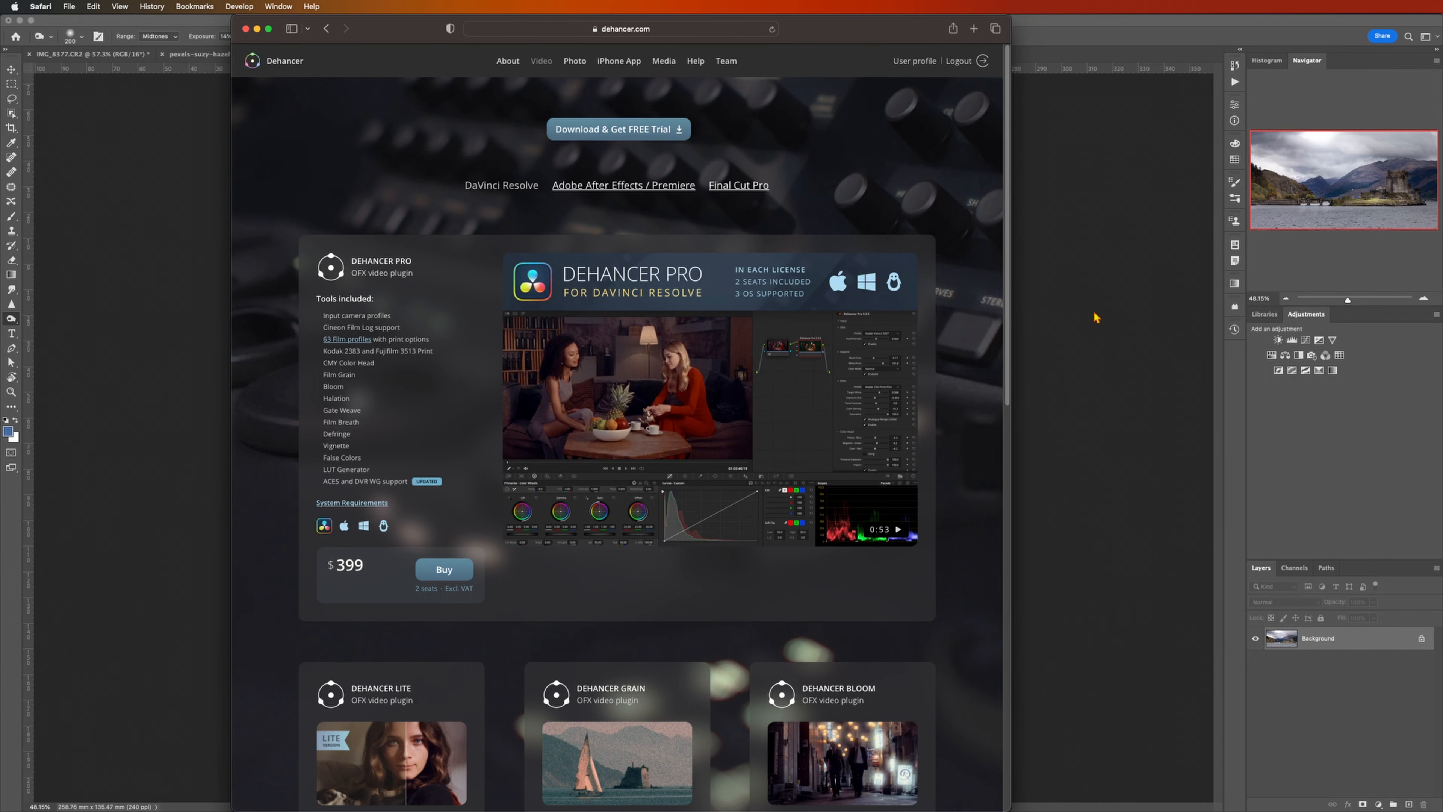
Step: Switch to Photoshop, duplicate the castle photo's Background layer and open the Dehancer Film filter on the copy
click(1111, 554)
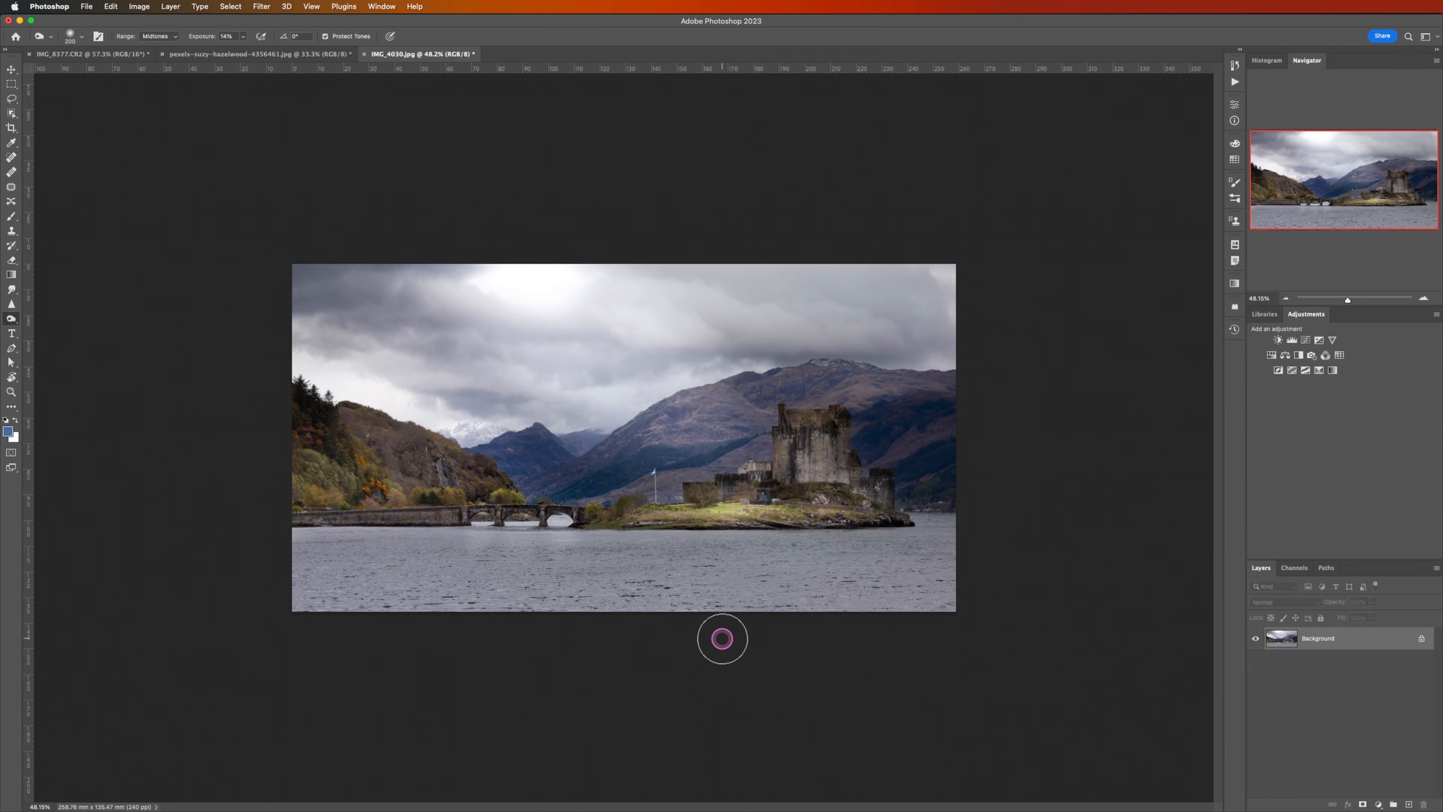
key(super+1)
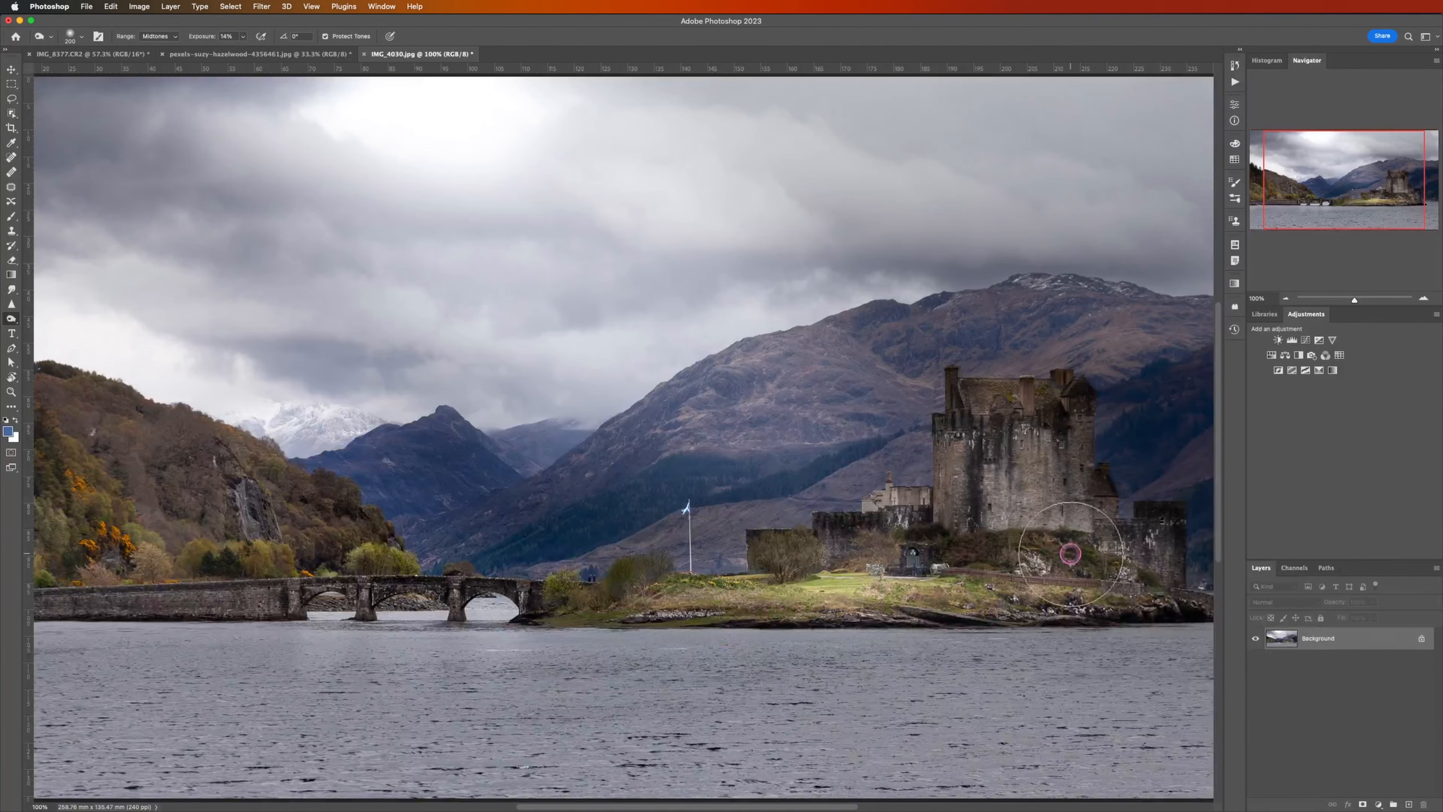
key(super)
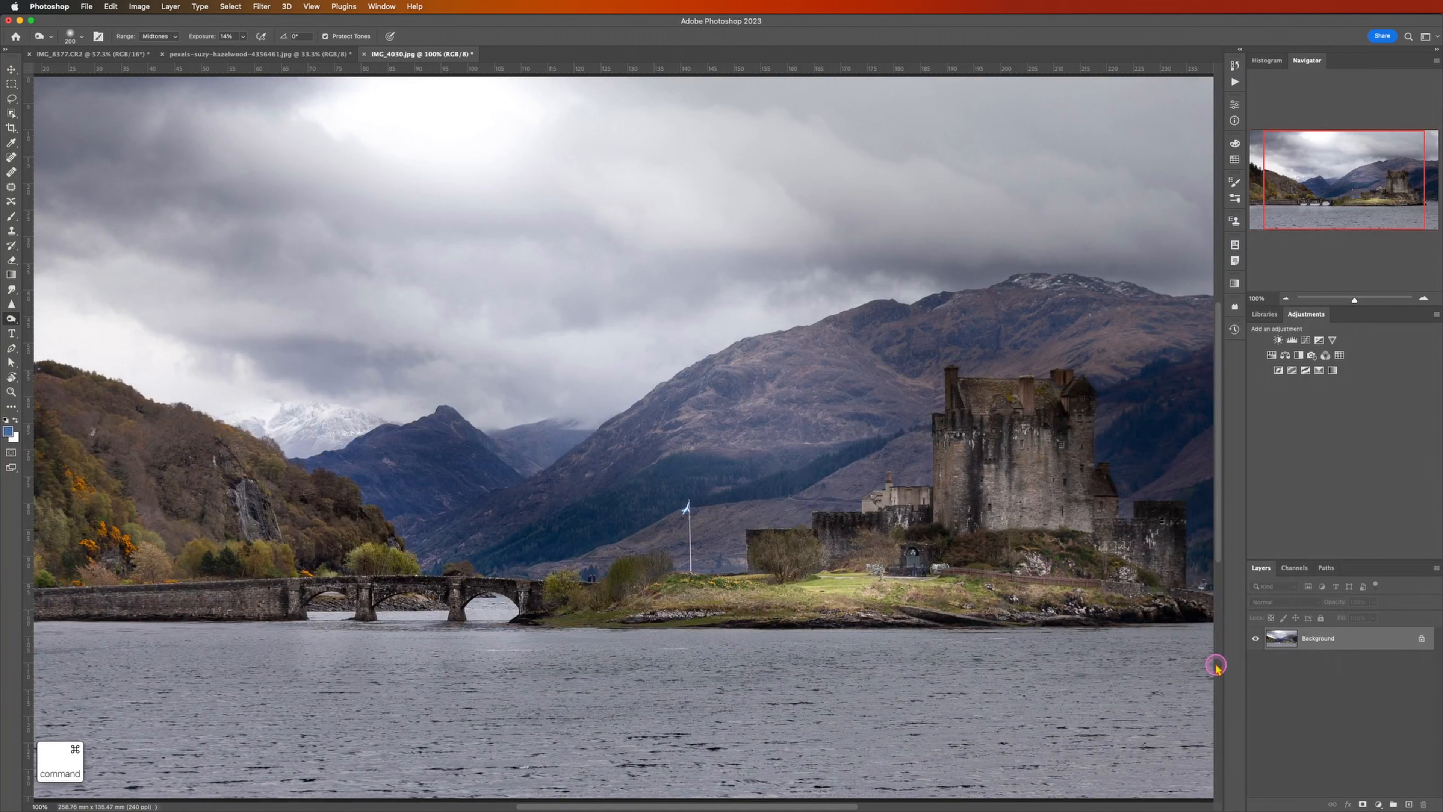
key(super+j)
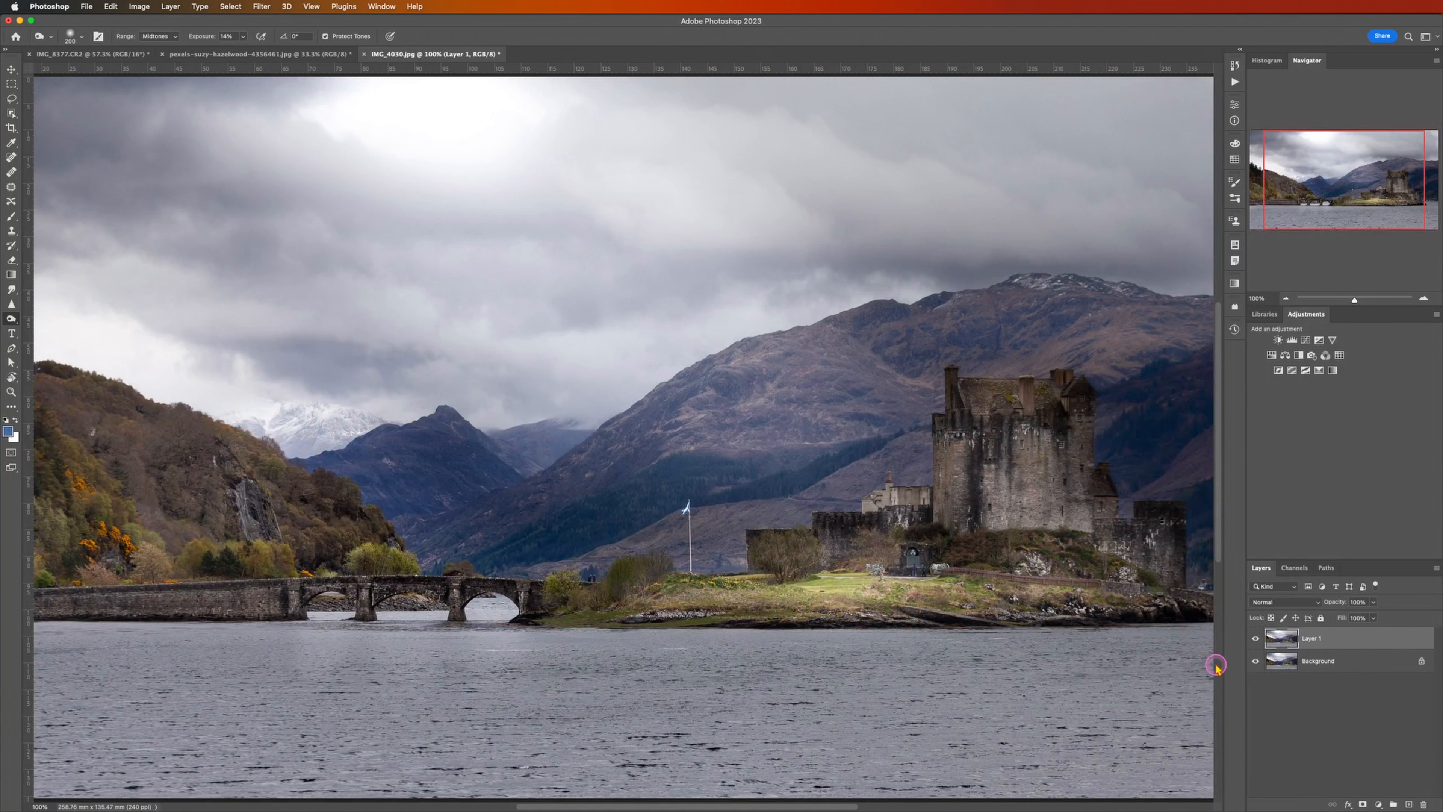
click(263, 7)
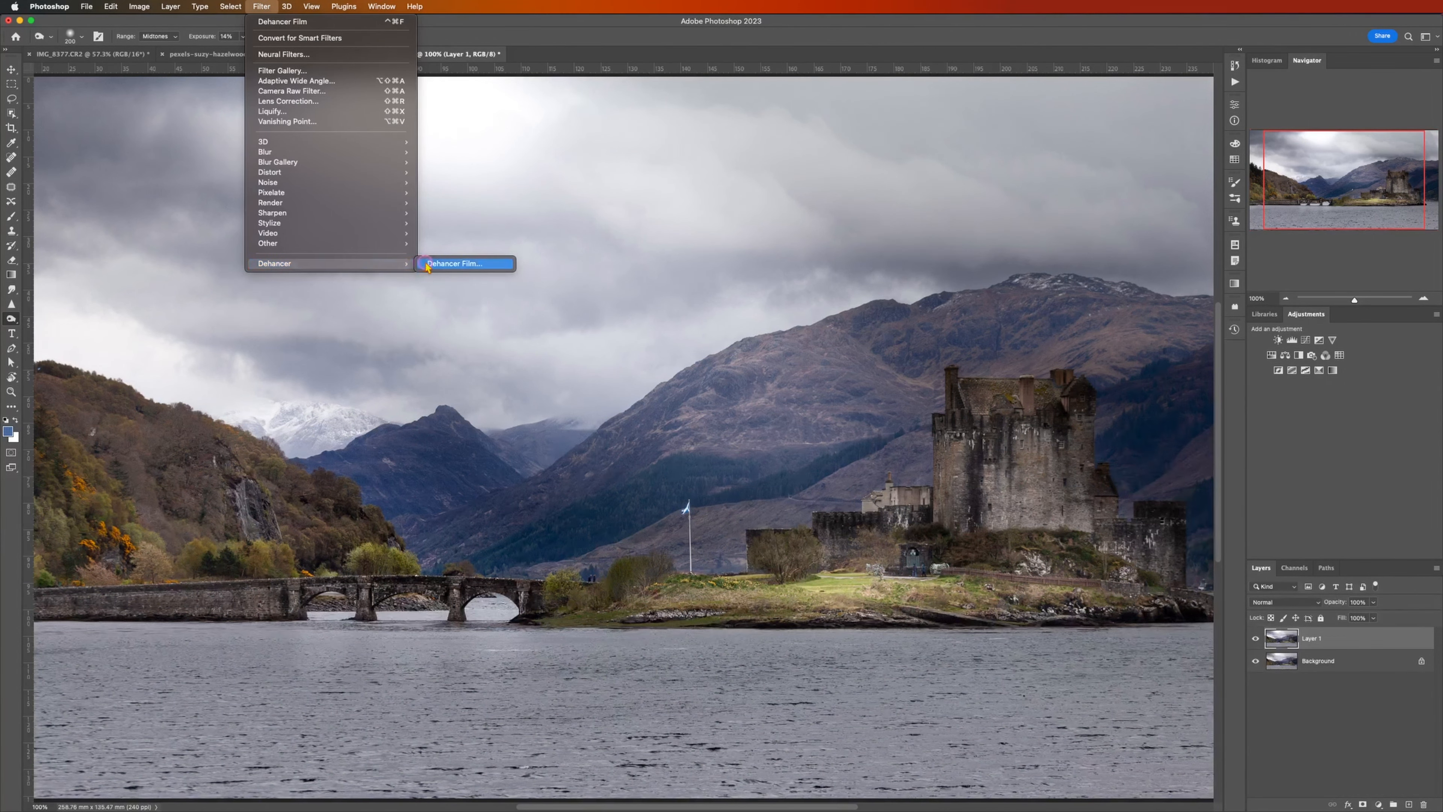
click(427, 265)
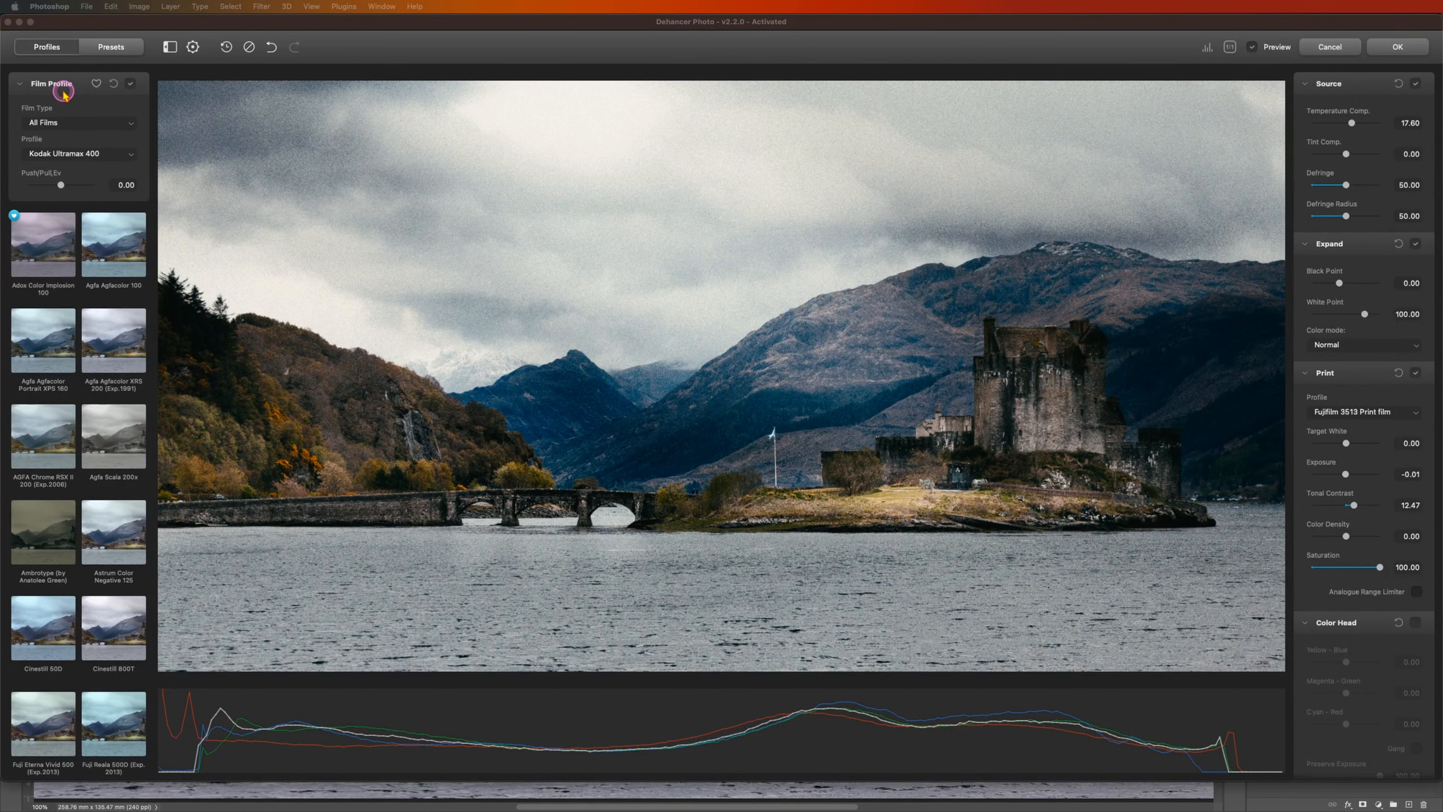
Step: Browse the film profiles by type, trying Color Negative and Motion Picture, and return the film type to All Films
click(59, 122)
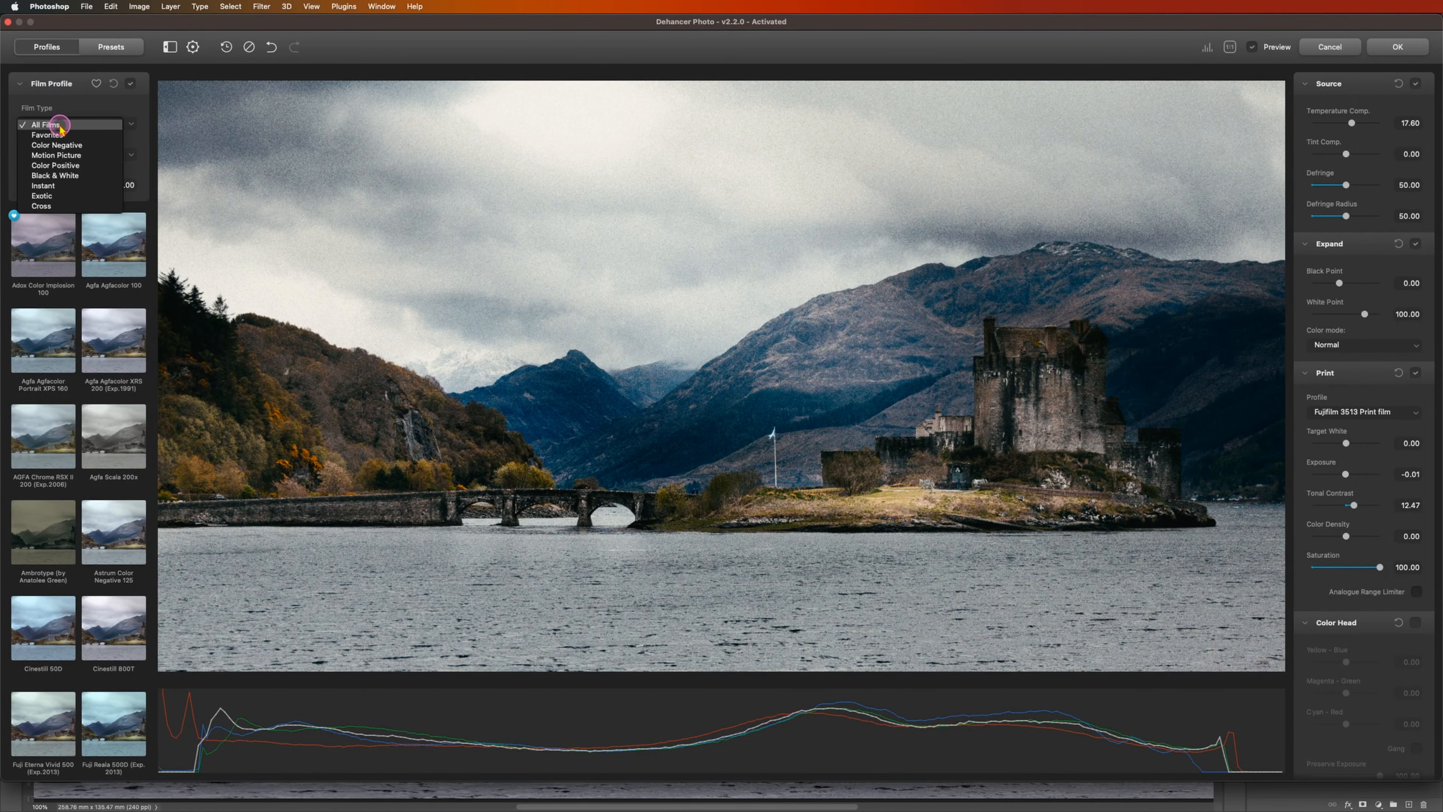
click(67, 146)
click(64, 122)
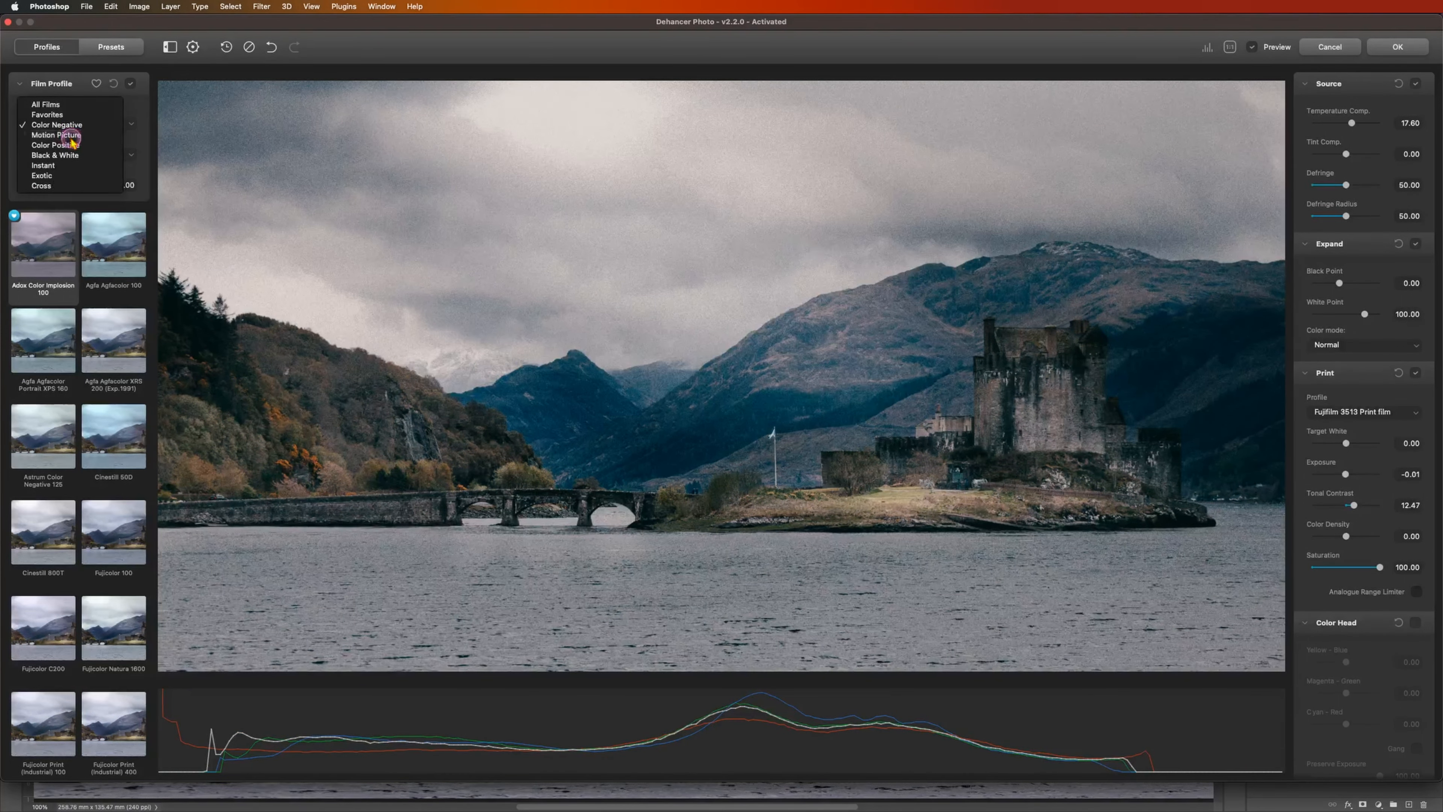
click(75, 130)
click(74, 131)
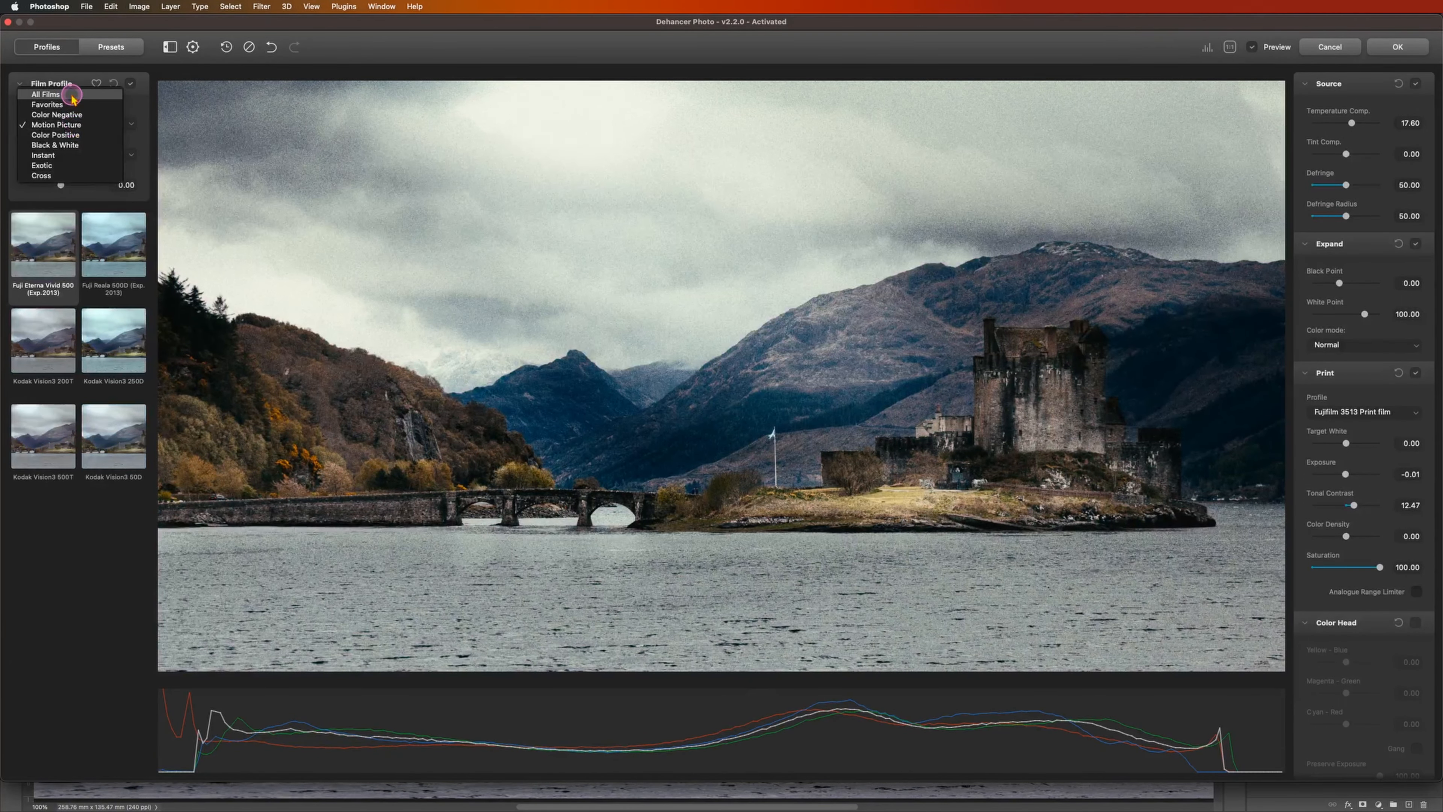
click(61, 85)
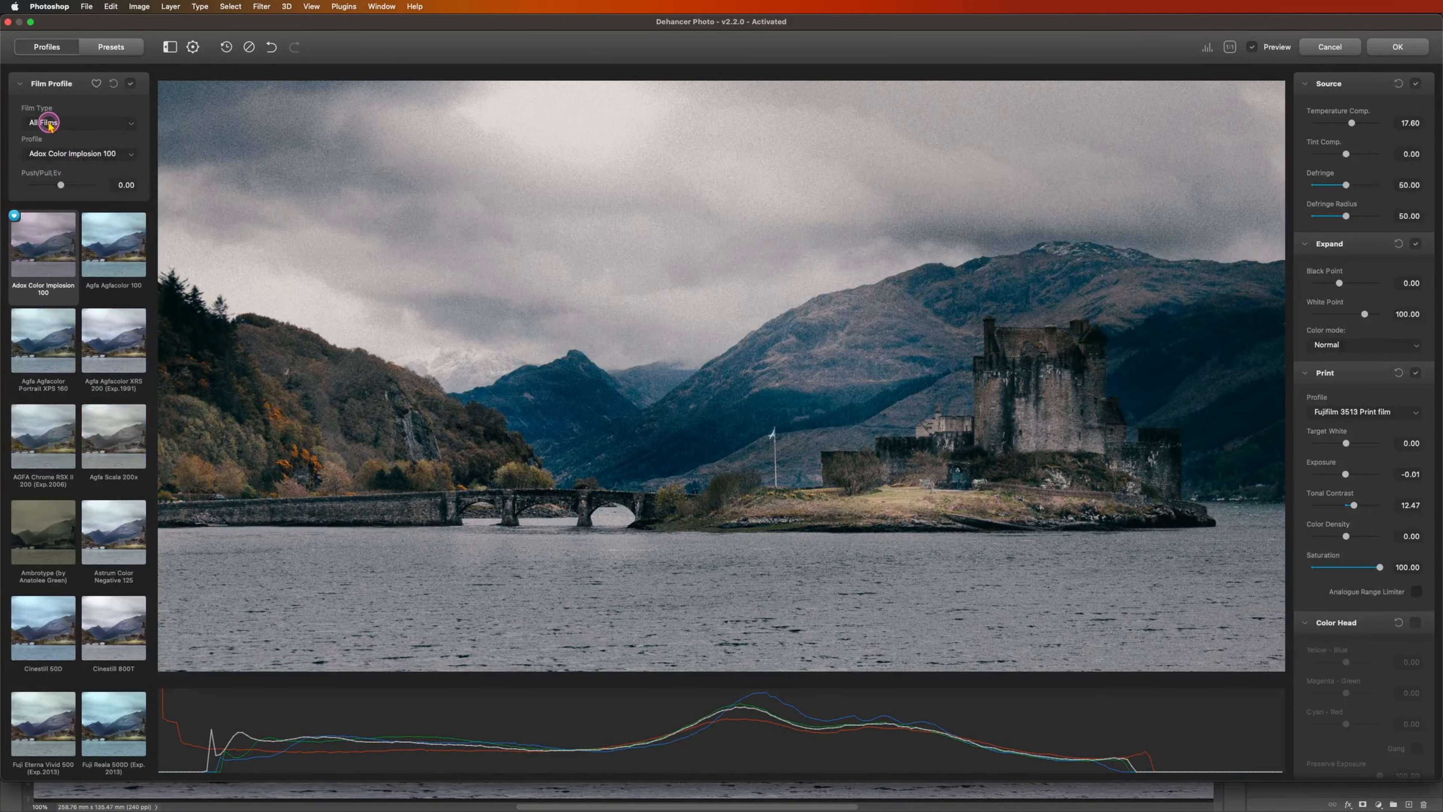
scroll(54, 369, down, 10)
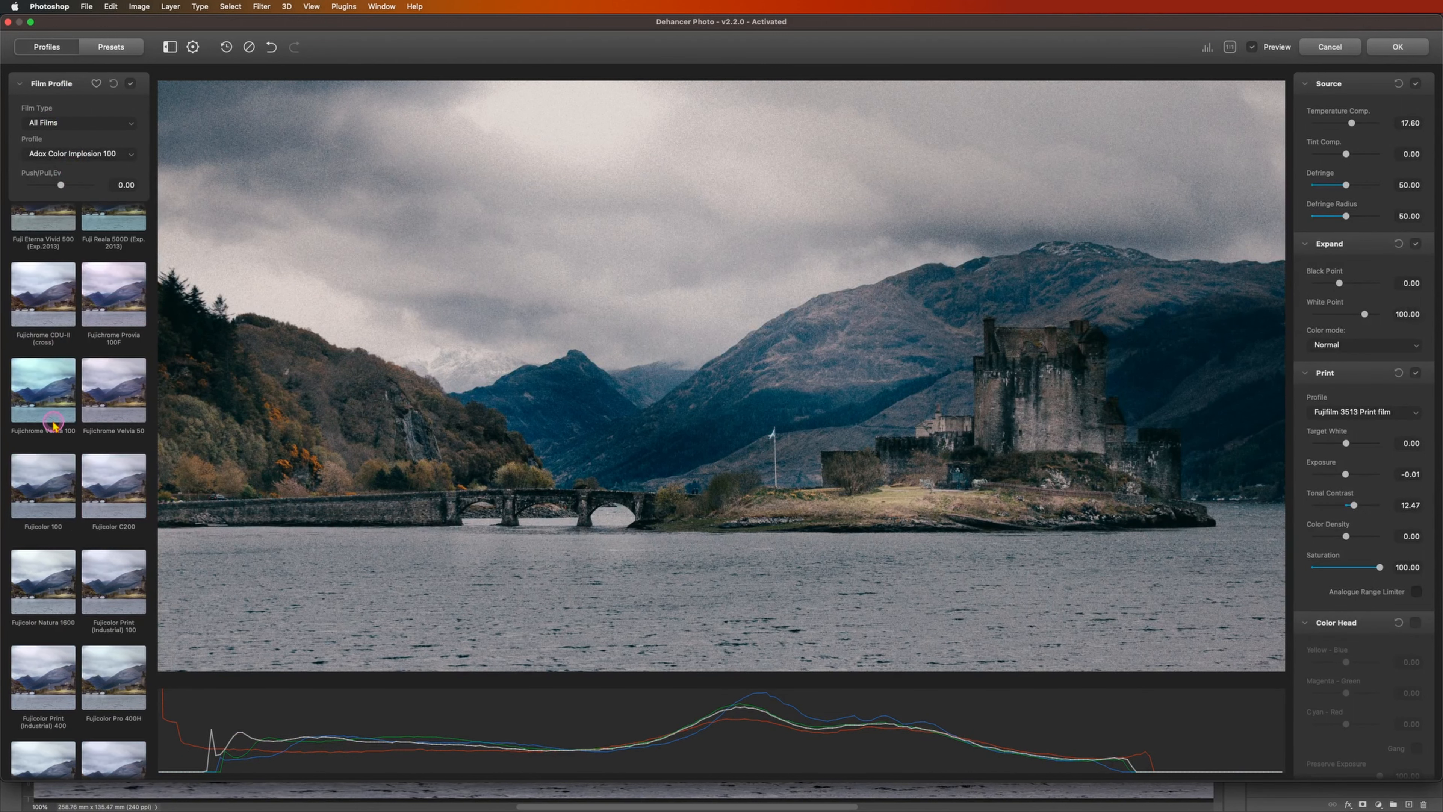
scroll(51, 427, up, 10)
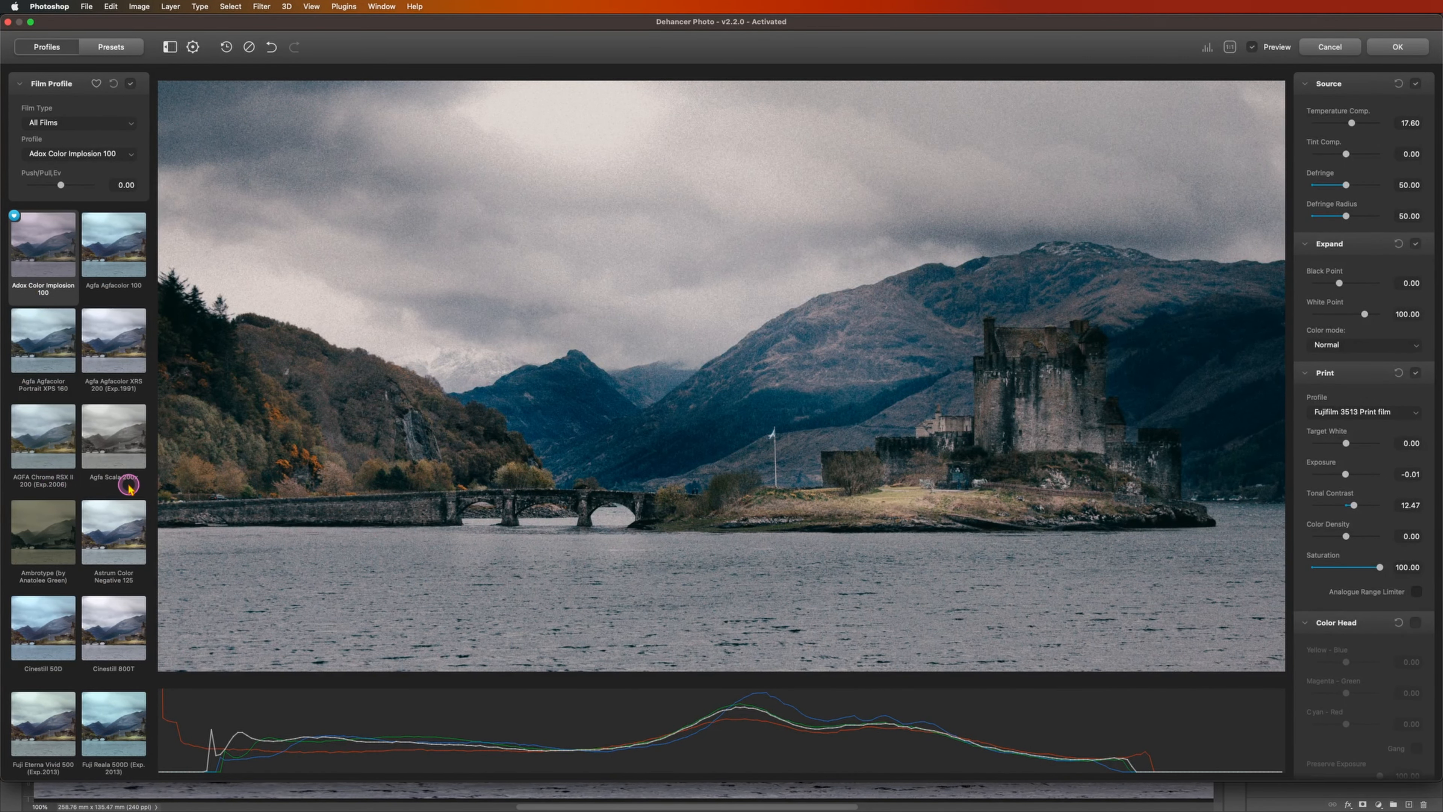
scroll(119, 495, down, 4)
scroll(117, 517, up, 5)
Step: Try the Kodak 2383 Print Film print profile and return to the Fujifilm 3513 Print film
scroll(1366, 392, down, 2)
click(1380, 390)
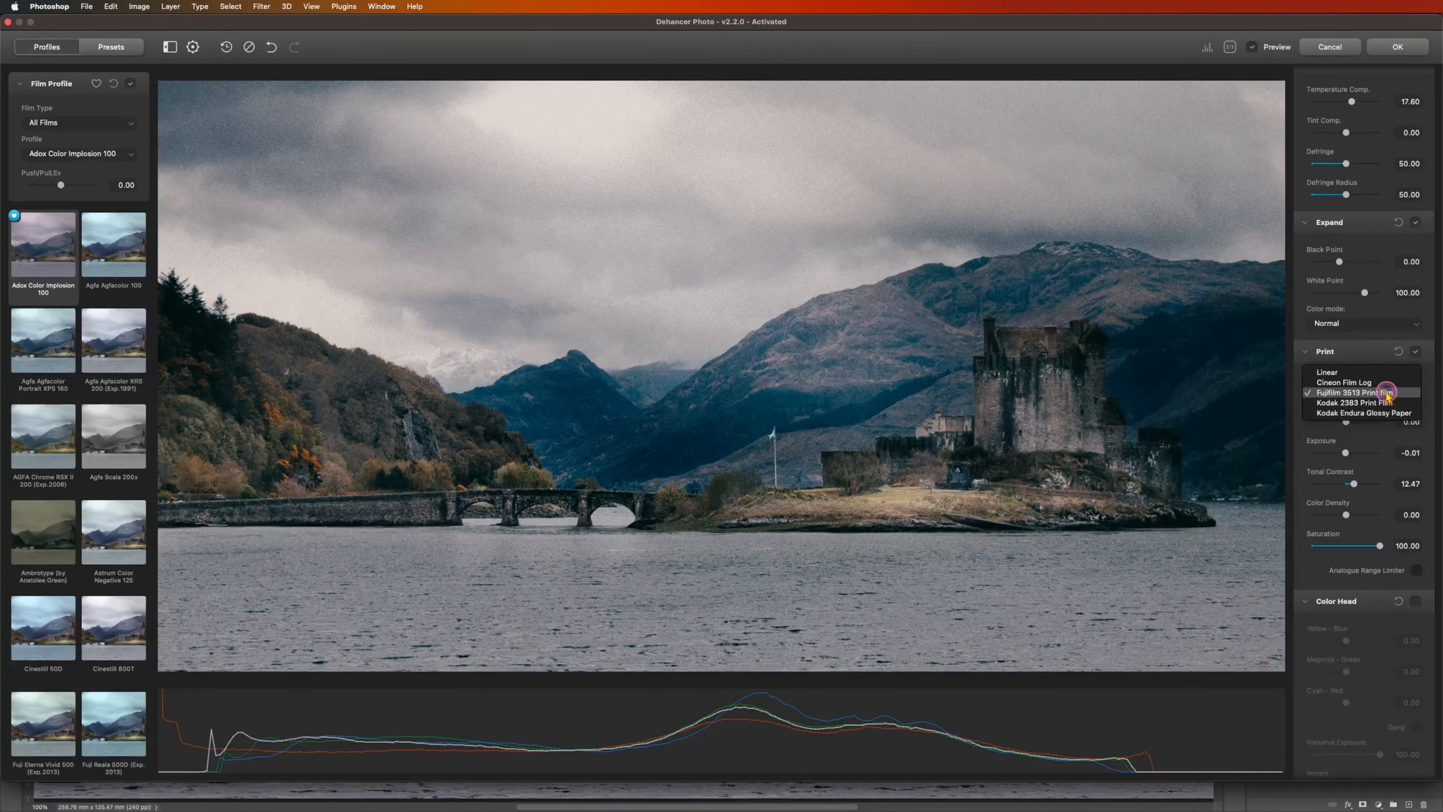
click(1409, 393)
click(1407, 393)
click(1384, 402)
click(1381, 391)
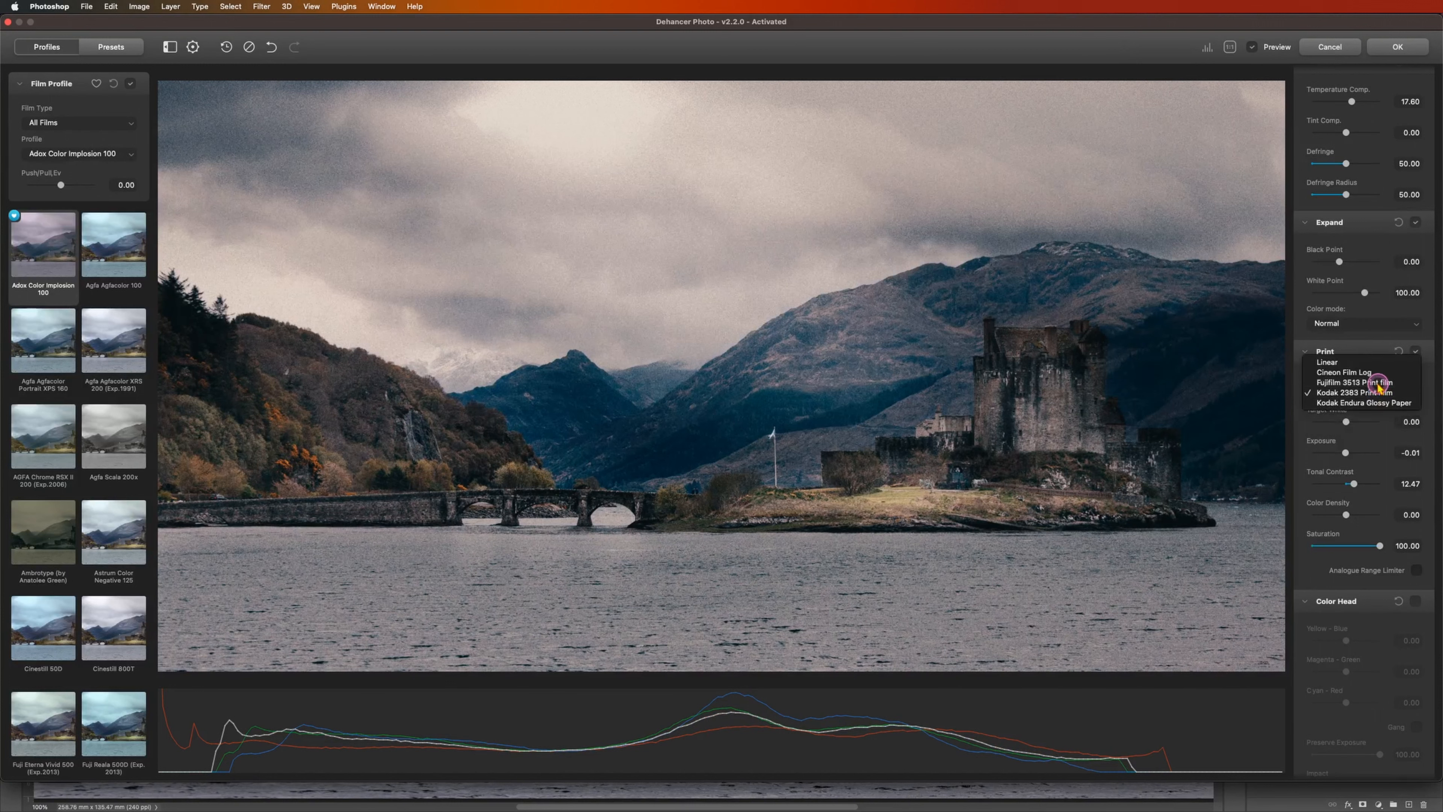
click(1379, 382)
Step: Enable the Color Head adjustments, try shifting Yellow - Blue, and reset it to 0
scroll(1338, 483, down, 10)
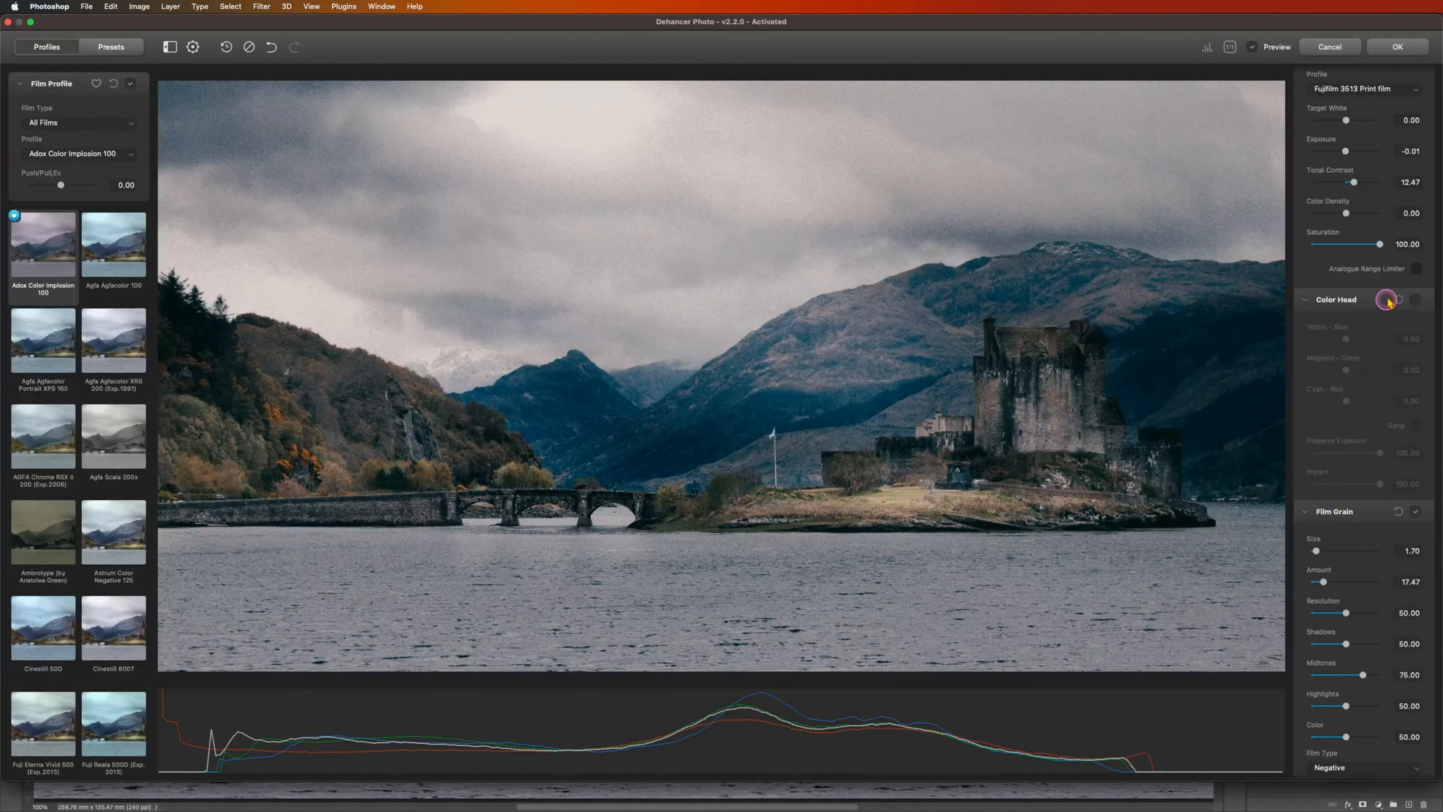
click(1415, 298)
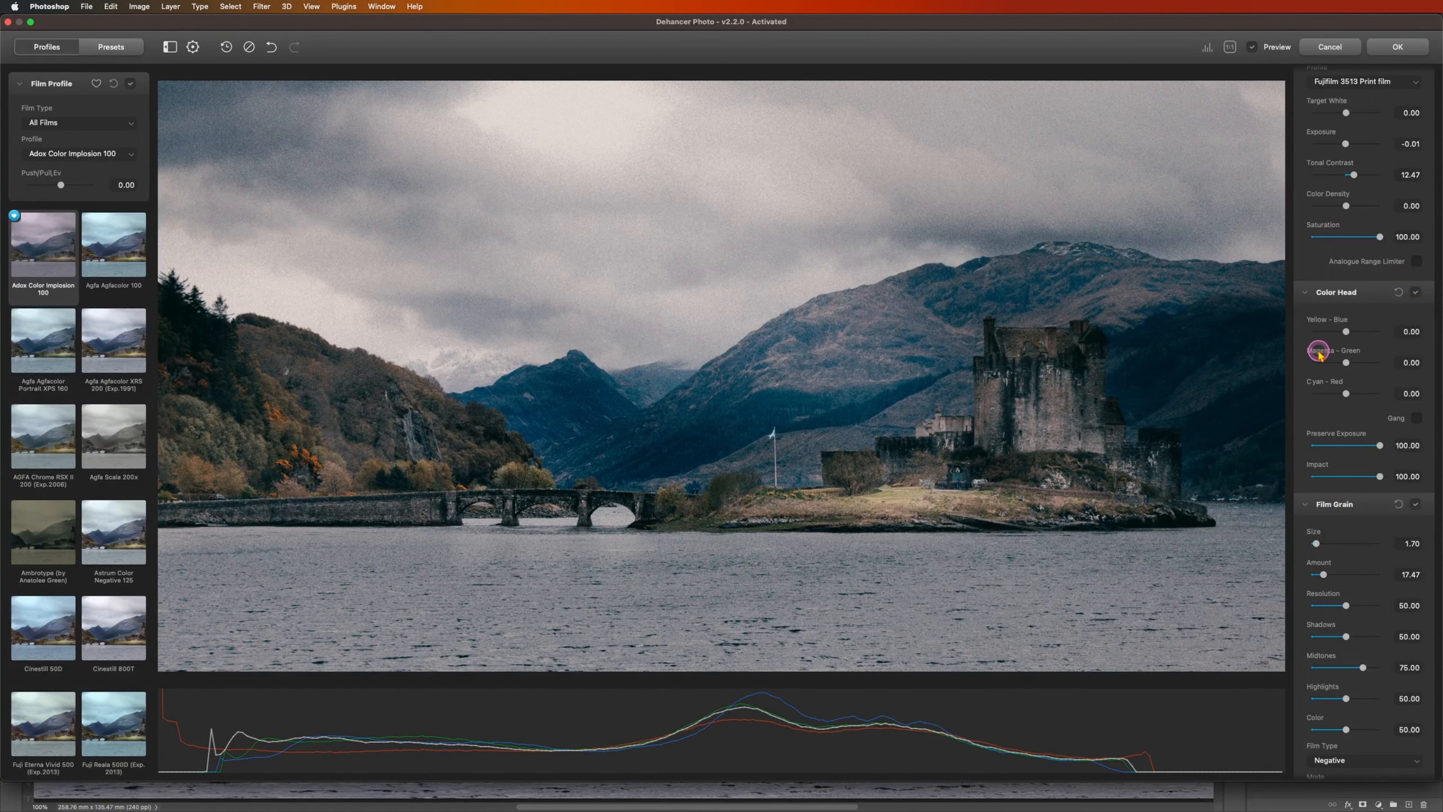
drag(1346, 333, 1351, 334)
double_click(1351, 333)
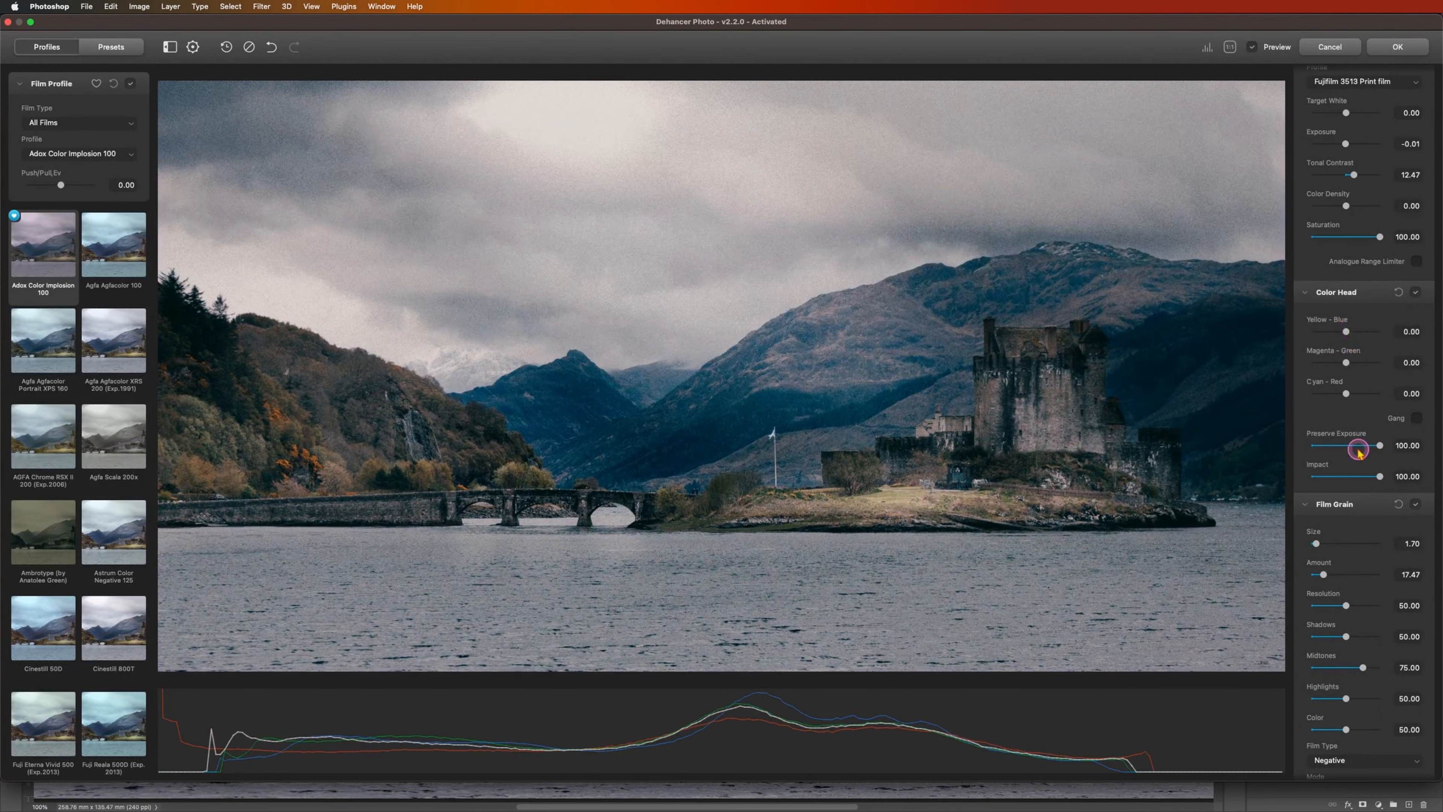
Step: Turn Film Grain off and back on to compare the image with and without grain
scroll(1353, 524, down, 5)
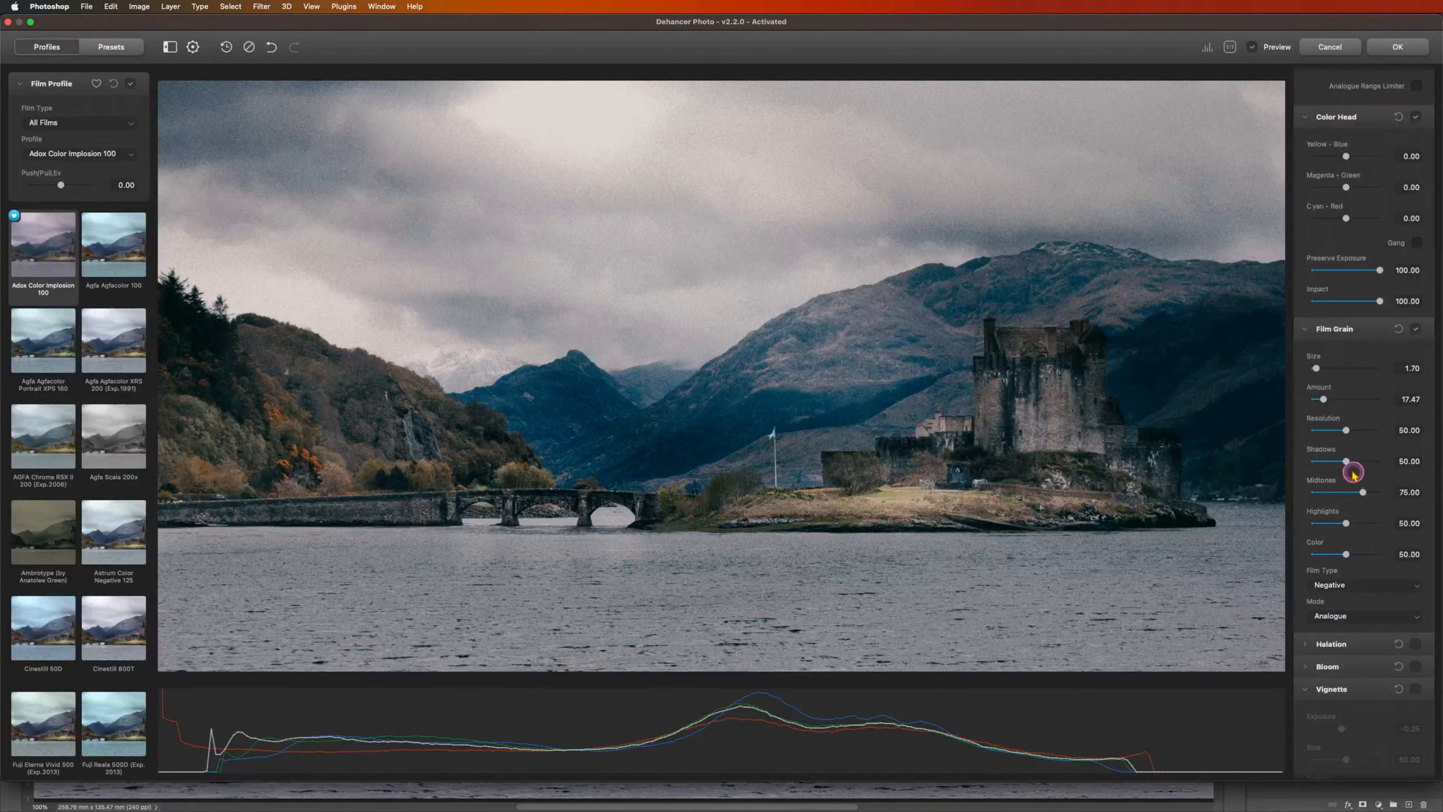
scroll(1311, 452, down, 2)
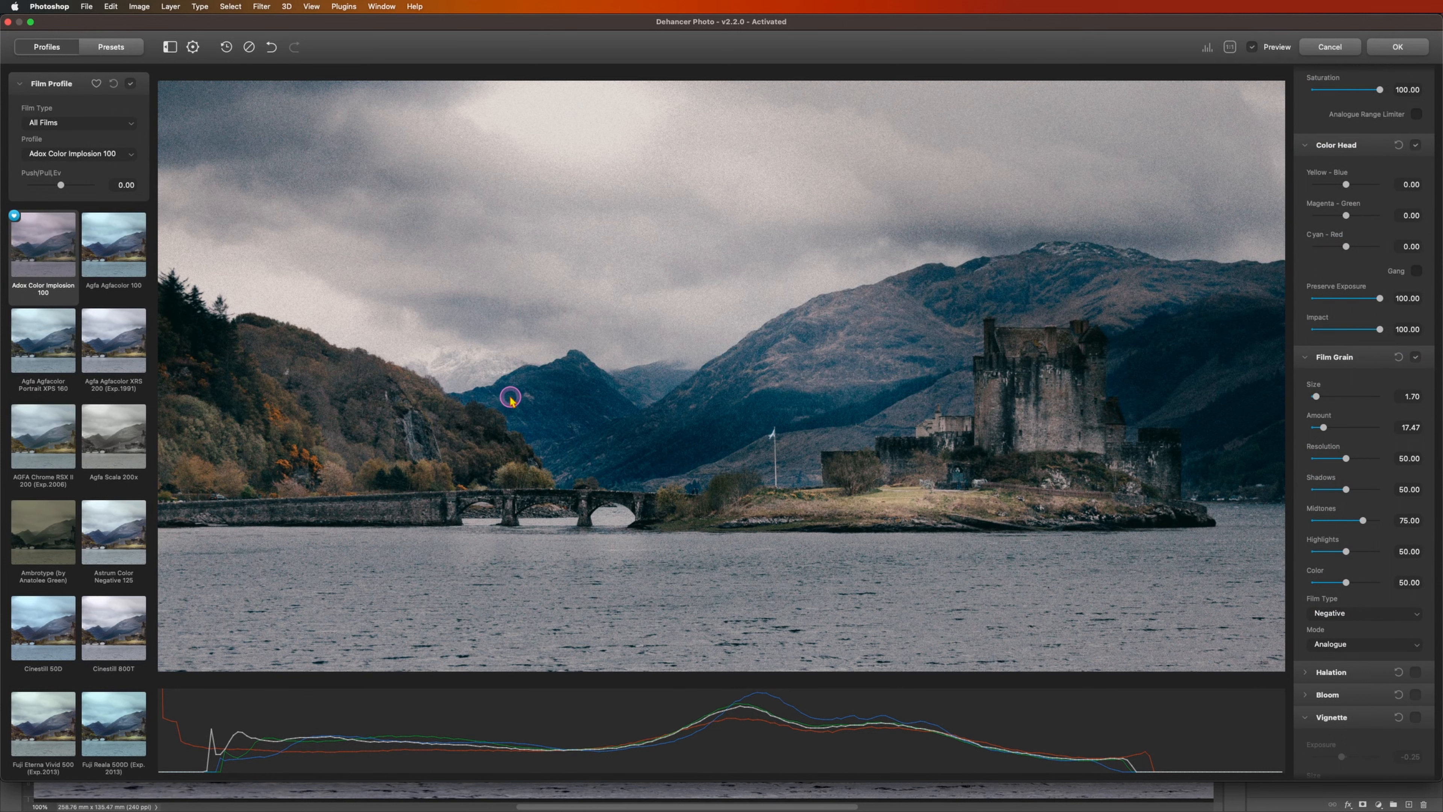
click(1416, 359)
click(1416, 359)
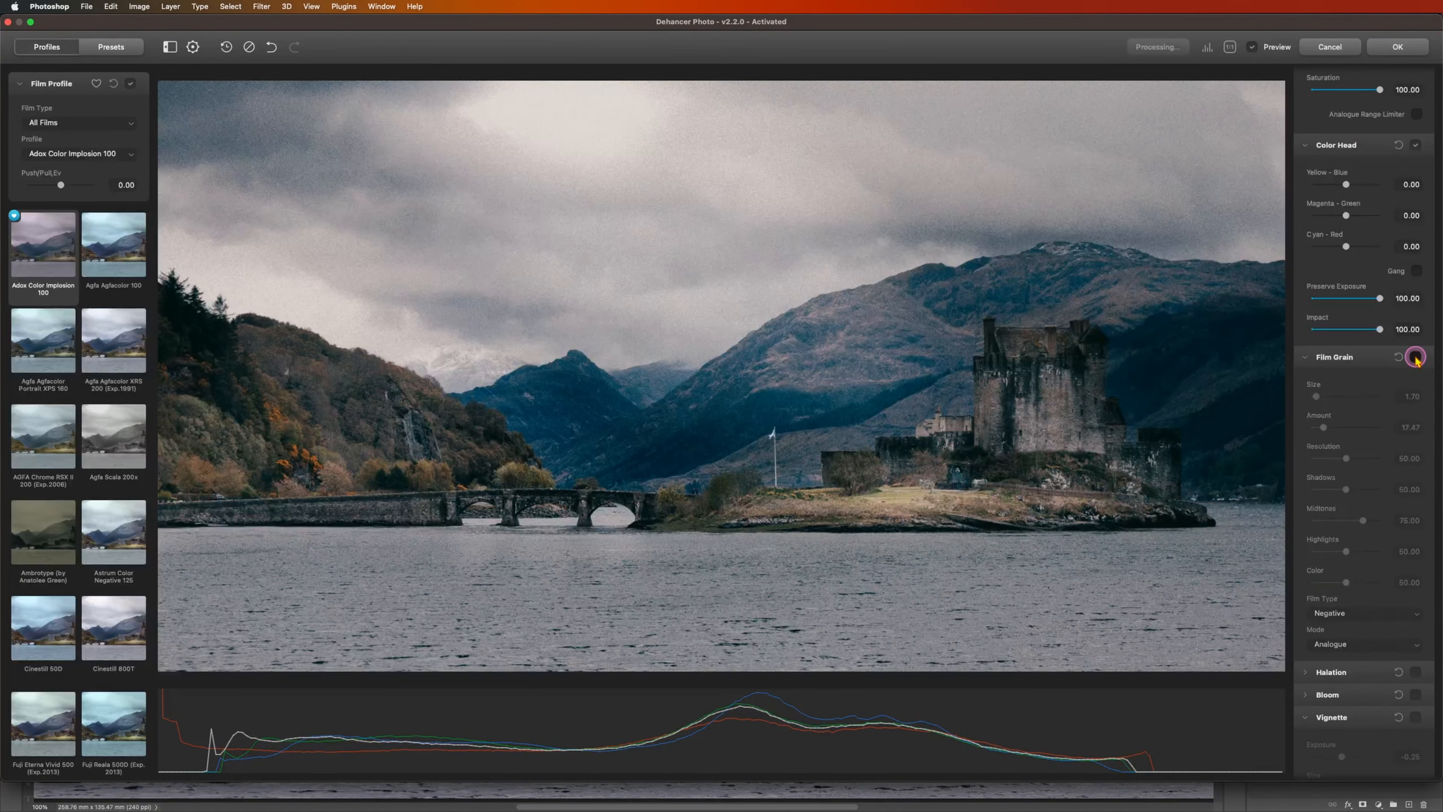
click(1416, 358)
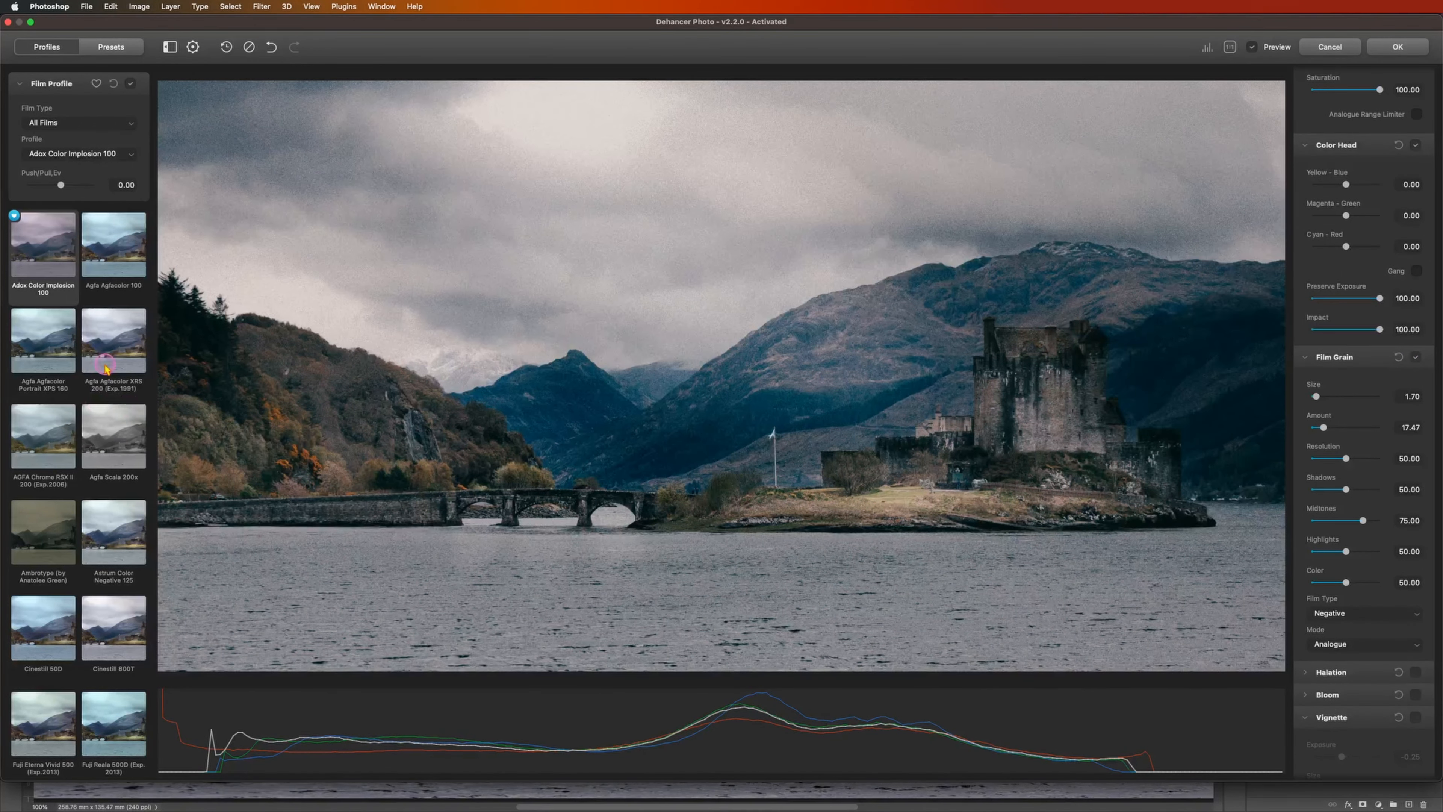
Step: Try the Fuji Reala 500D film profile and the Fujichrome Provia 100F profile on the photo
scroll(91, 477, down, 5)
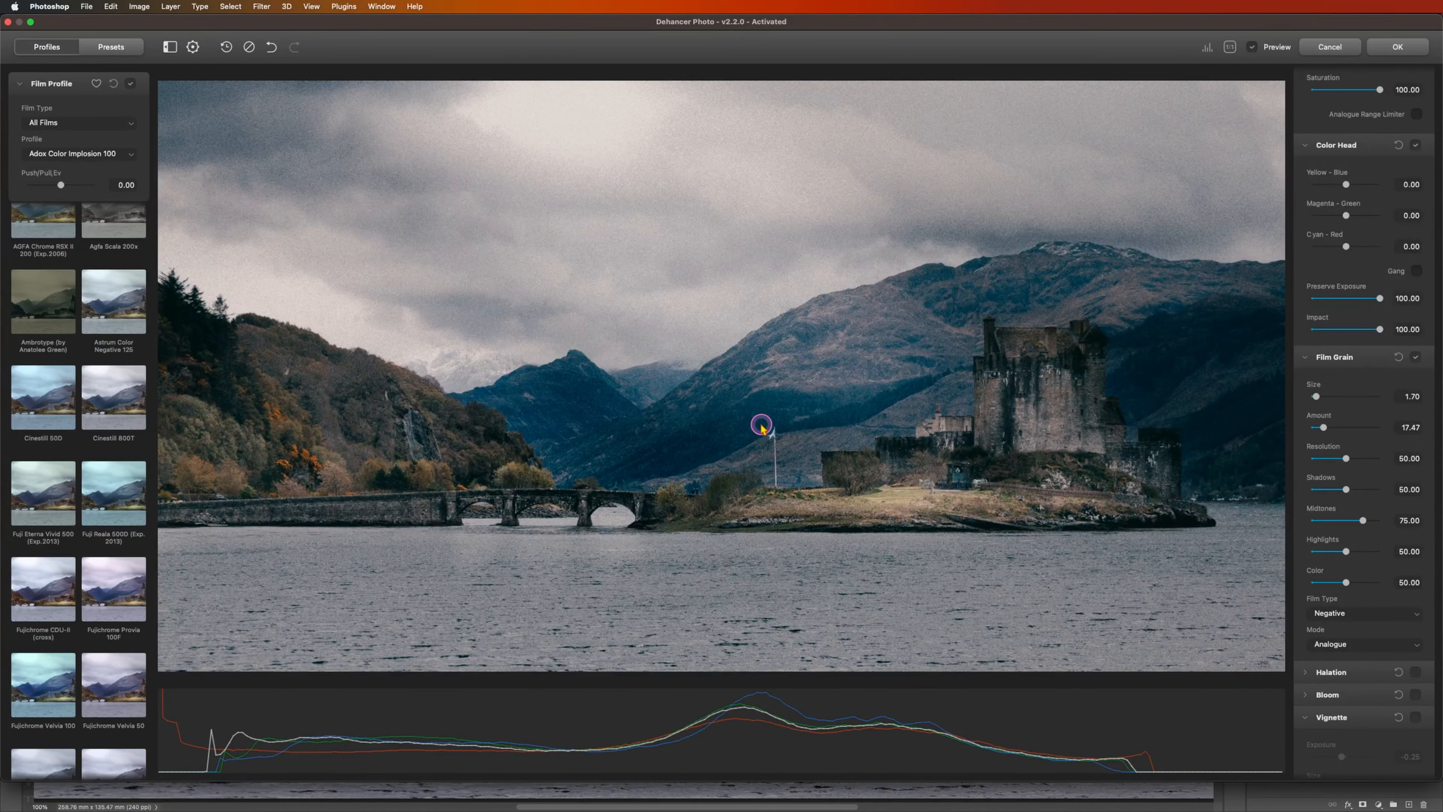
click(127, 499)
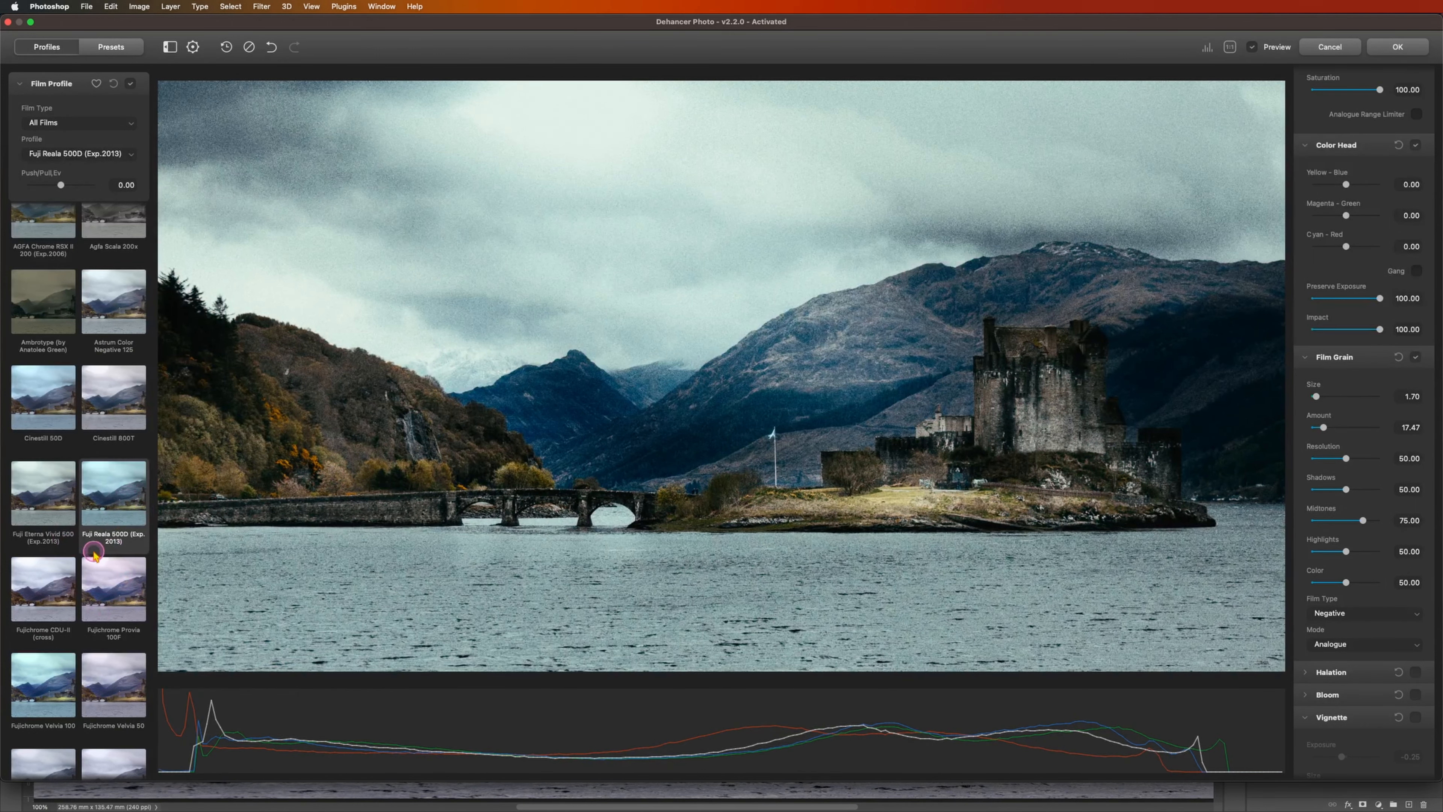
click(99, 601)
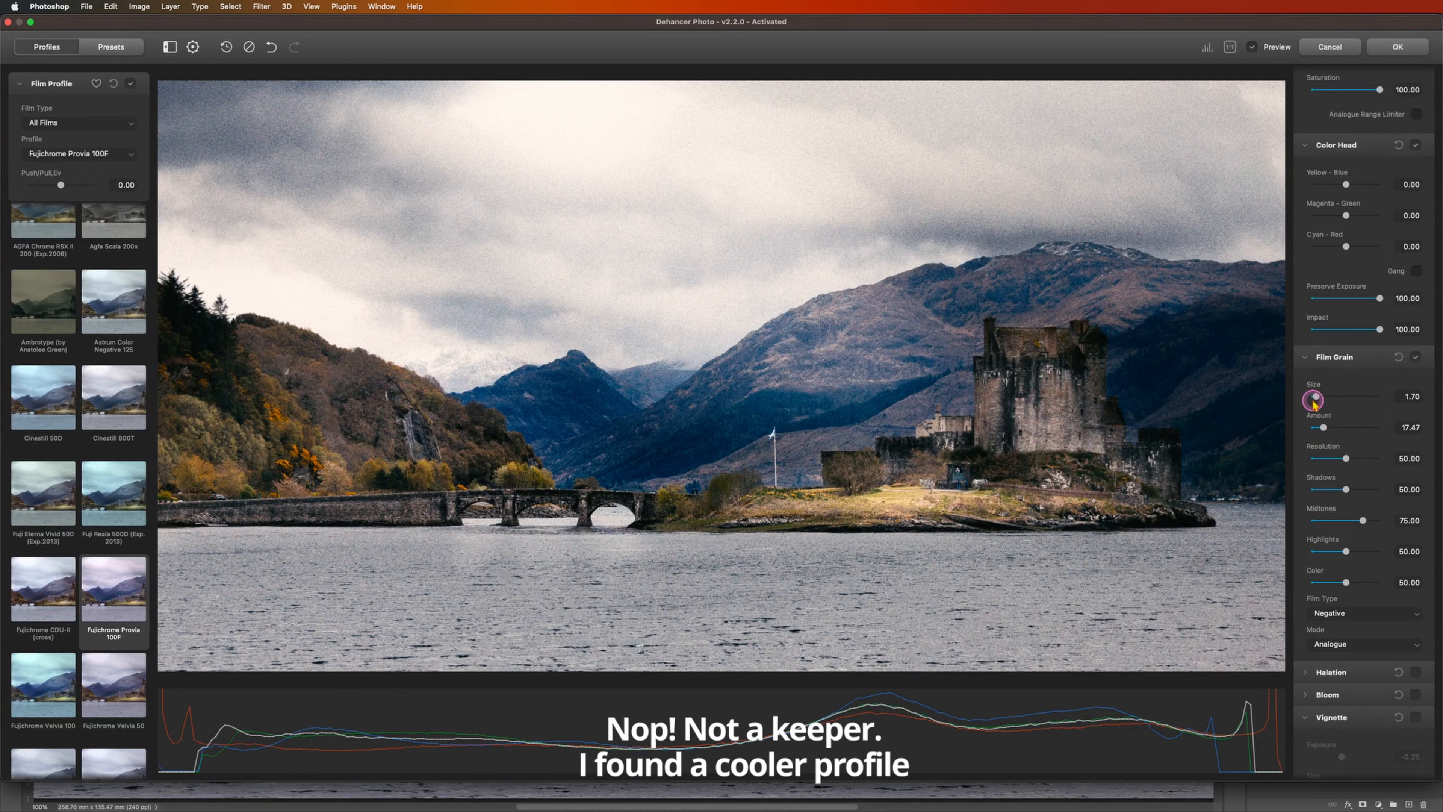
Step: Set the Film Grain size to 1.75, its amount to 5.64 and its resolution to 17.80
drag(1314, 401, 1317, 430)
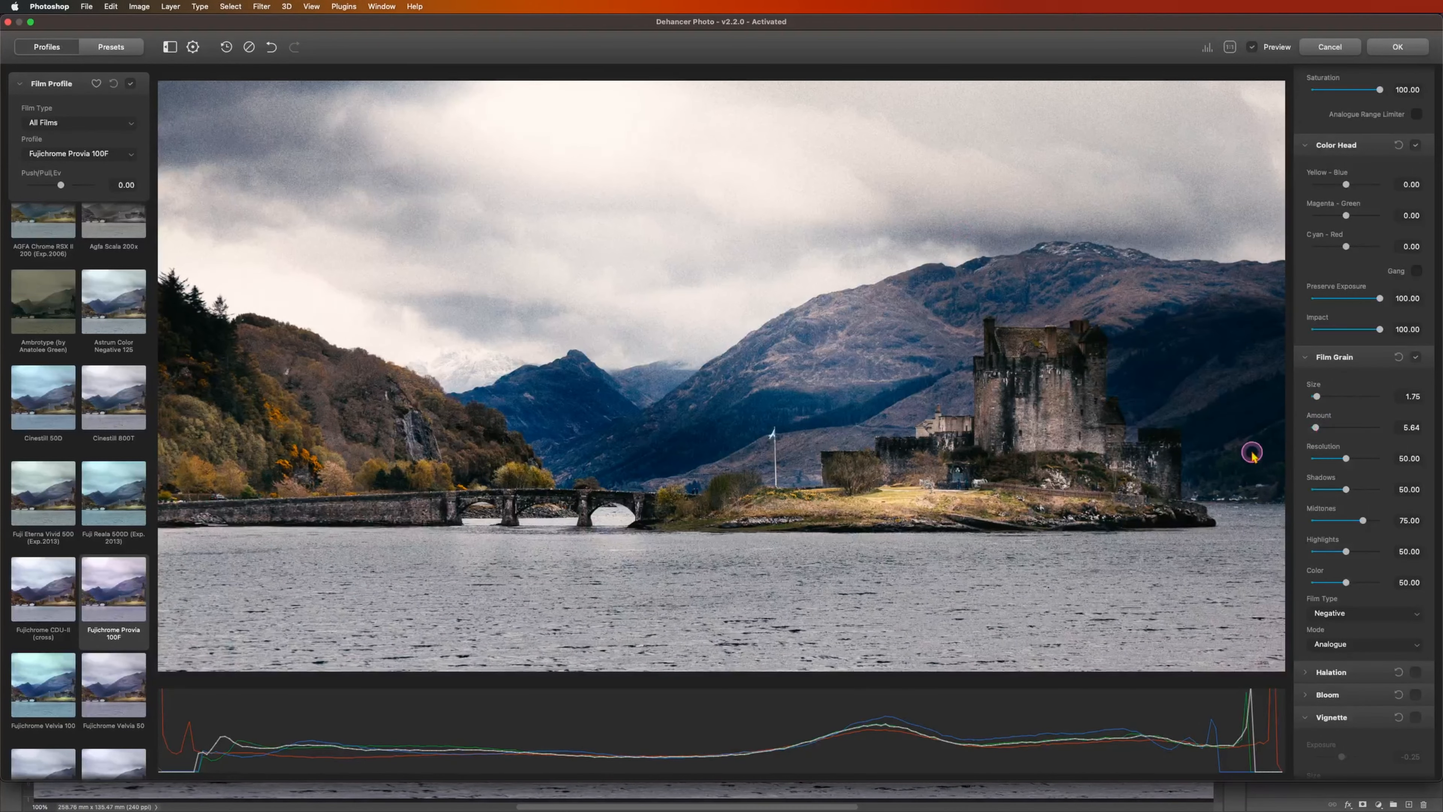
drag(1346, 459, 1324, 459)
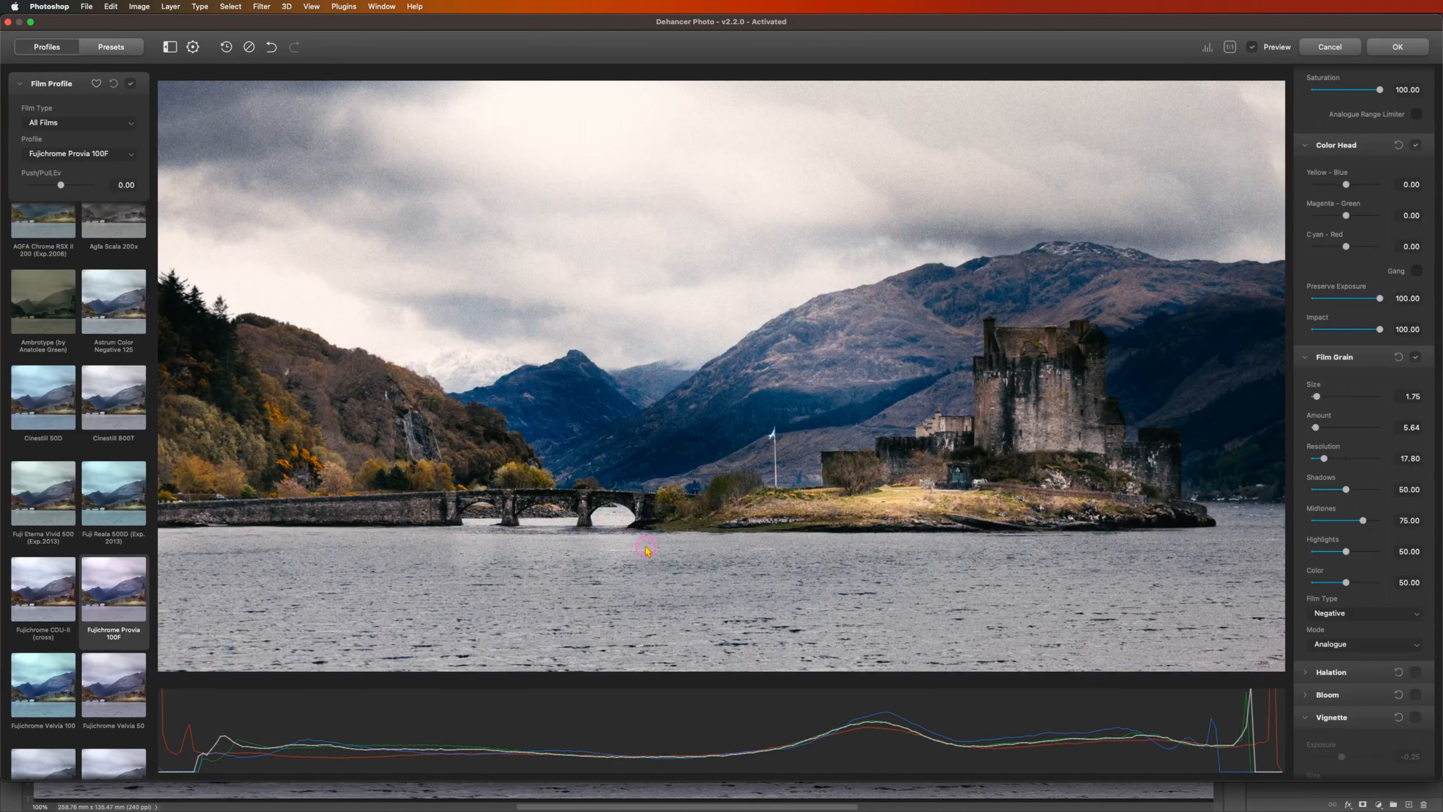
Step: Switch the film type to Color Positive and try the Kodak Kodachrome 64 and Fujichrome Velvia 50 profiles
click(105, 130)
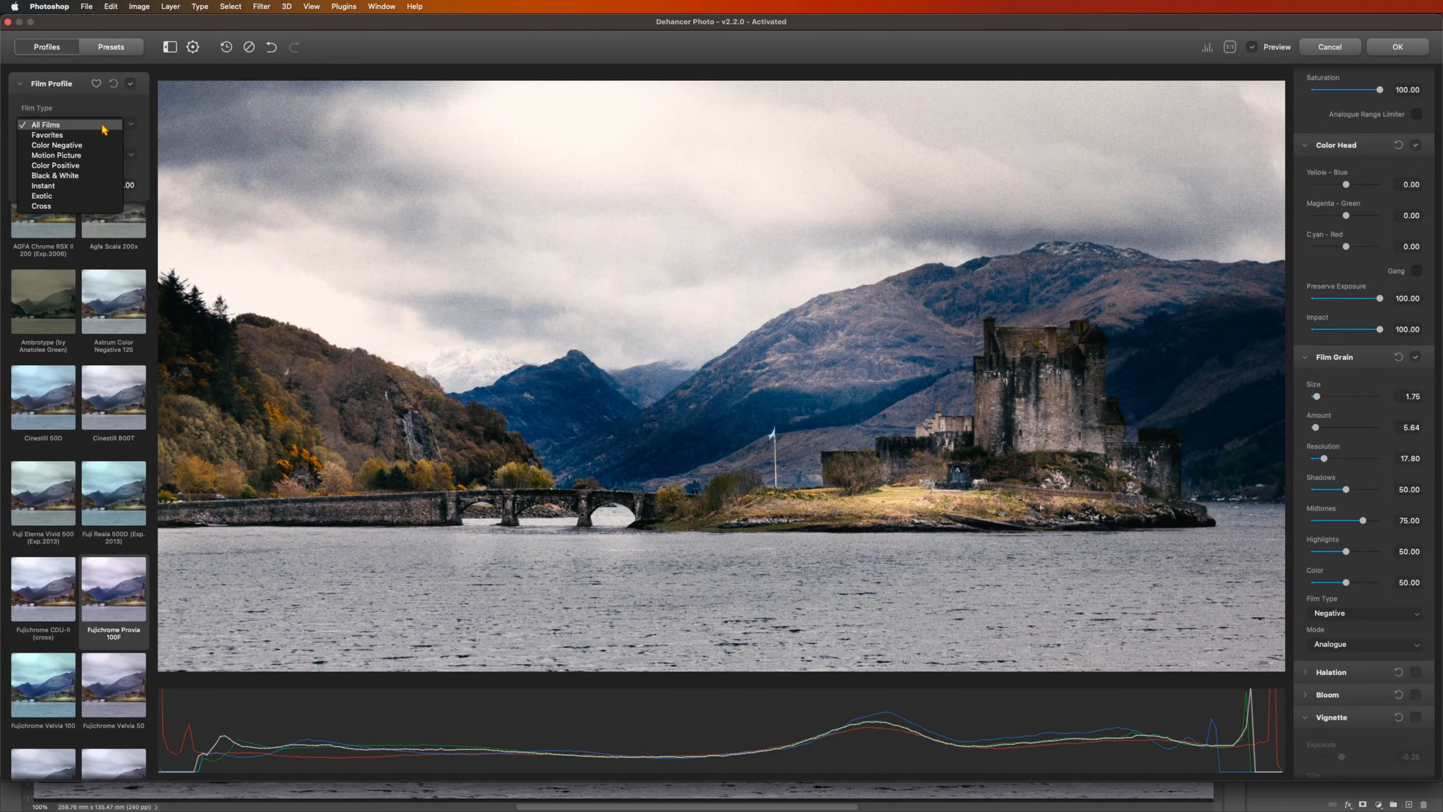
click(105, 165)
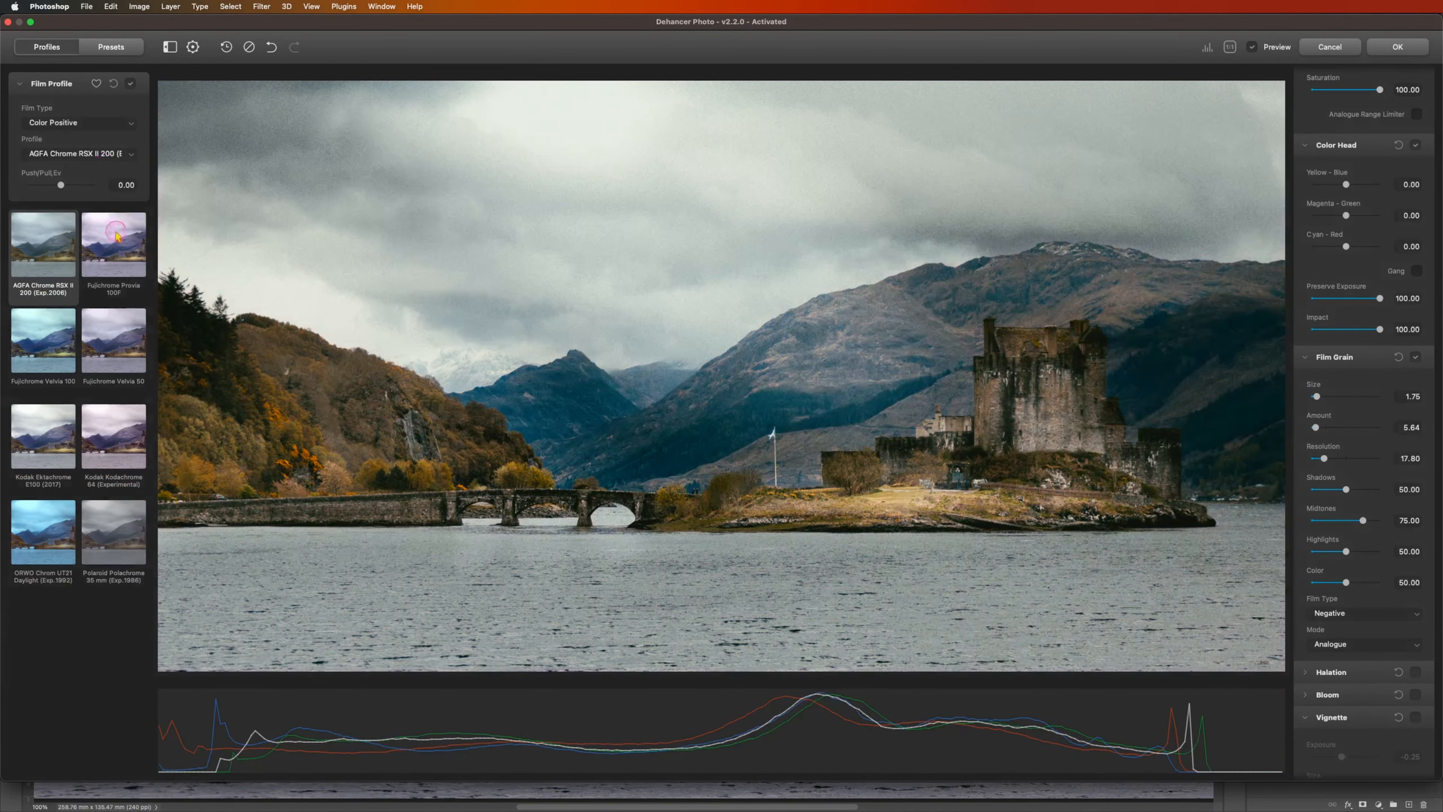
click(99, 429)
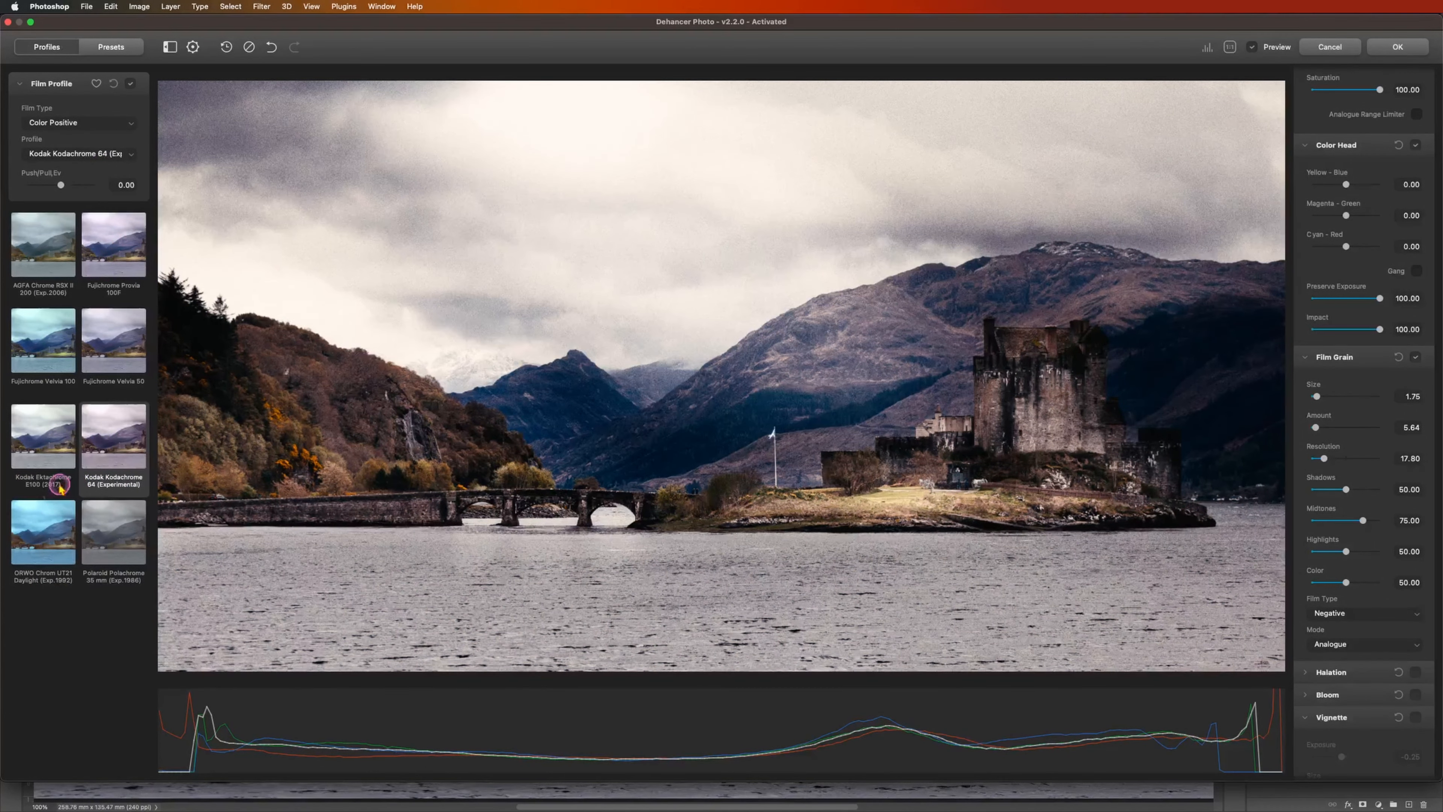
click(128, 353)
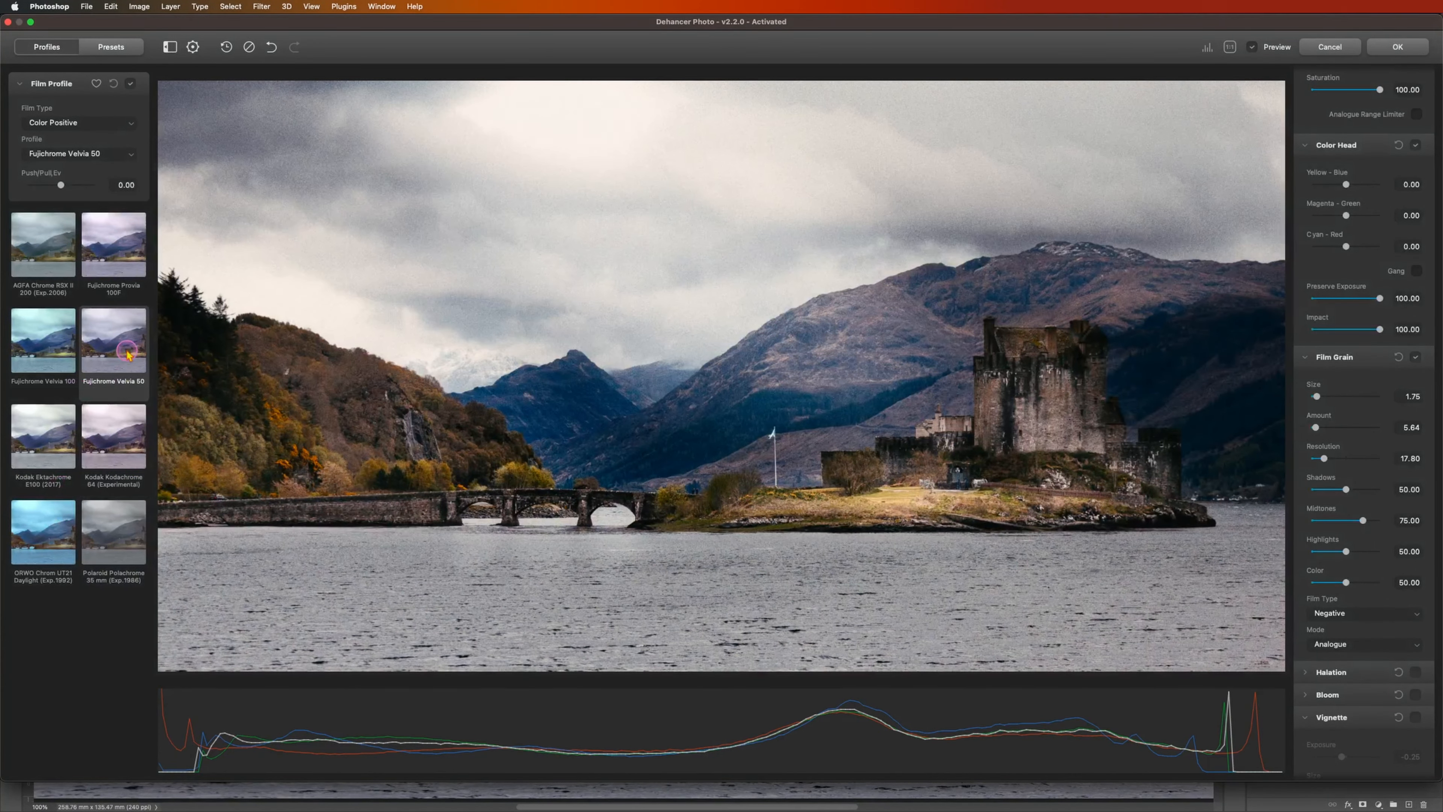
Step: Switch the film type to Black & White and apply the Fujifilm Neopan Acros 100 profile
click(109, 121)
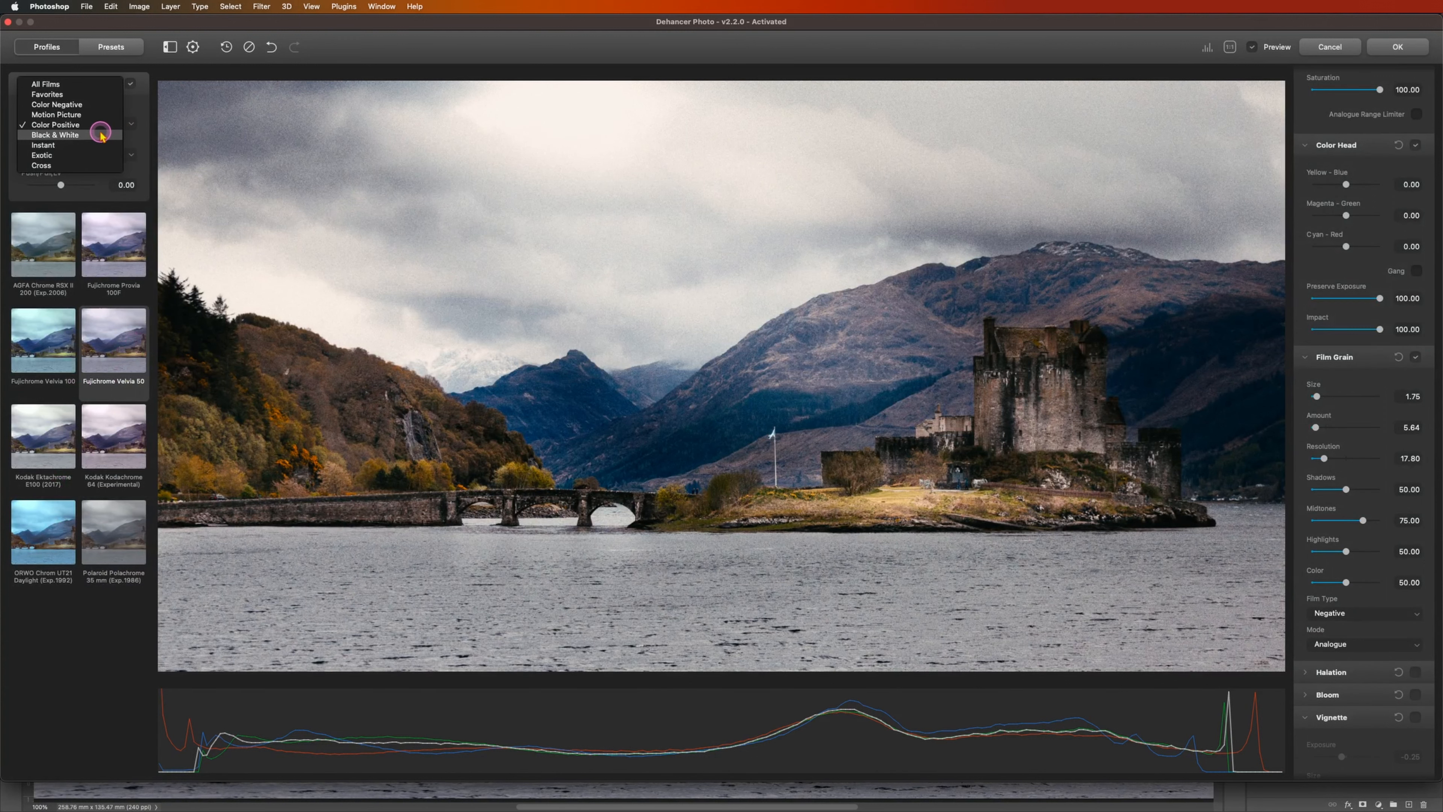
click(100, 135)
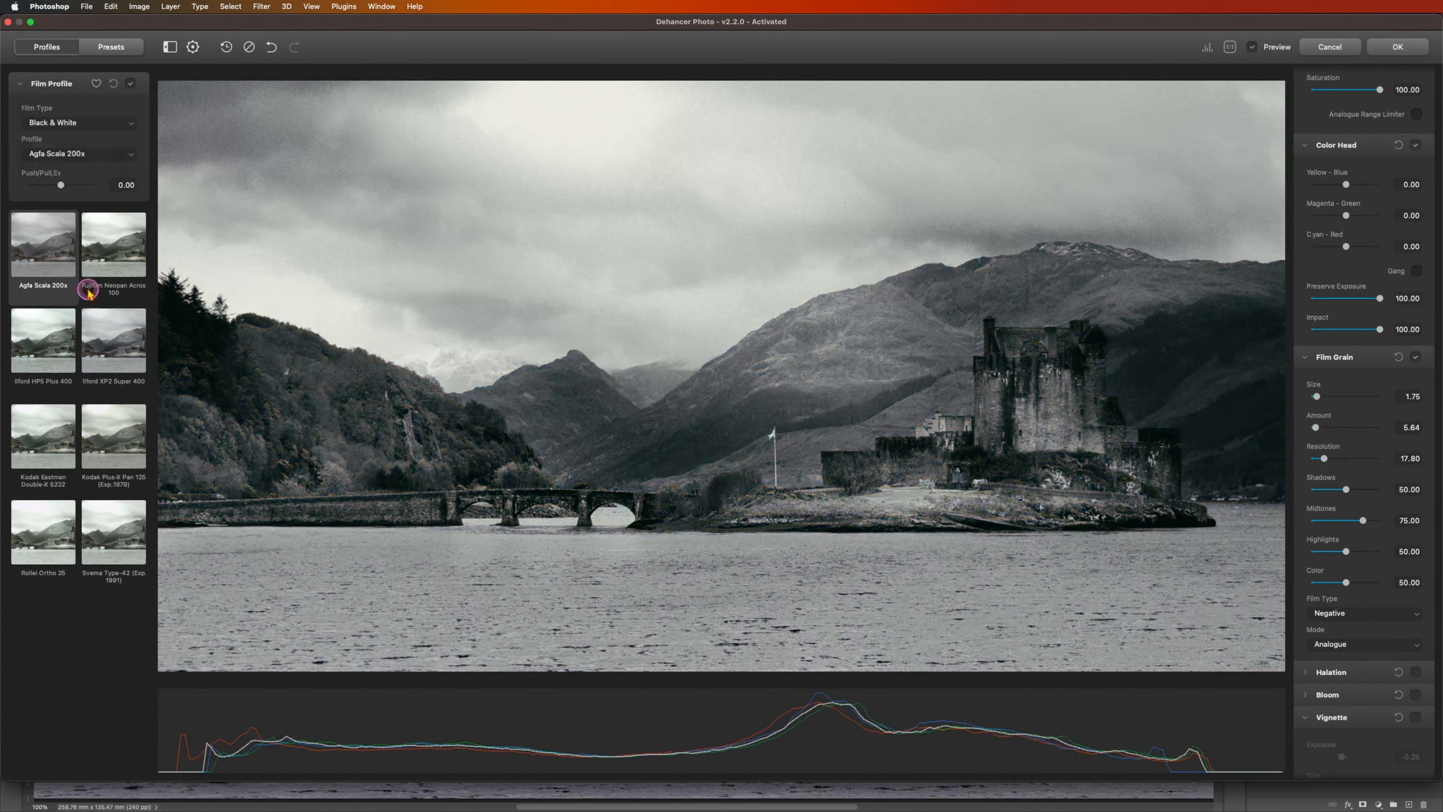
click(119, 252)
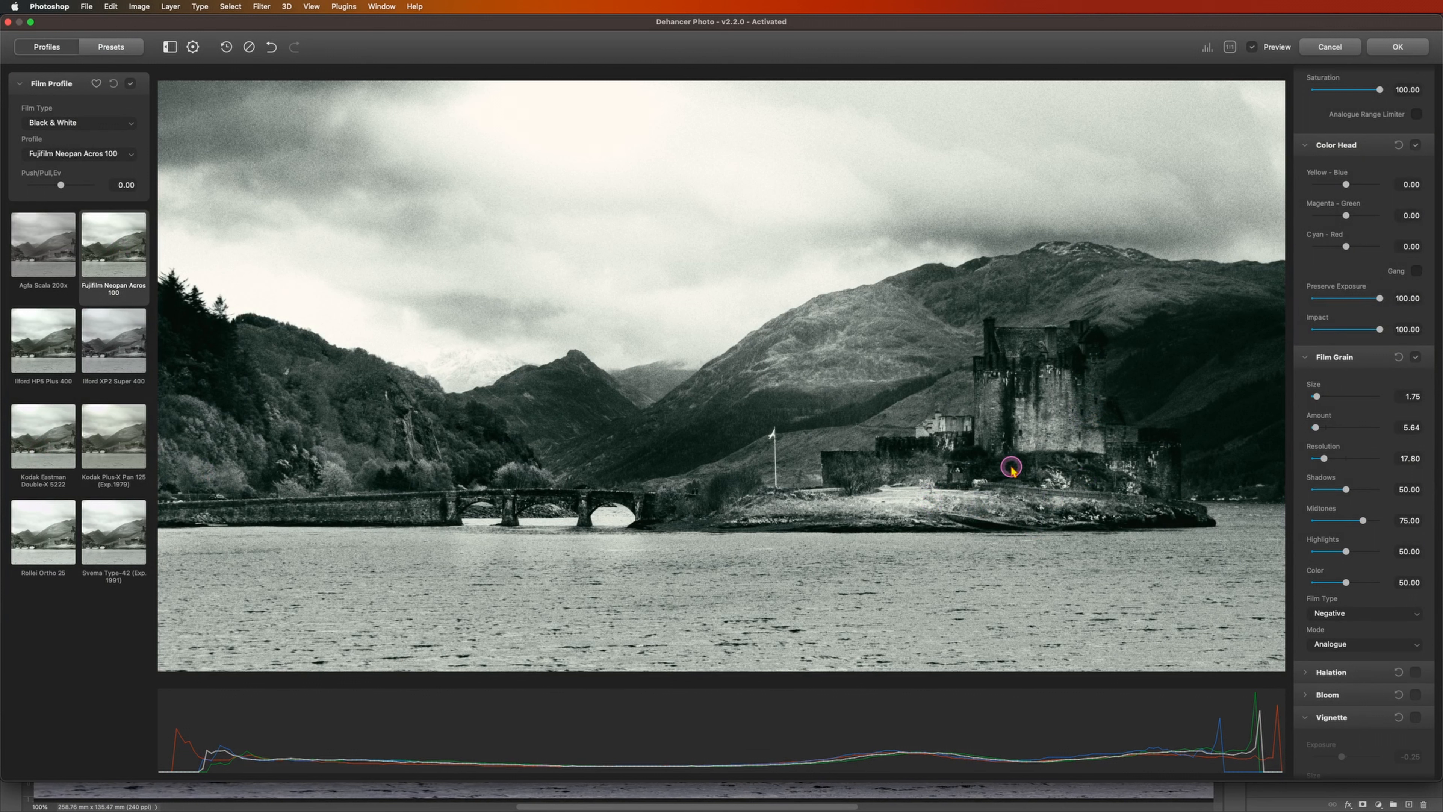
Step: Try the Ilford XP2 Super 400 profile, and apply the Kodak Plus-X Pan 125 film look to the castle photo
click(113, 349)
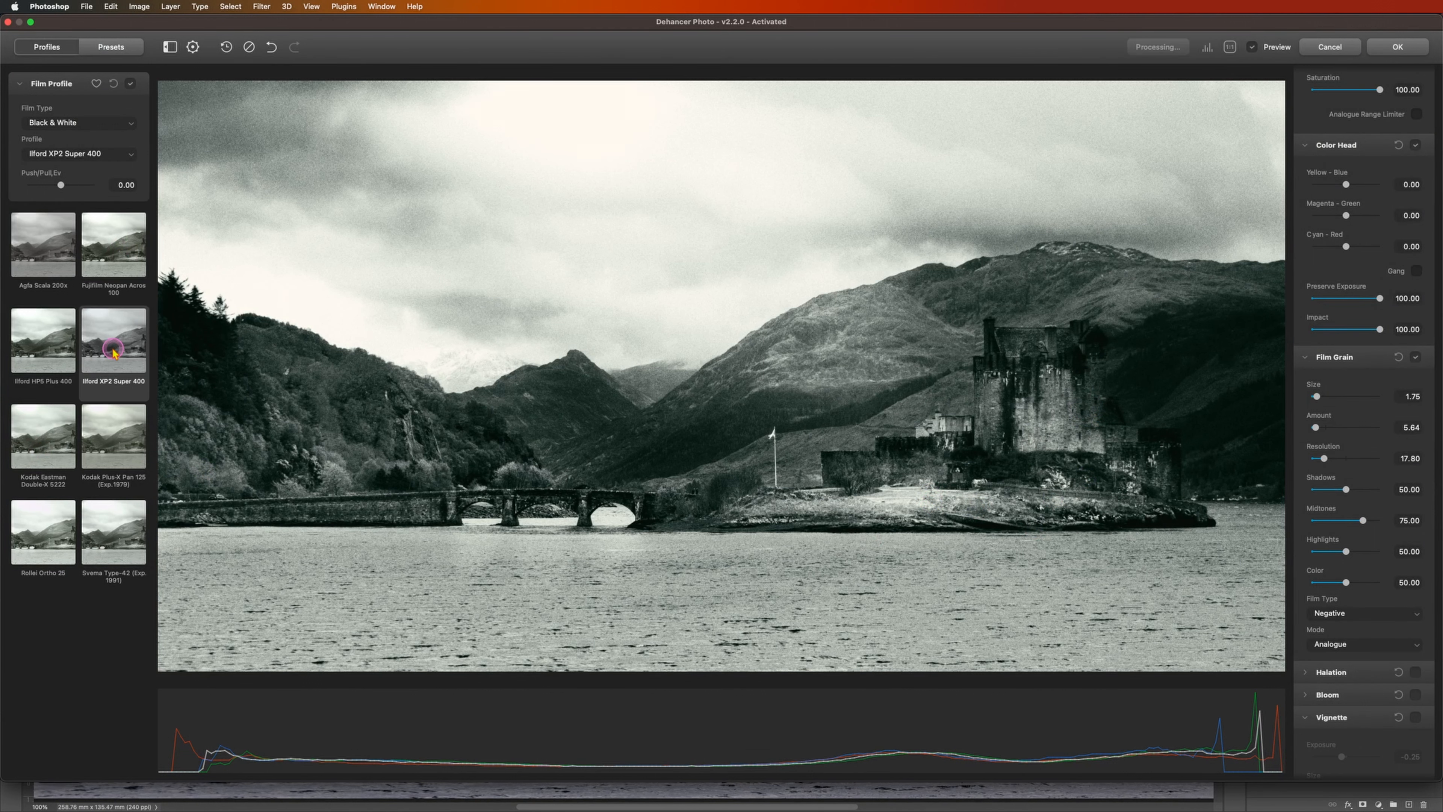
click(99, 458)
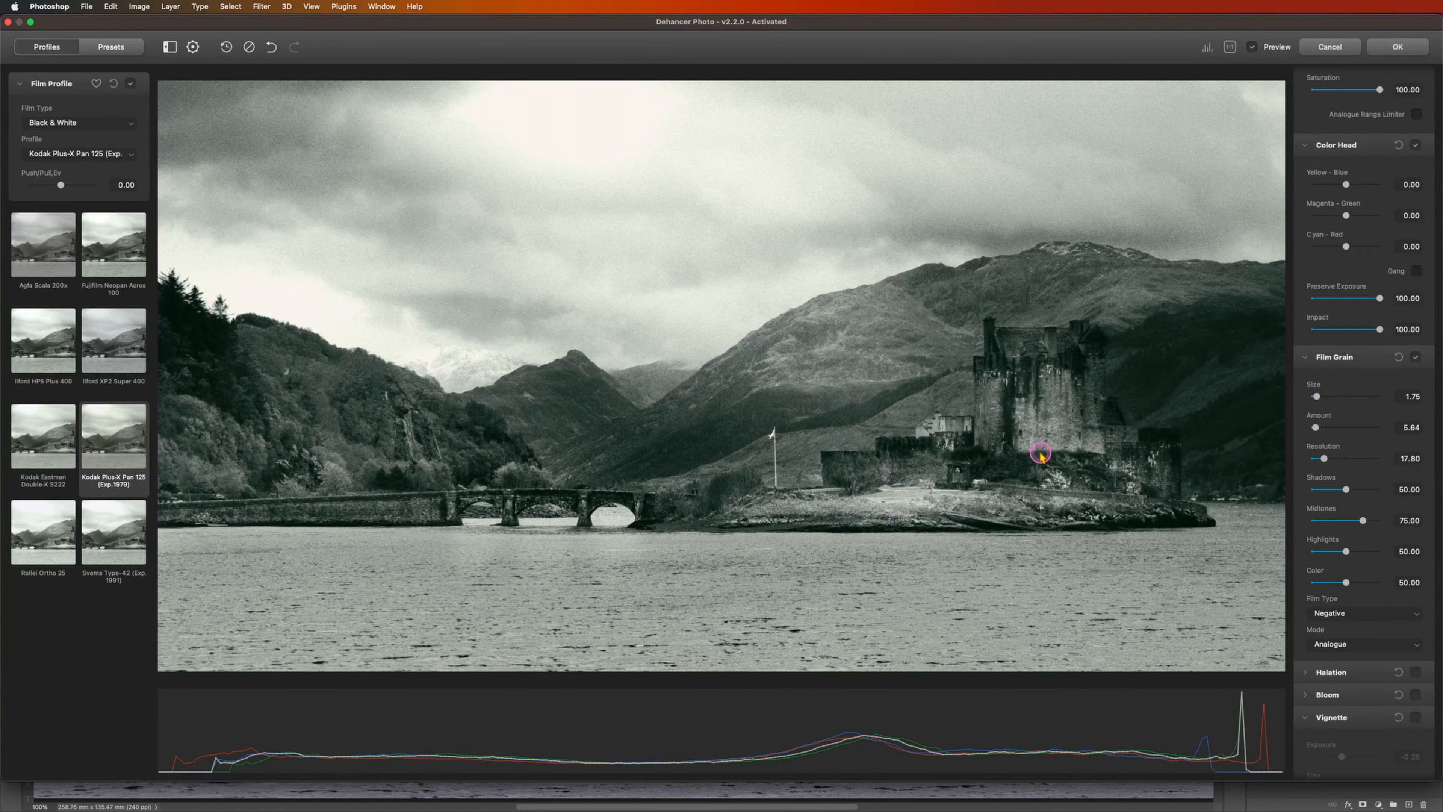
click(1398, 49)
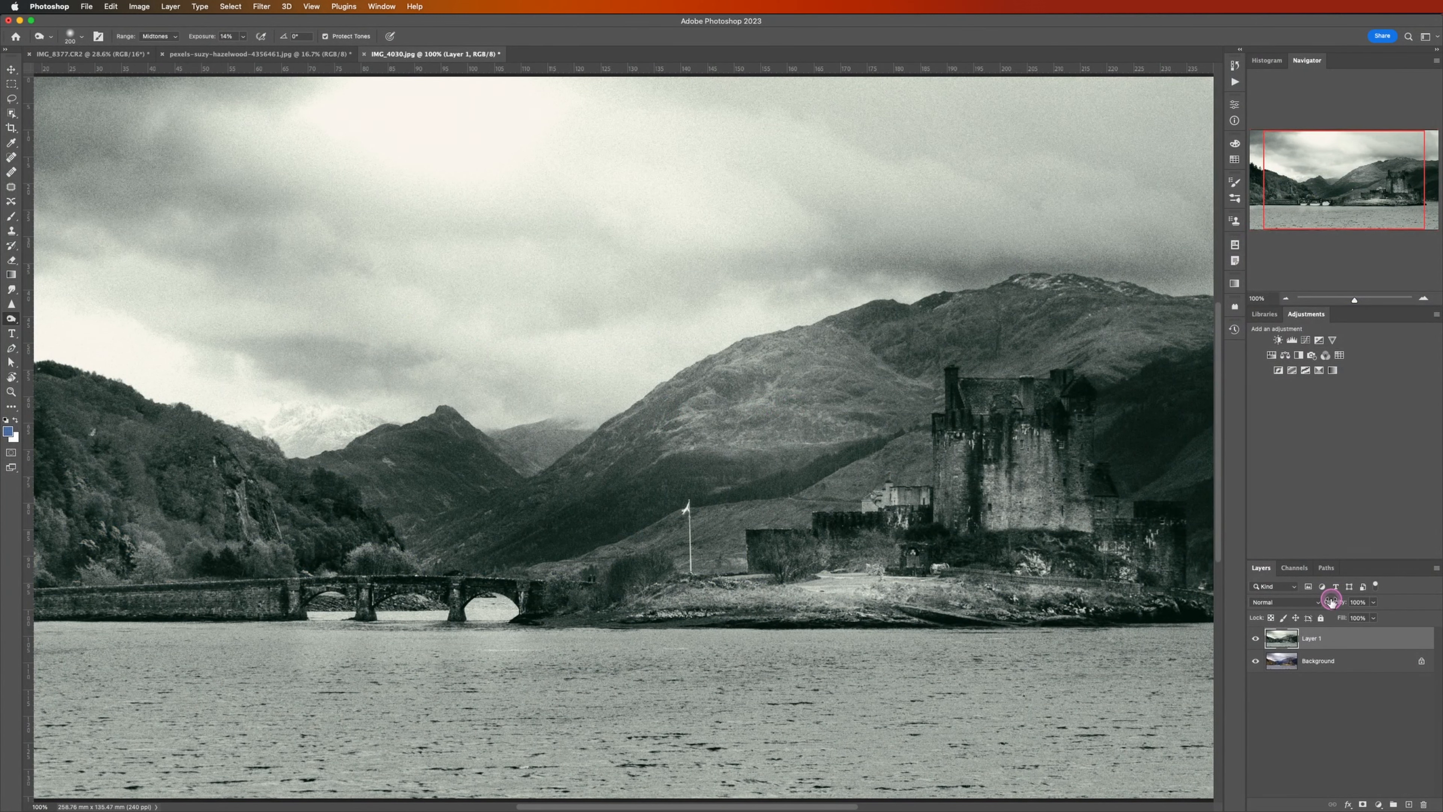
scroll(226, 564, down, 5)
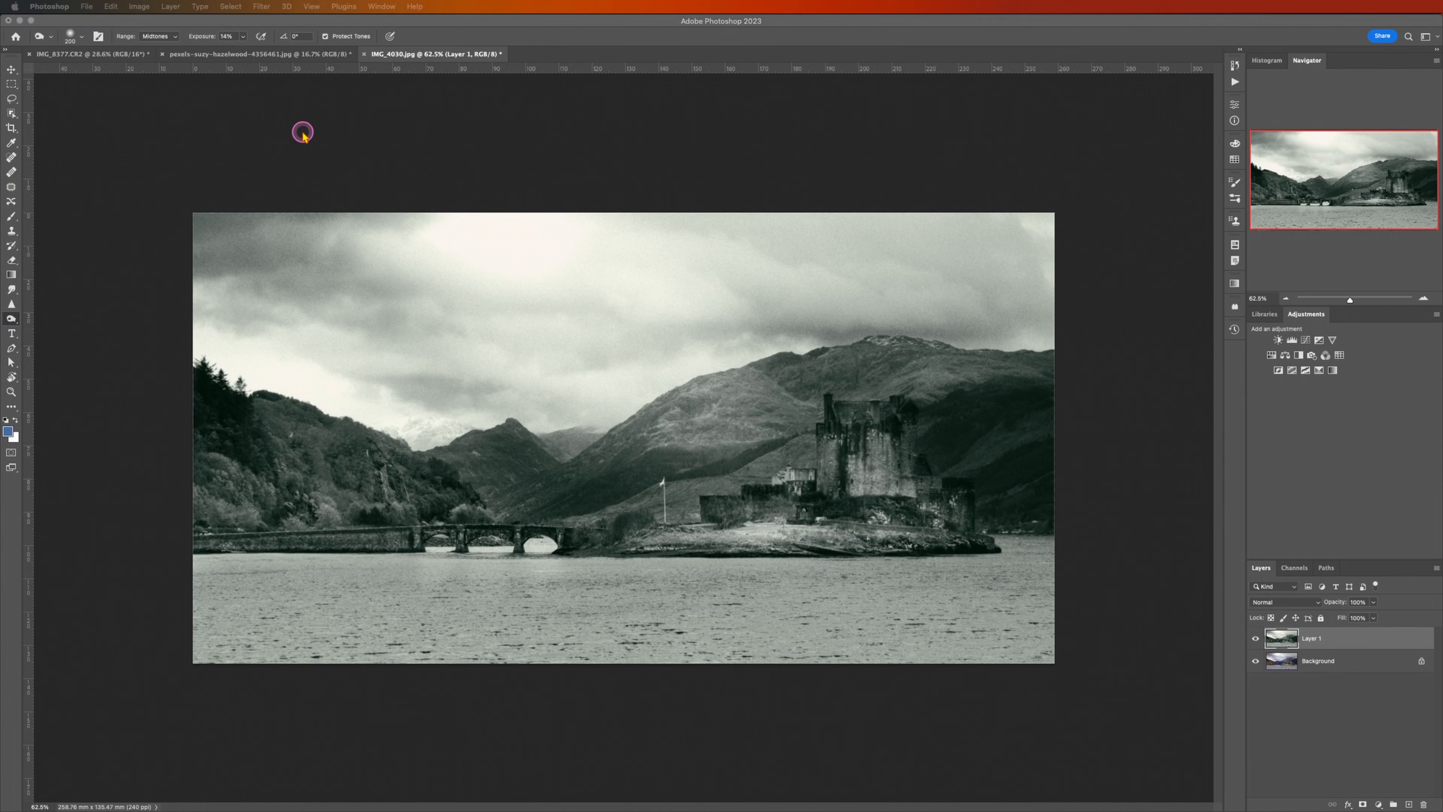
Step: Switch to the vintage couple photo and duplicate its Background layer
click(241, 53)
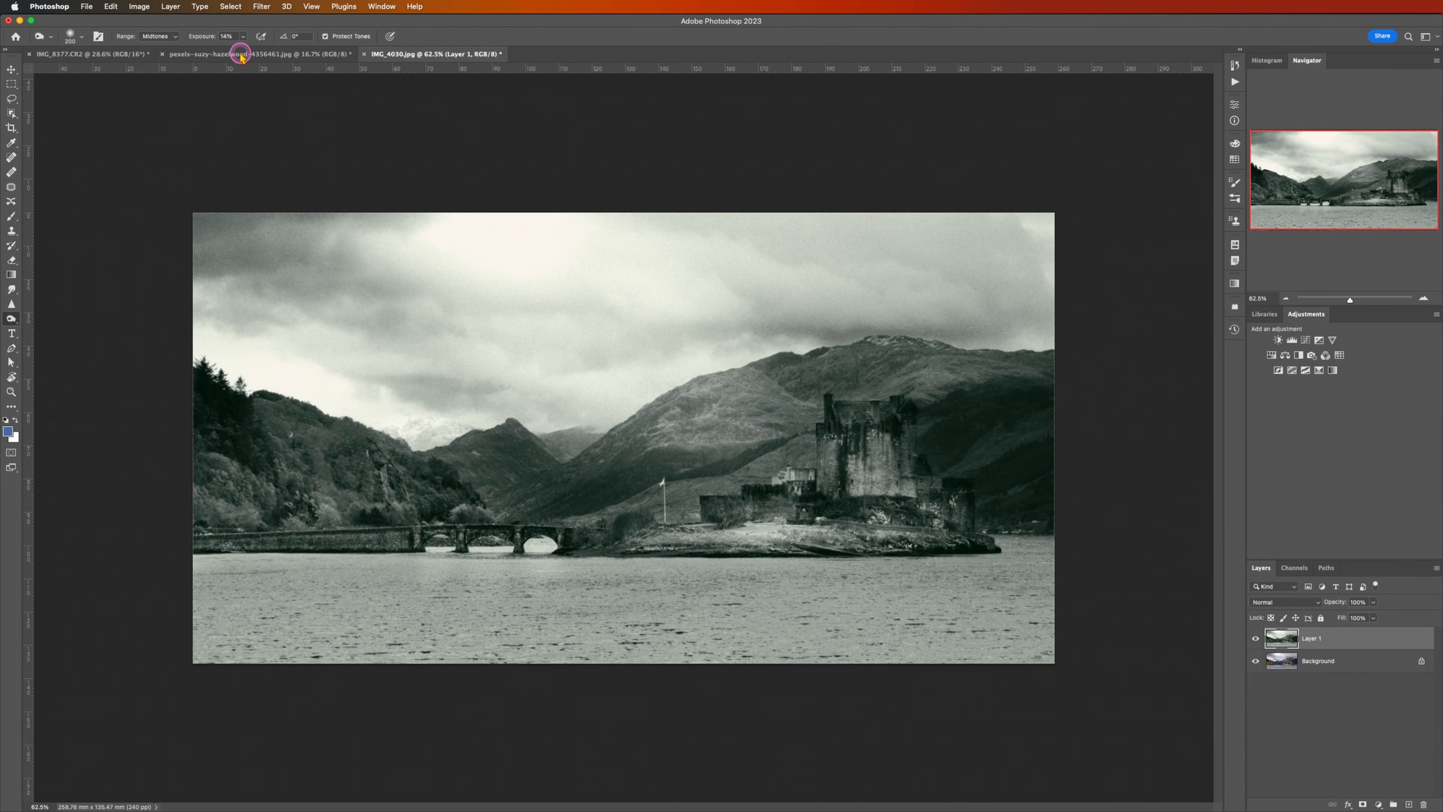
click(241, 54)
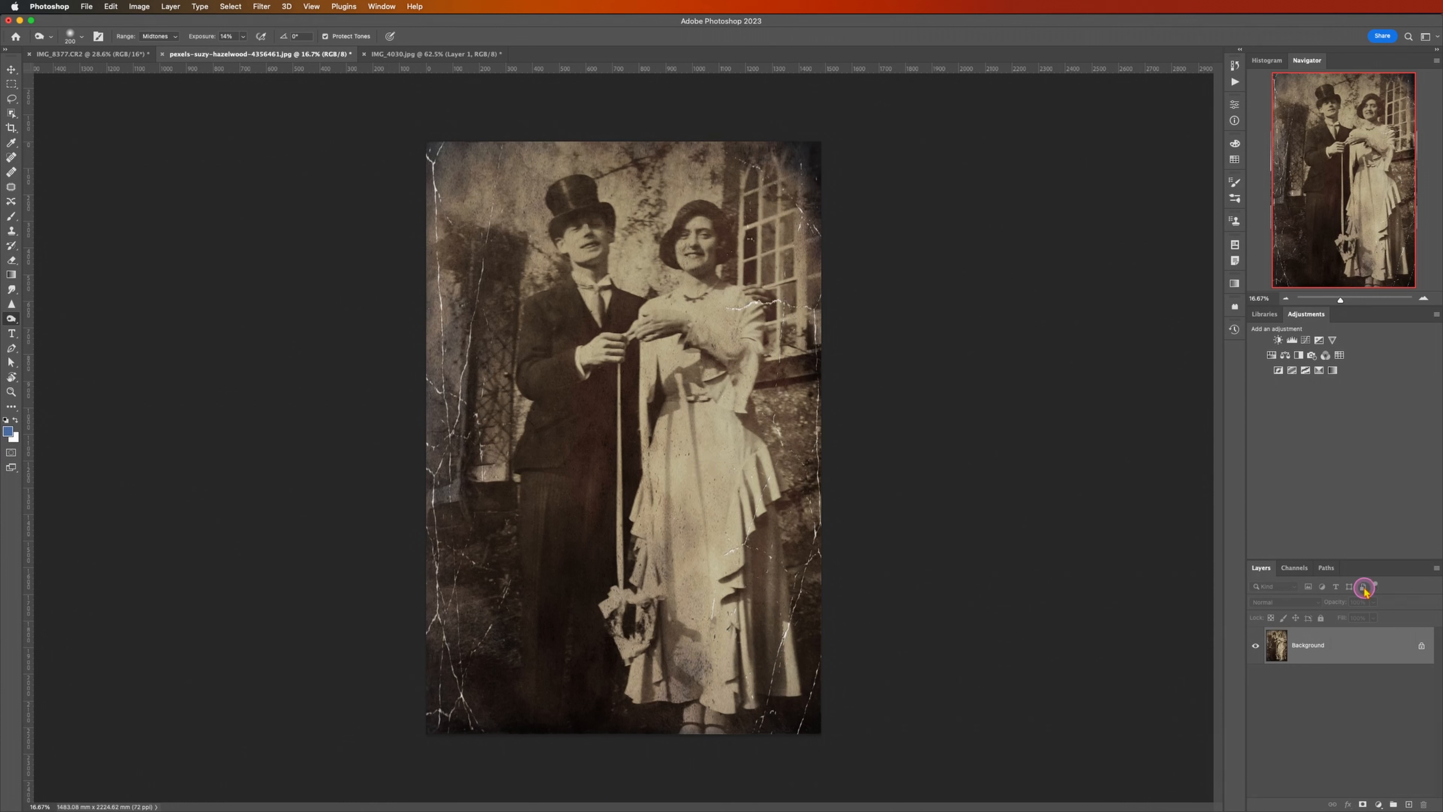
key(super+j)
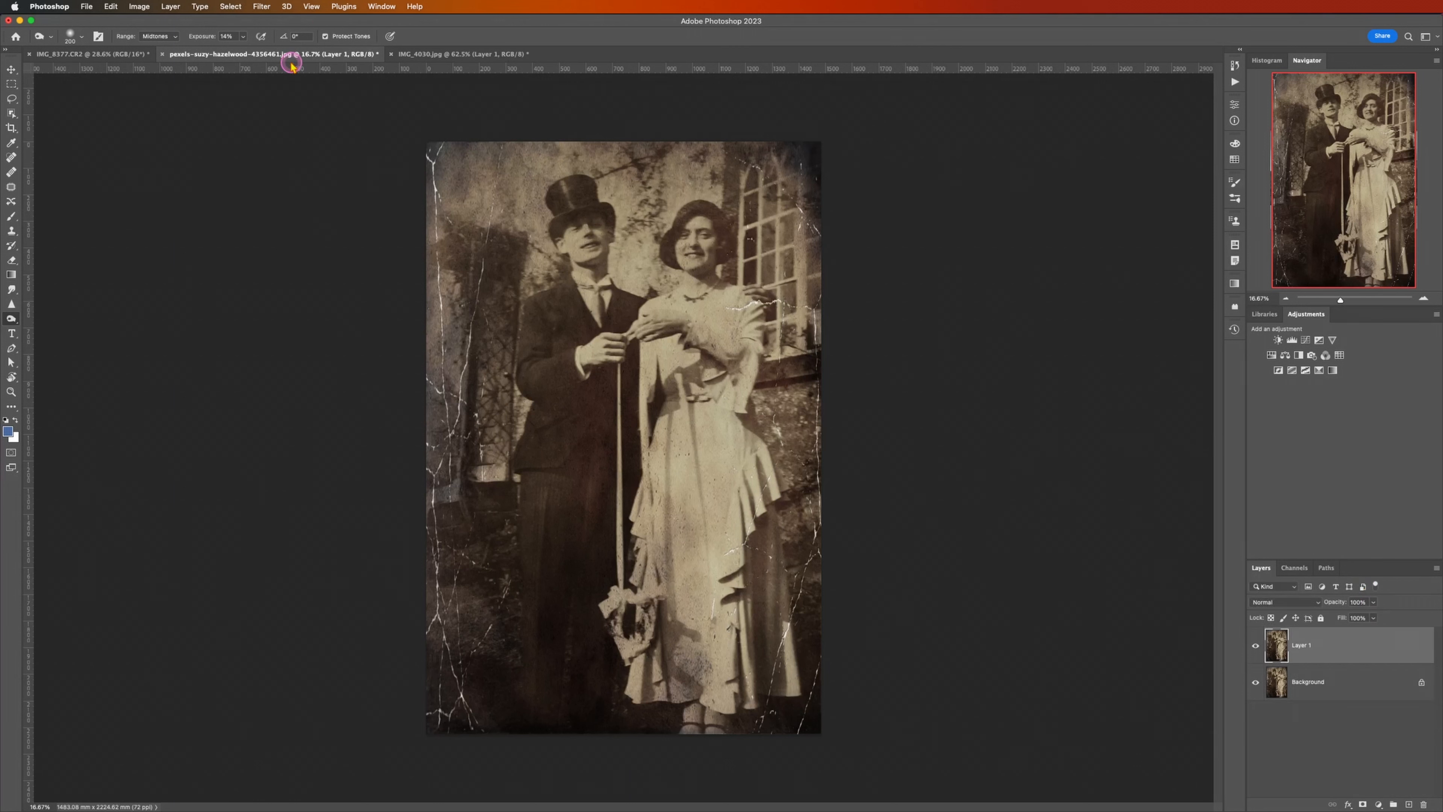
Step: Enable the Photo Restoration neural filter on the duplicated layer with scratch reduction set to 13
click(260, 7)
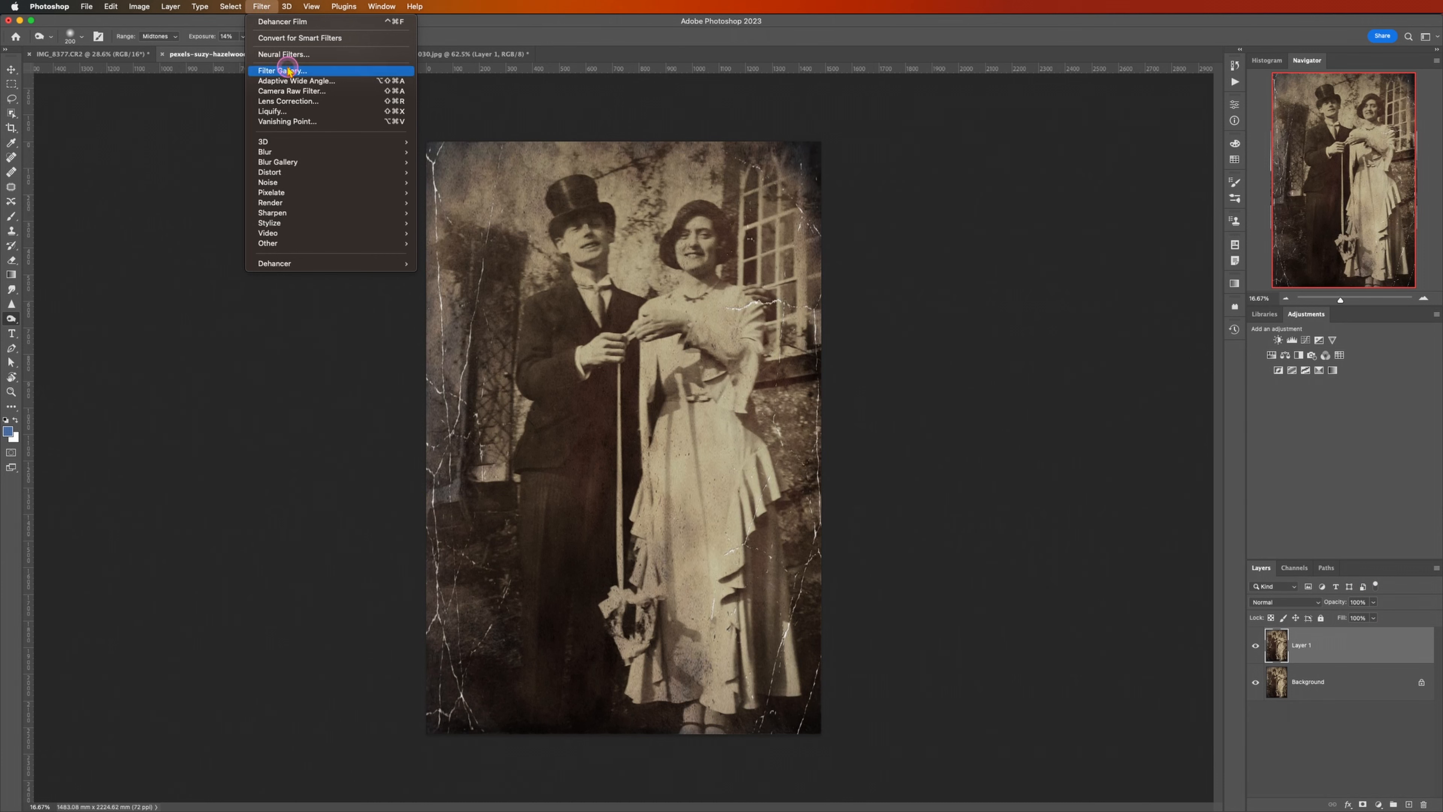
click(282, 55)
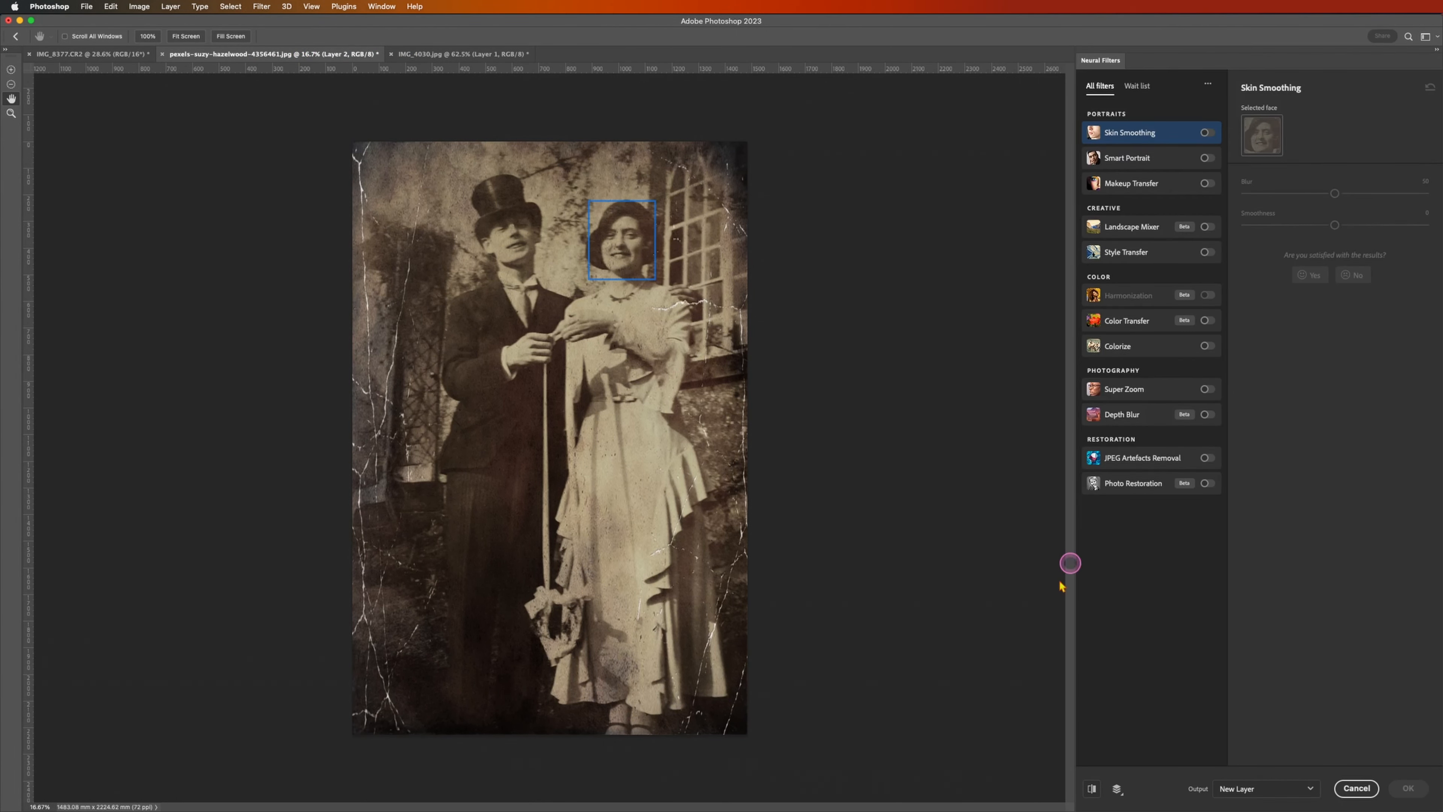
click(1208, 484)
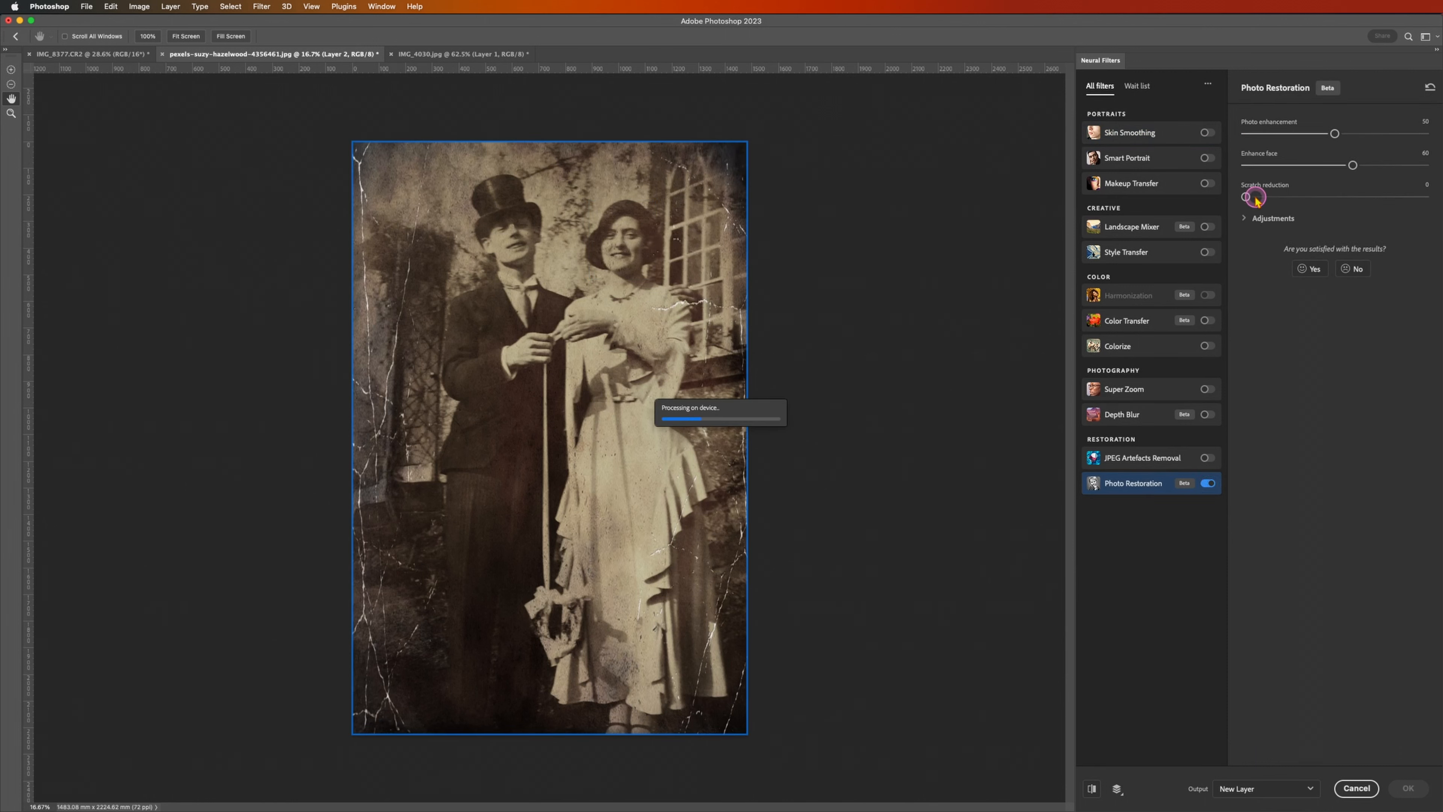
drag(1255, 200, 1269, 198)
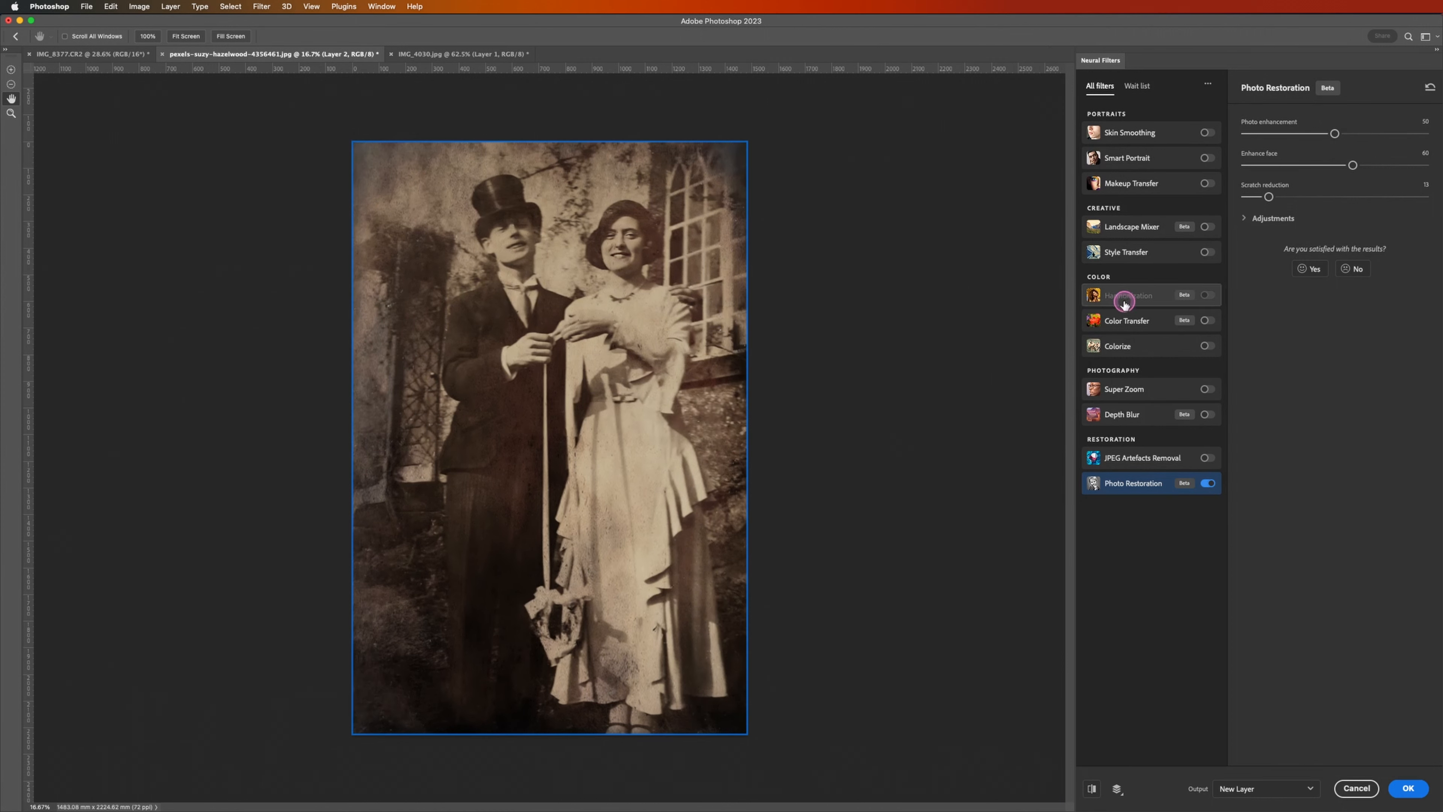
Step: Add the Colorize neural filter, try the Retro high contrast profile, and output the result with Retro blue brown to a new layer
click(1210, 347)
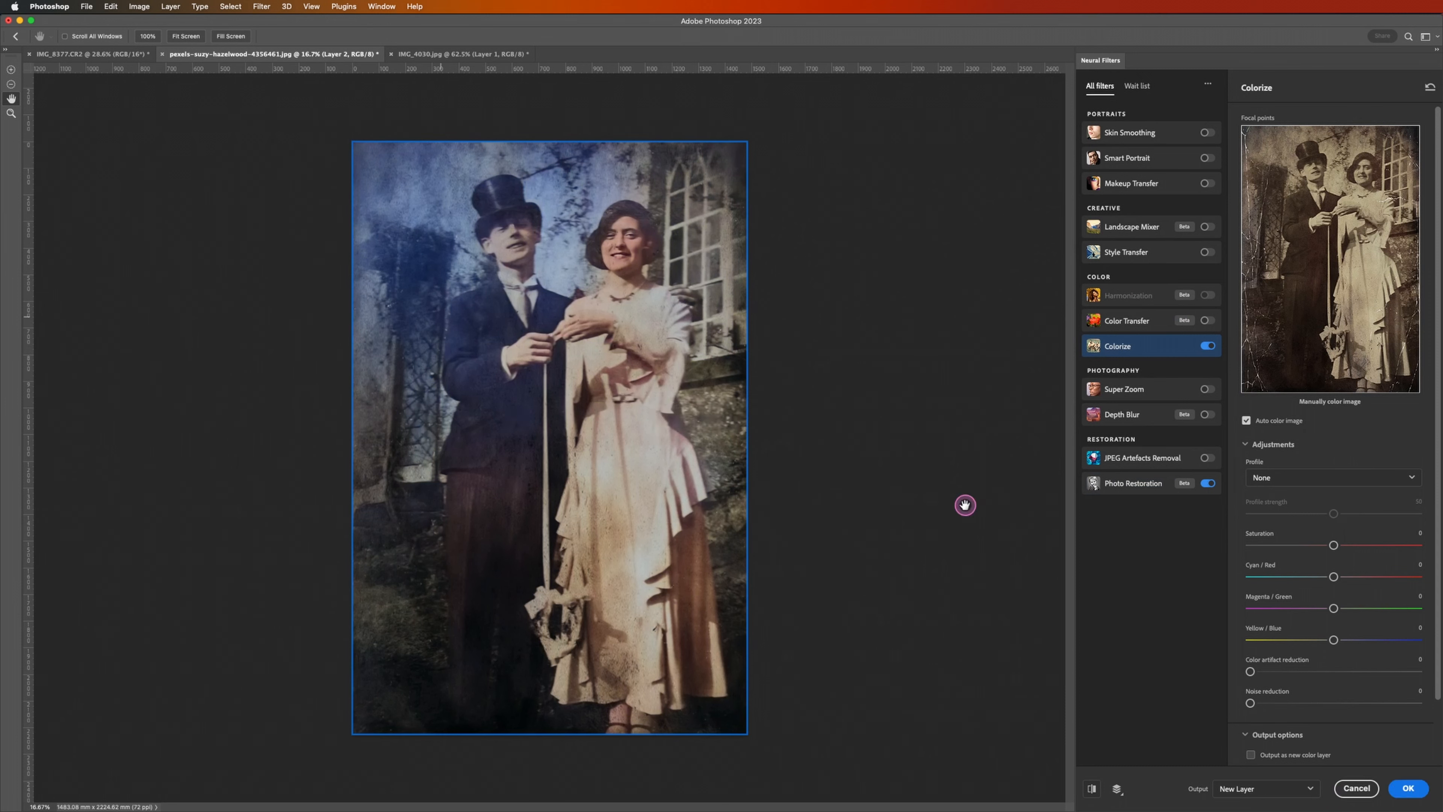
click(1365, 478)
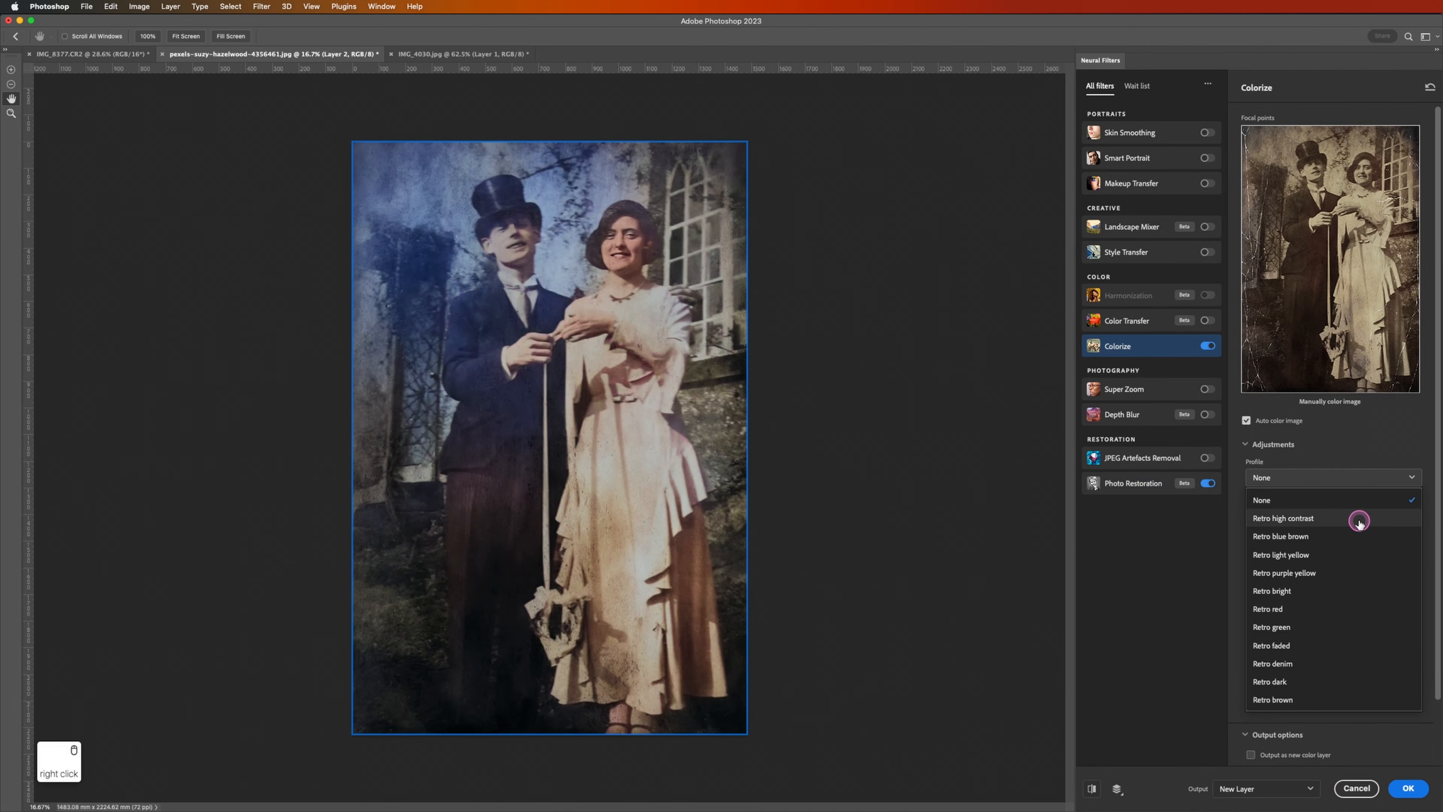
click(1360, 523)
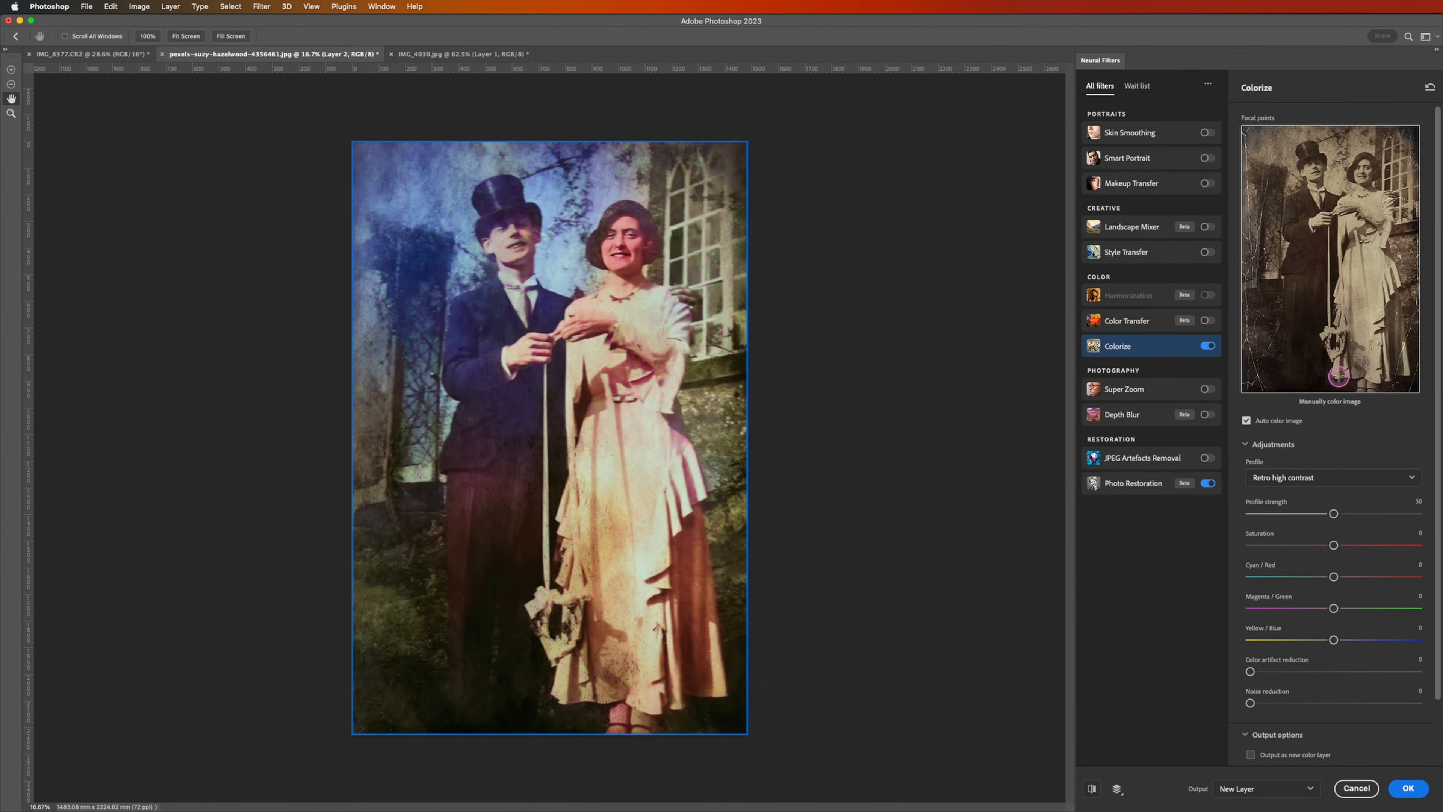
click(1340, 477)
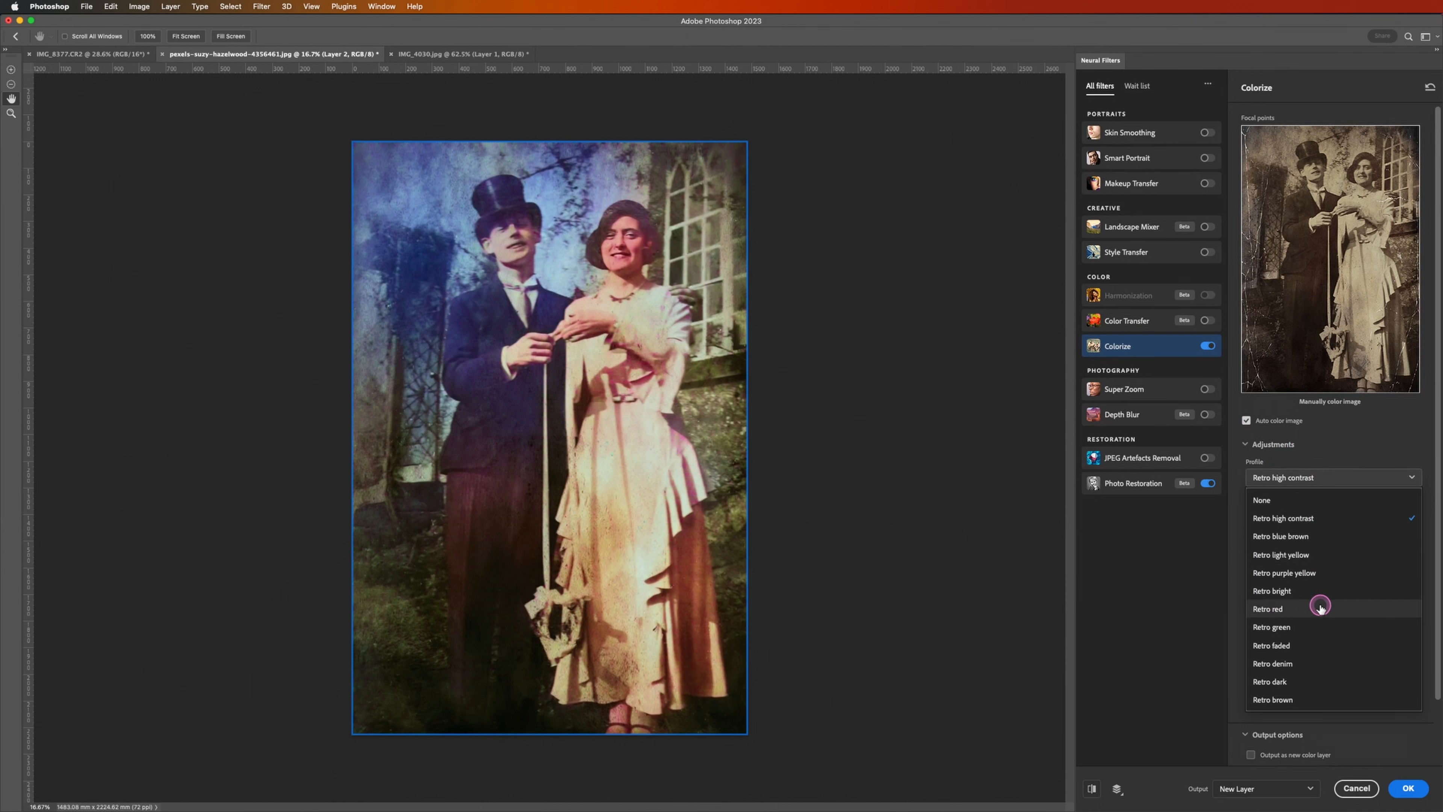
right_click(1335, 537)
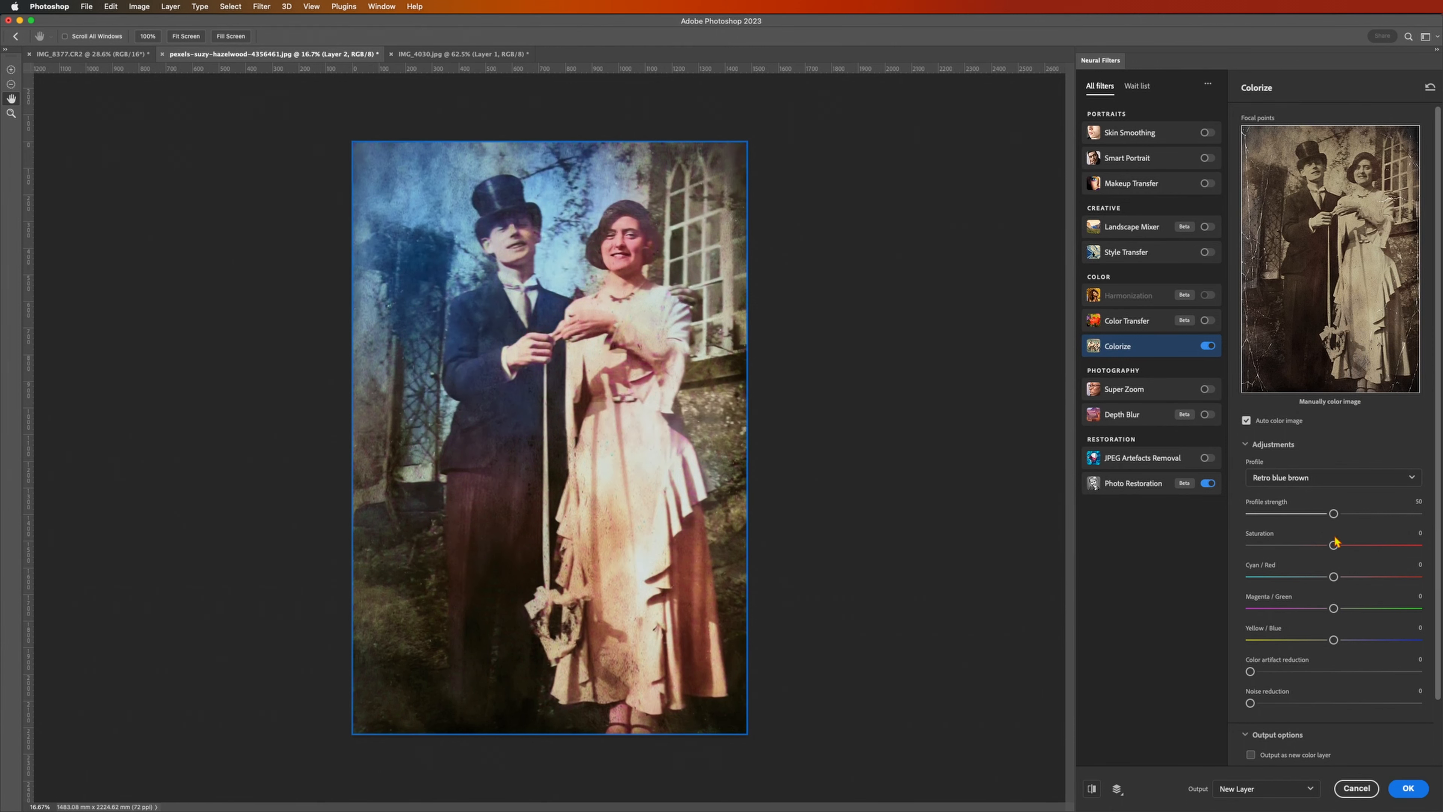
click(1420, 790)
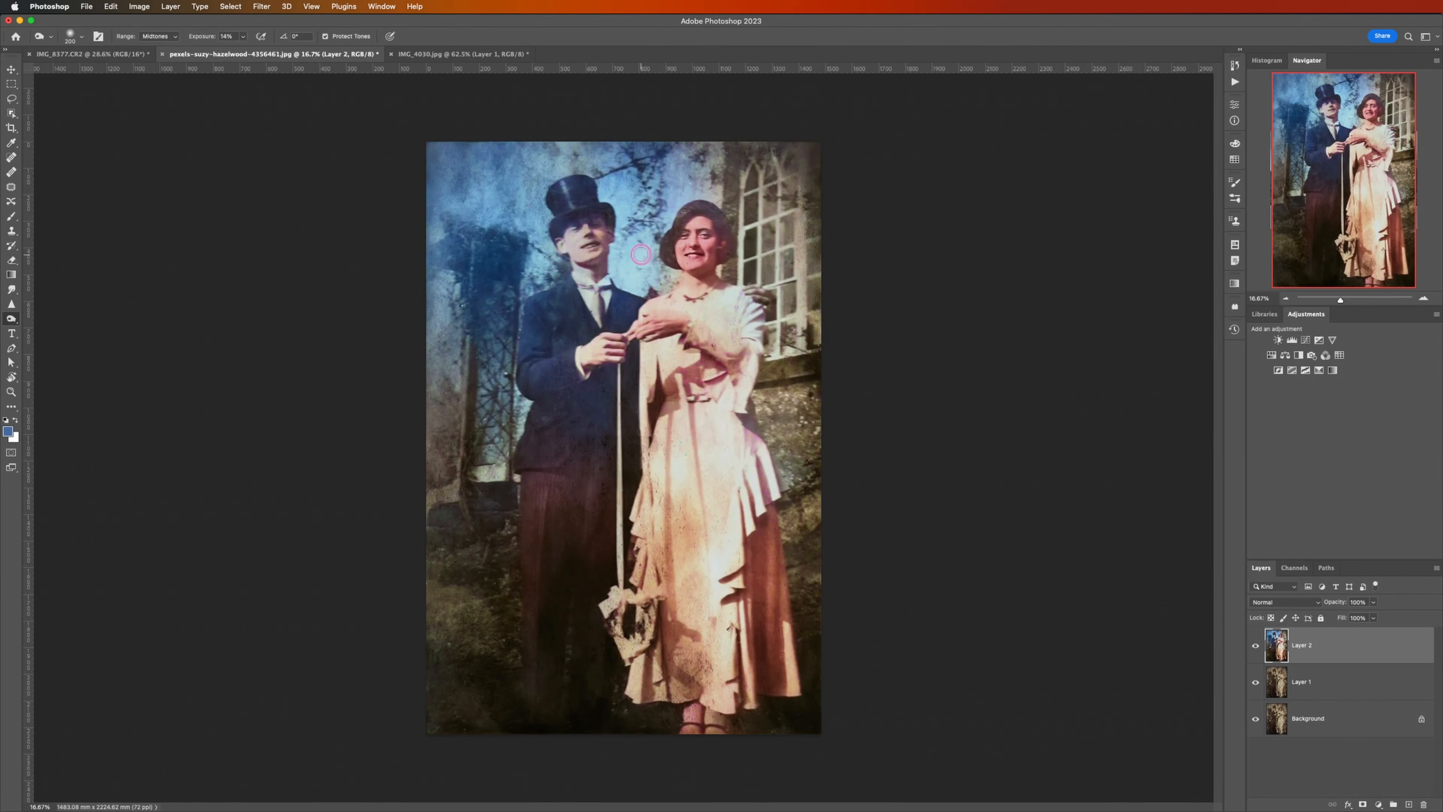
Step: Examine the restored and colorized couple photo up close, checking the faces, clothing and background for remaining damage
key(super+plus)
key(super+plus)
key(super+plus)
key(super+plus)
key(super+plus)
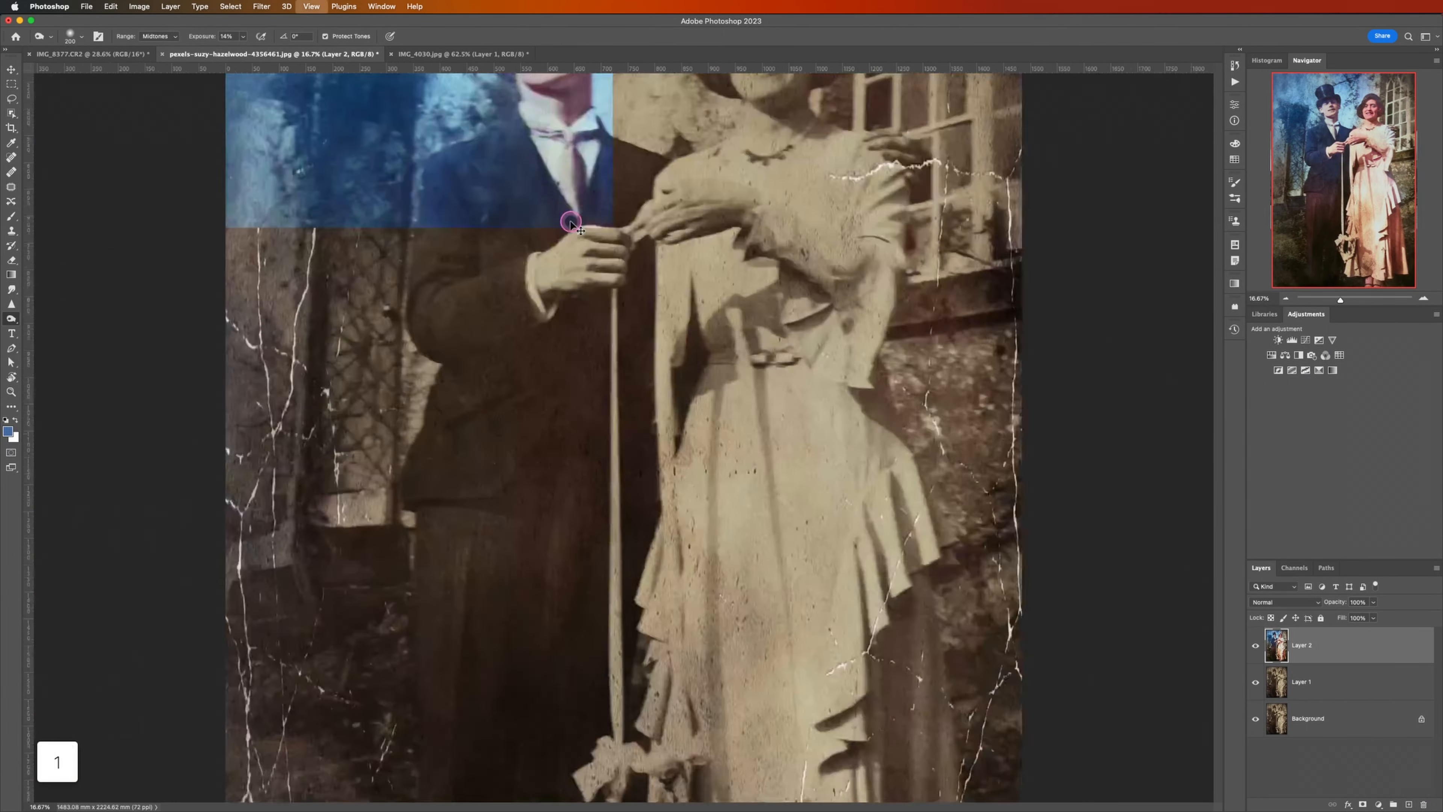
scroll(570, 221, up, 20)
scroll(569, 233, down, 1)
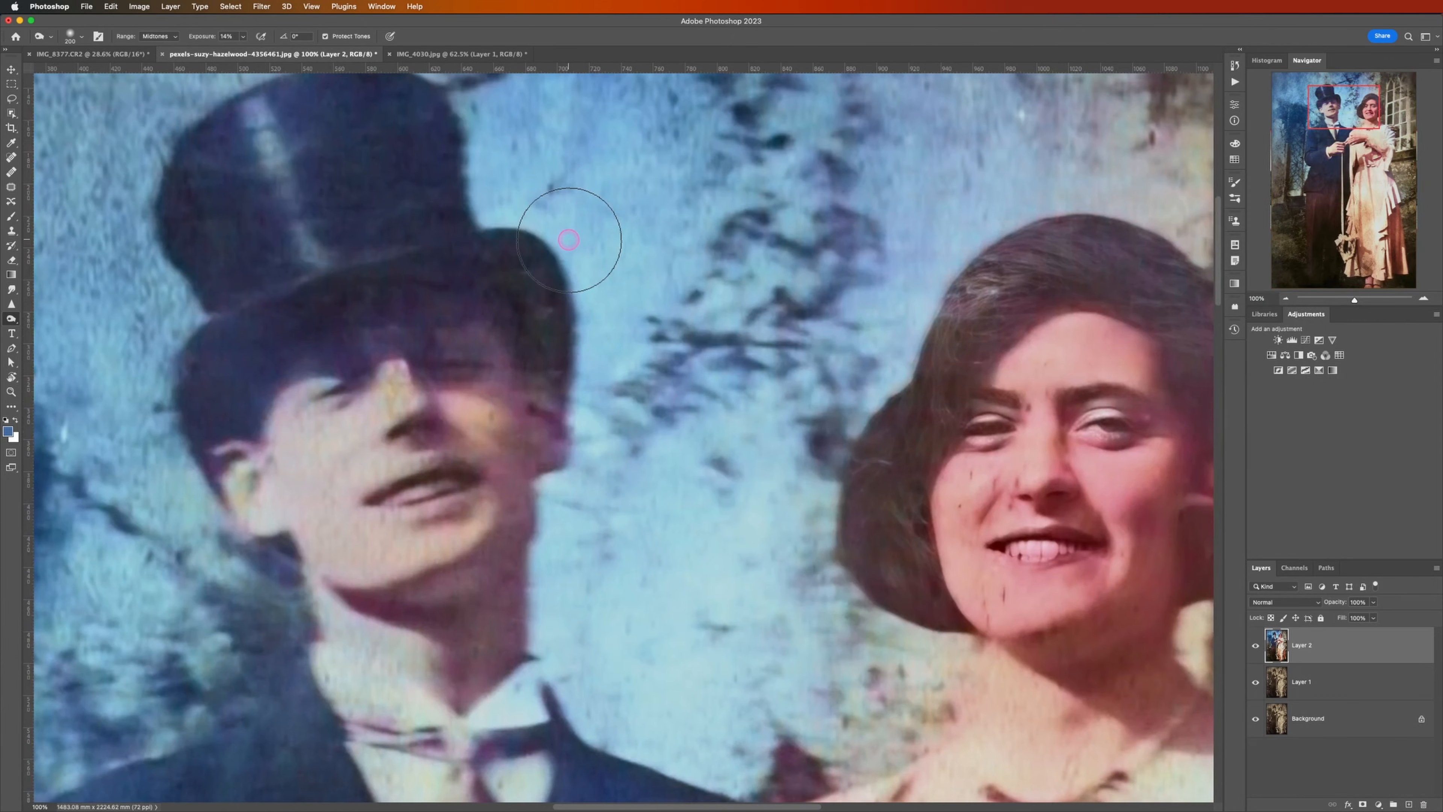
scroll(569, 240, down, 5)
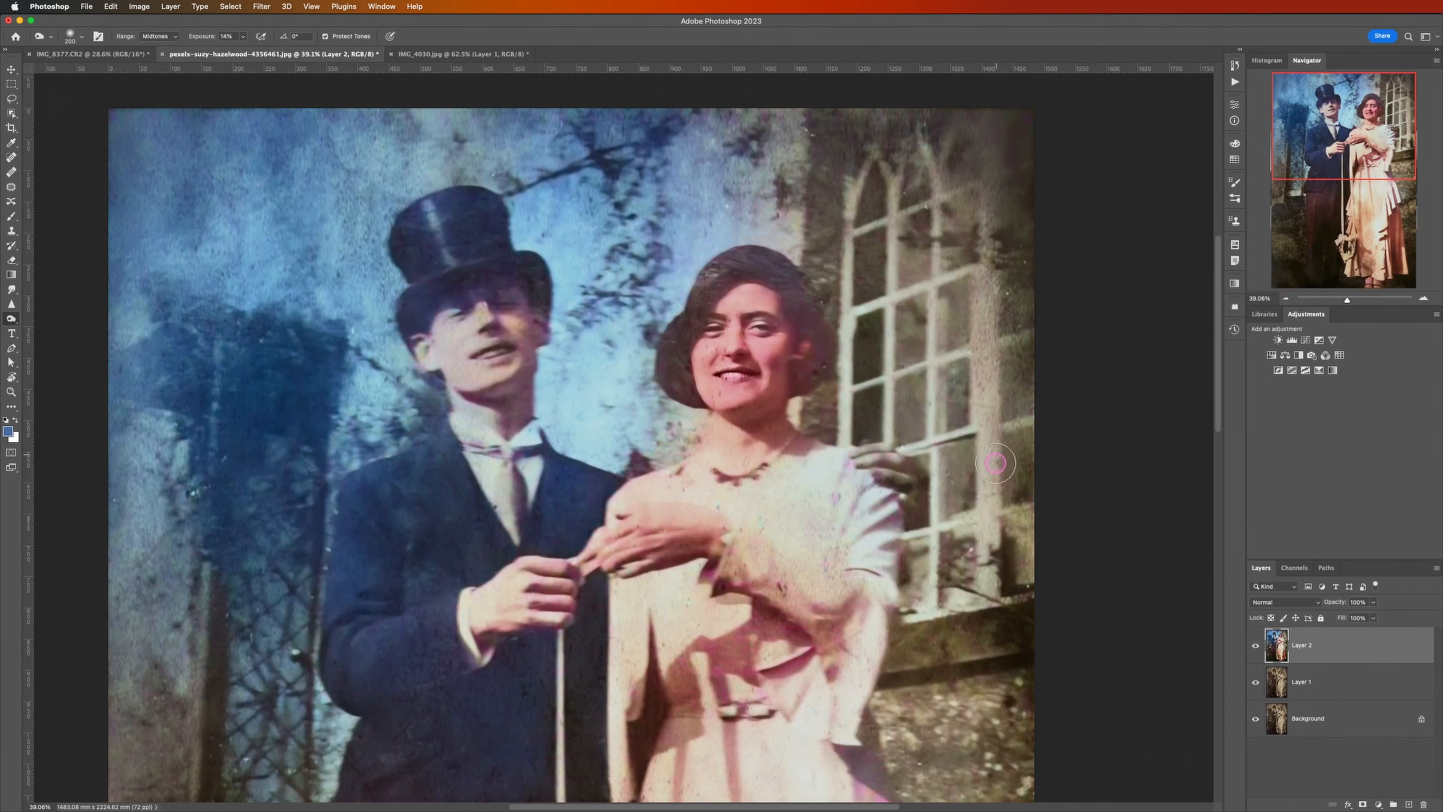
scroll(991, 569, down, 10)
scroll(988, 606, up, 10)
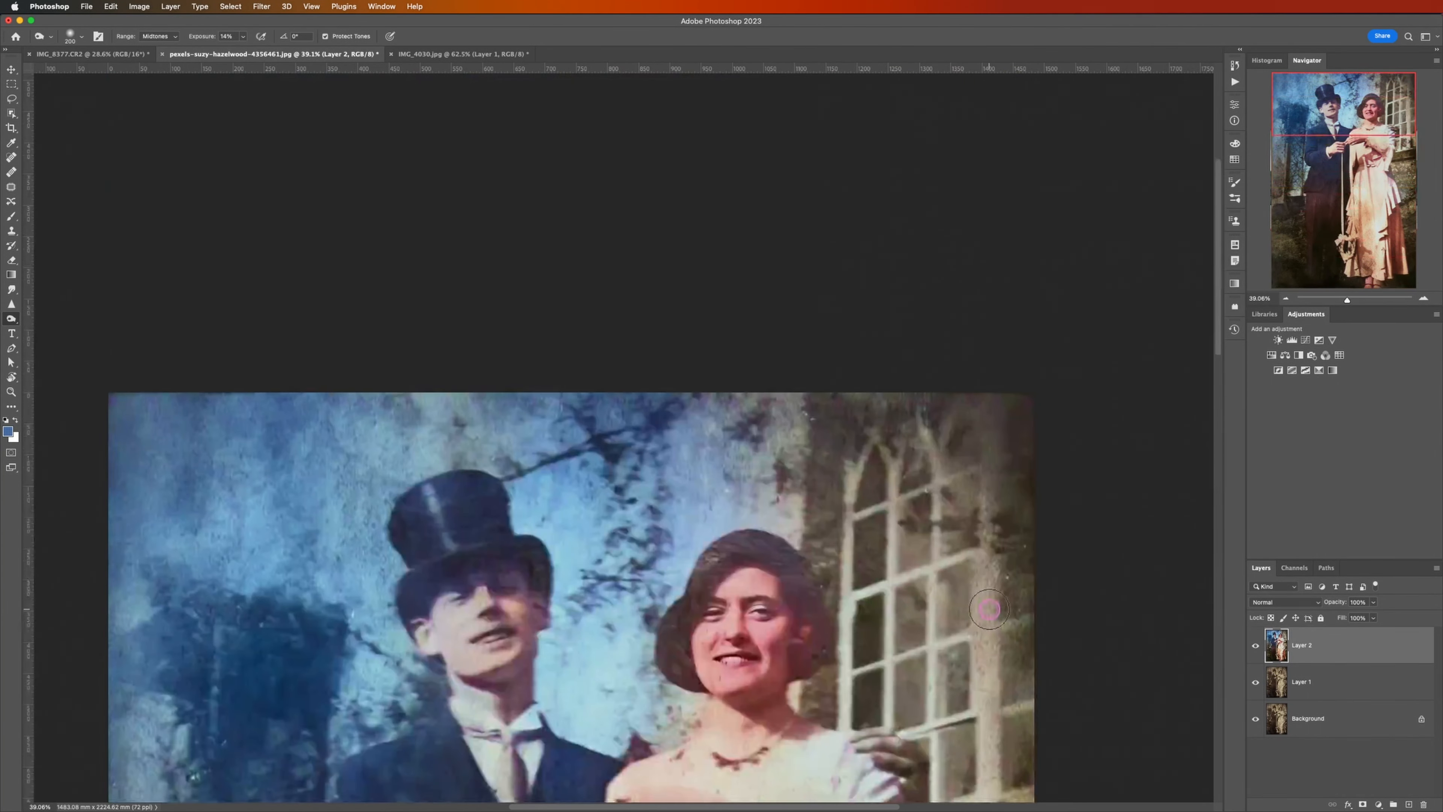
scroll(989, 608, down, 6)
scroll(989, 608, up, 1)
scroll(992, 606, down, 3)
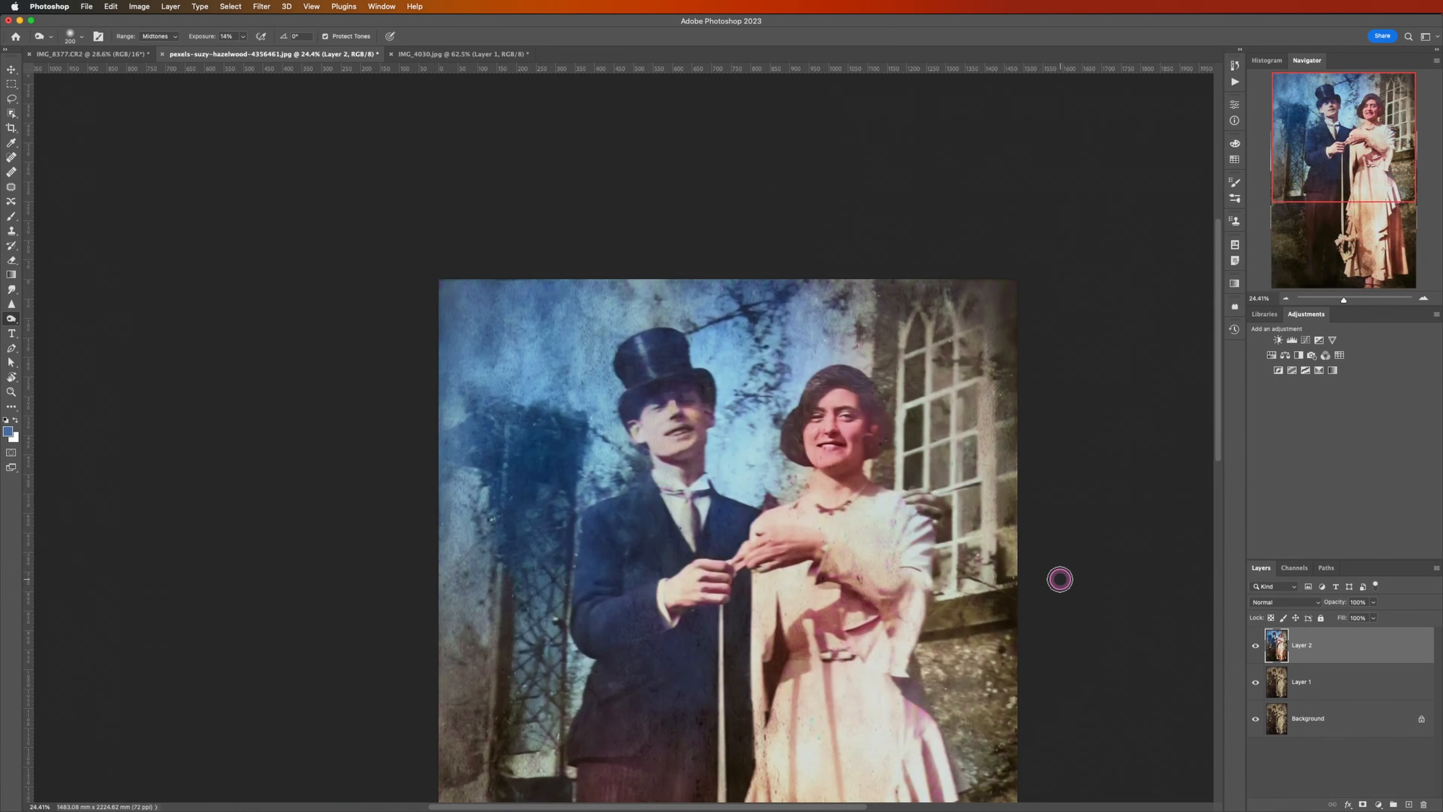
scroll(925, 583, left, 3)
scroll(915, 583, right, 6)
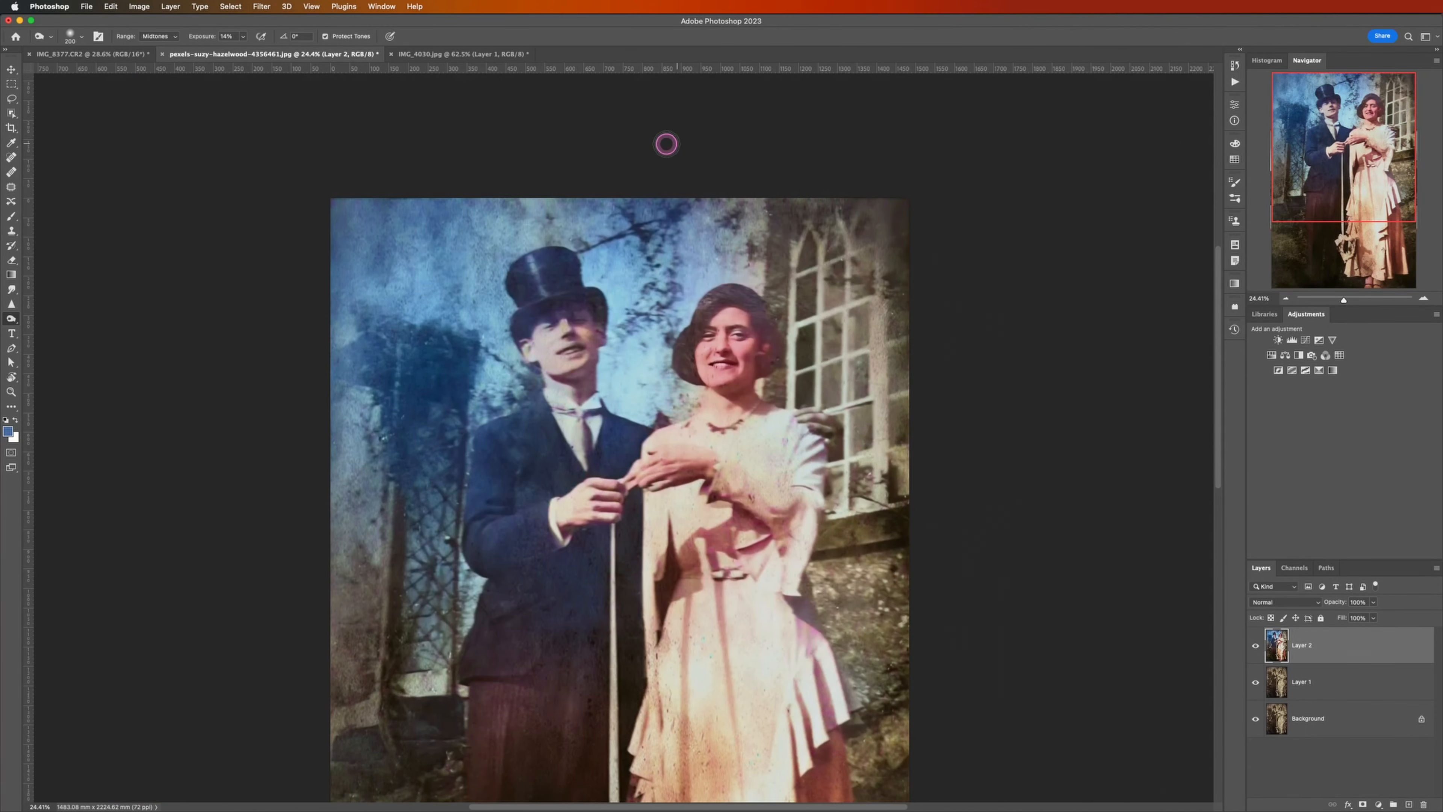
scroll(624, 474, down, 5)
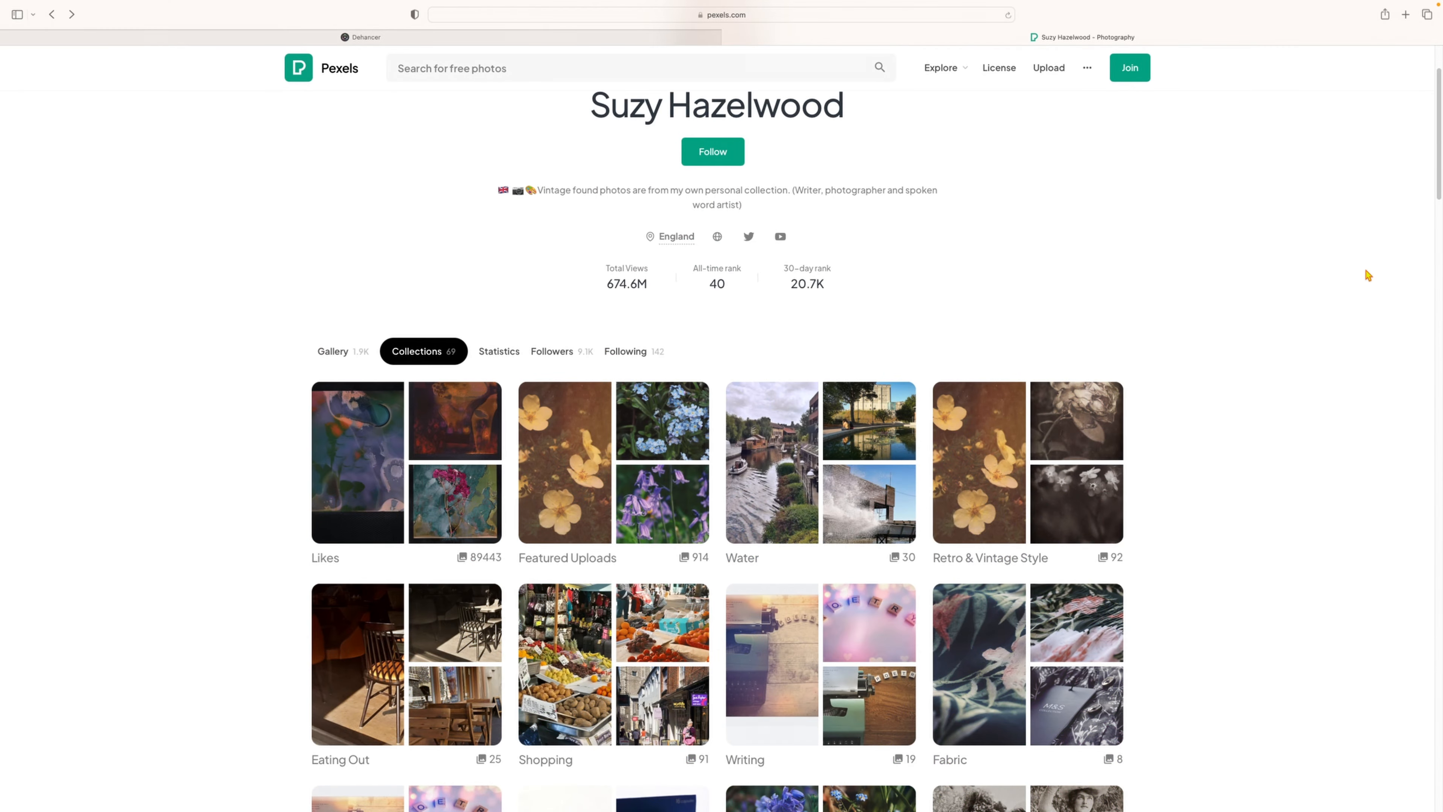
Step: Browse the photographer's collections on the Pexels profile page in the browser, down to the last one
scroll(1366, 274, down, 4)
scroll(1367, 275, down, 15)
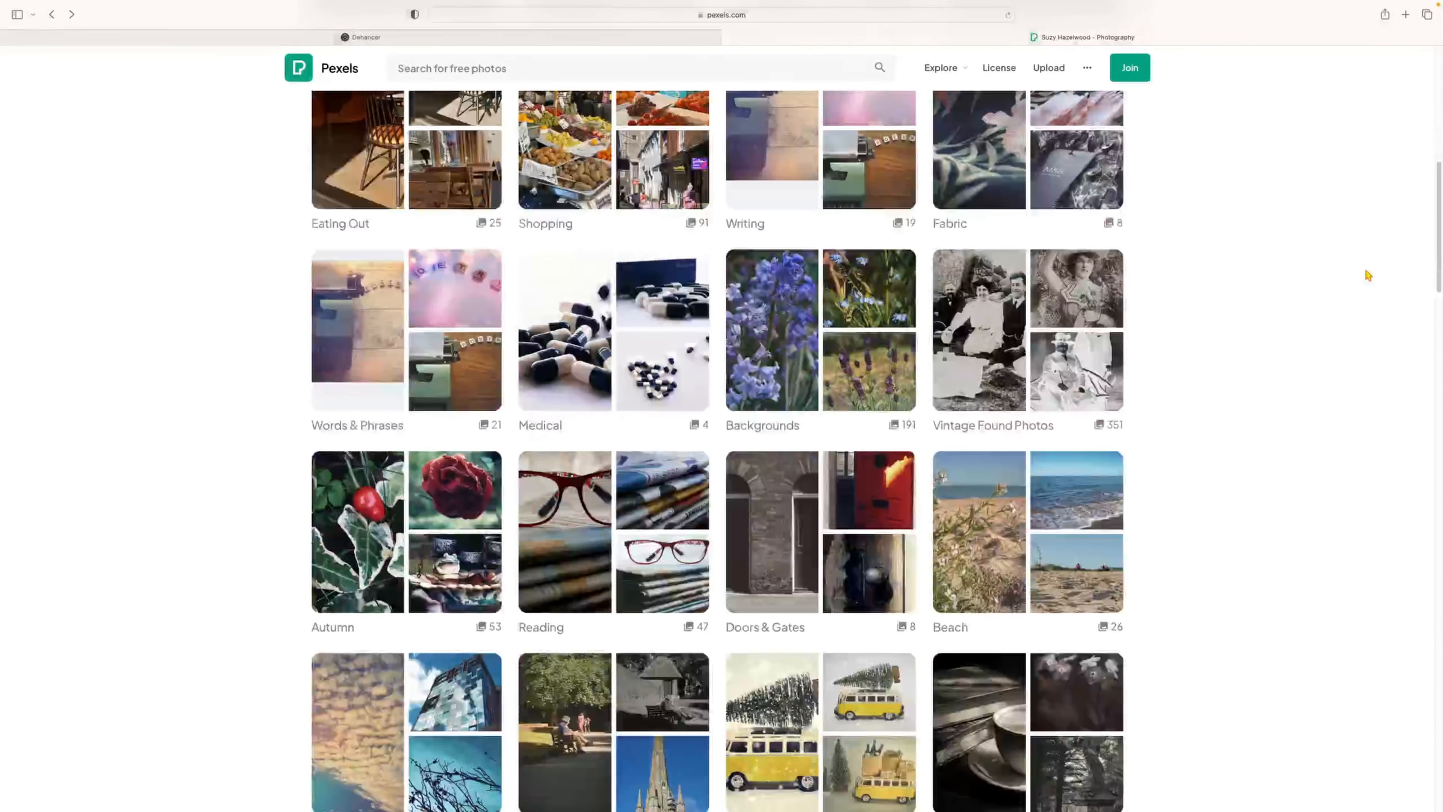
scroll(1368, 277, down, 15)
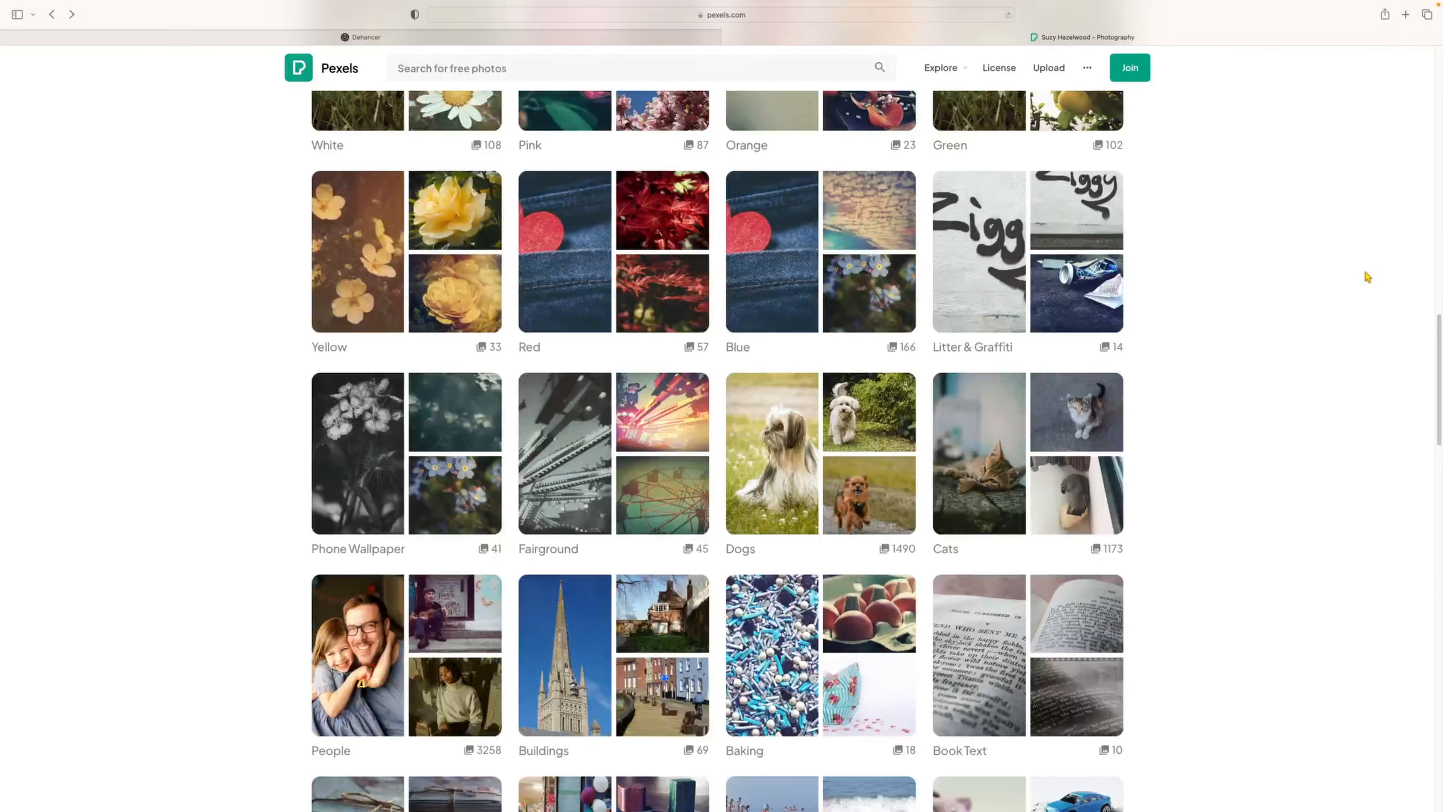
scroll(1368, 277, down, 15)
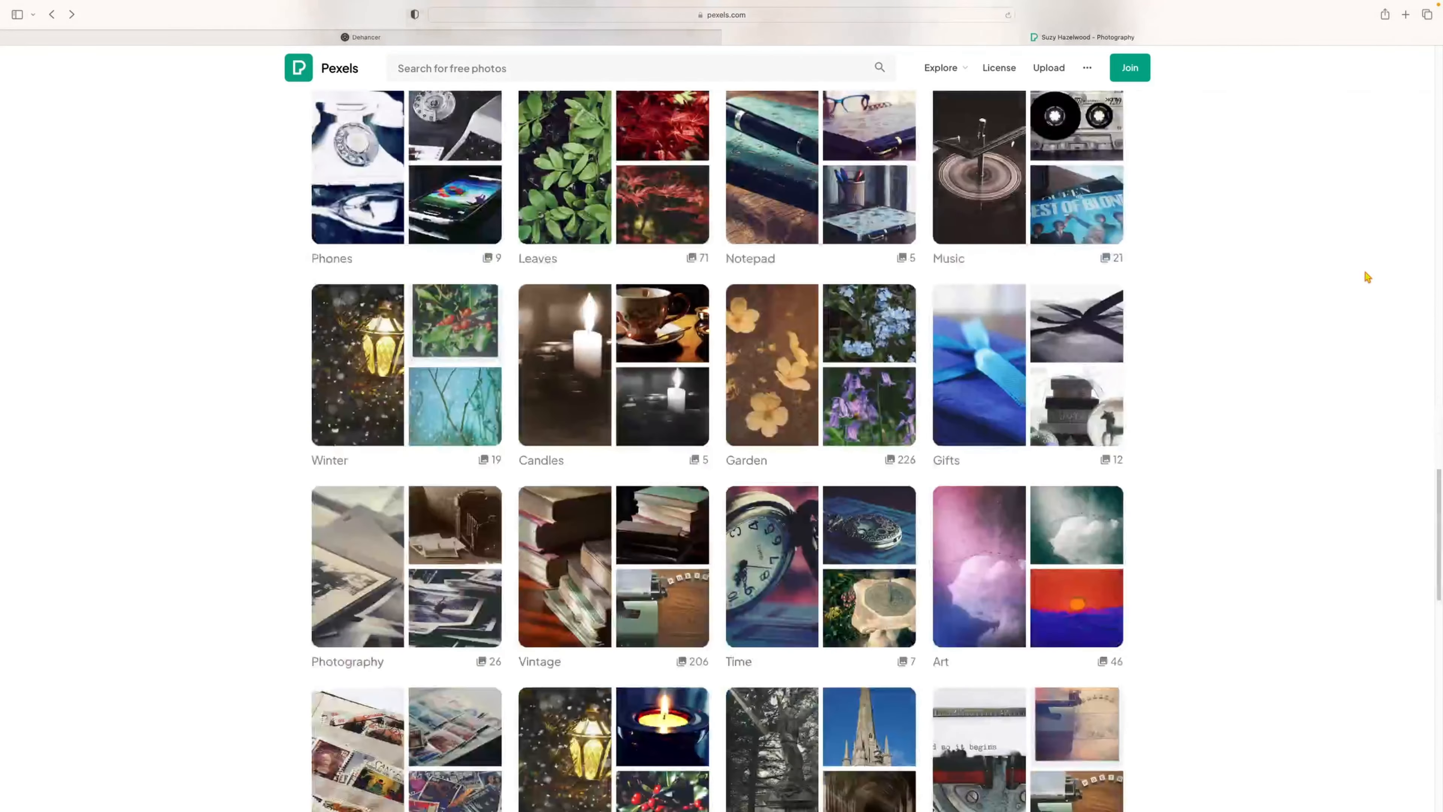
scroll(1368, 278, down, 3)
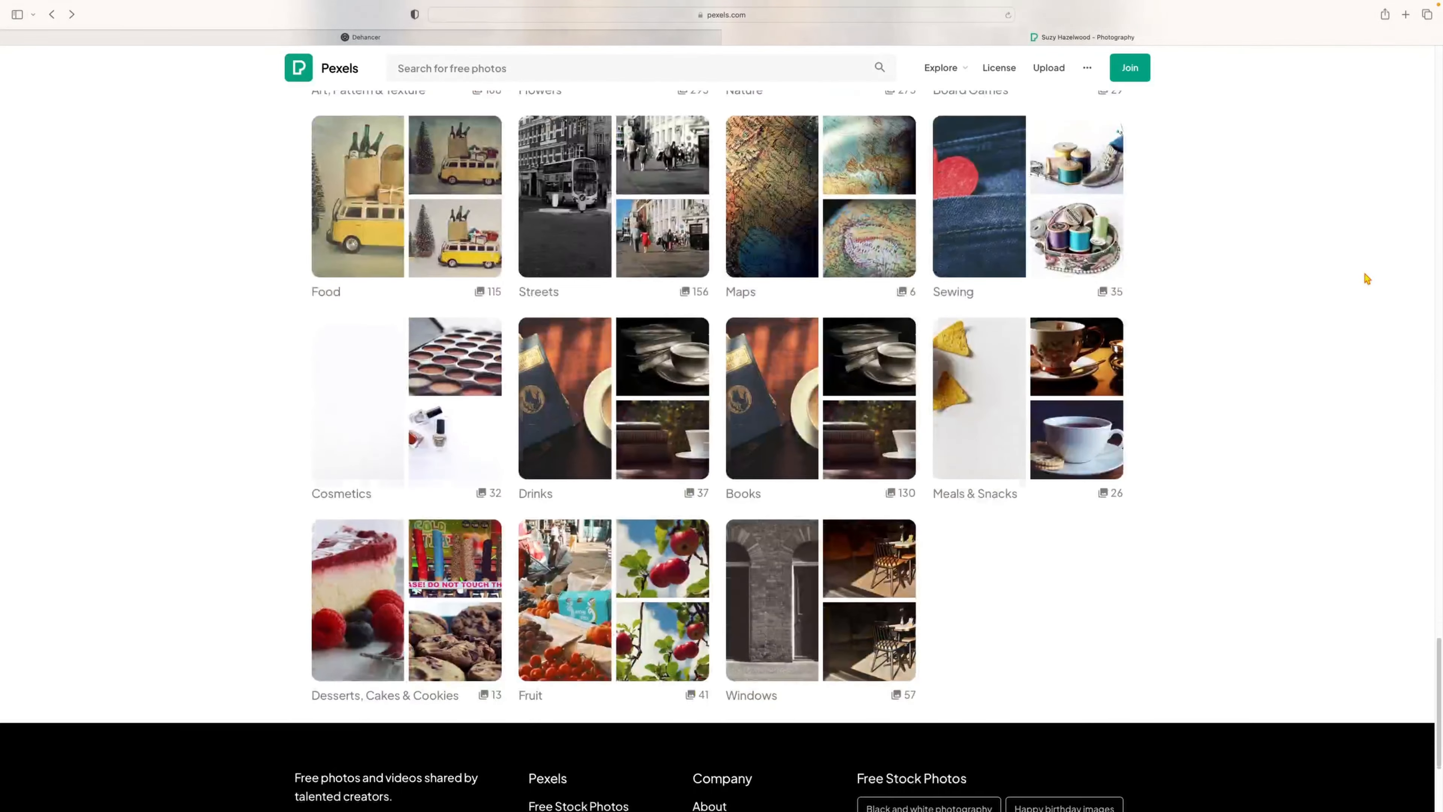
scroll(1367, 278, down, 2)
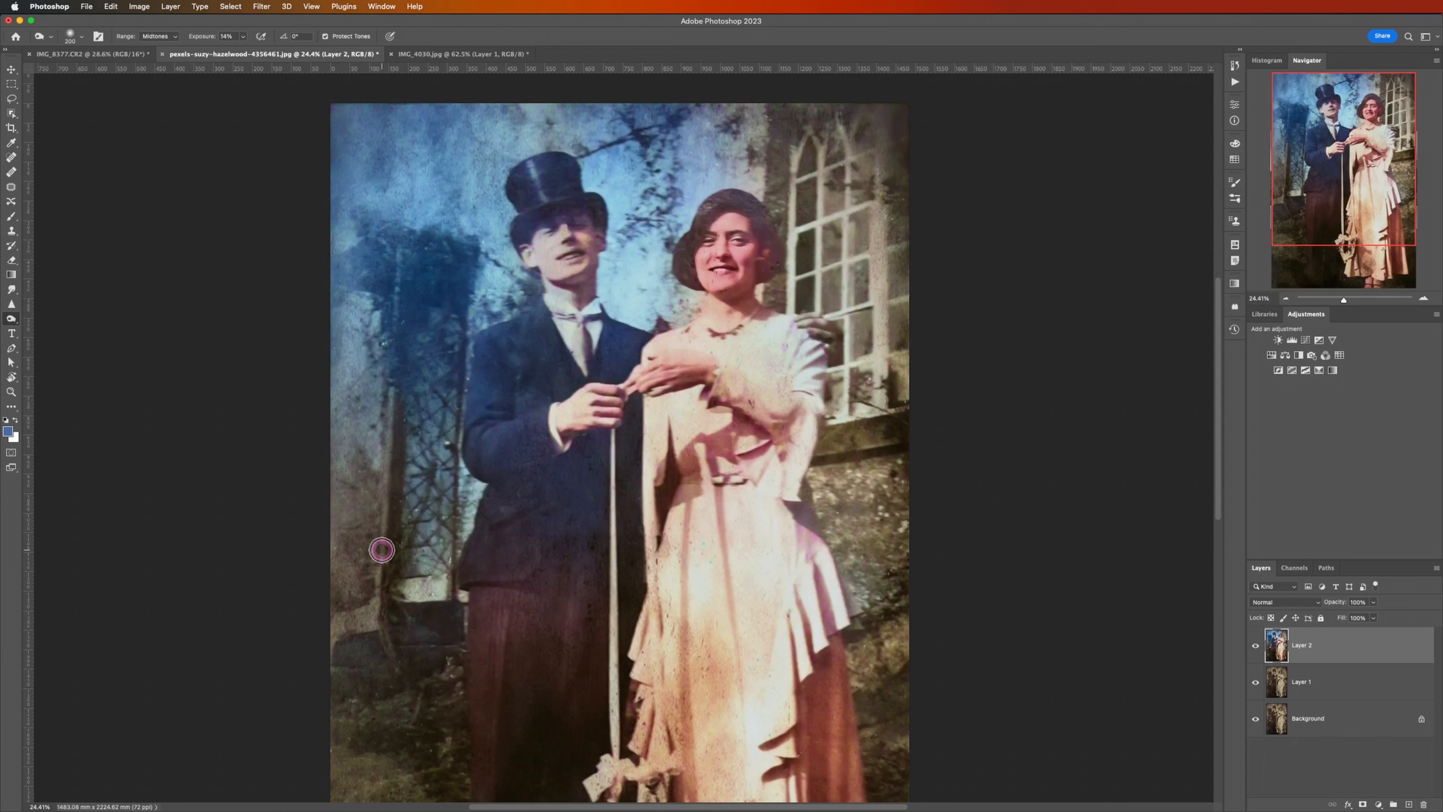
Step: Open Dehancer Film on the colorized couple layer and try the Color Positive profiles Fujichrome Provia 100F and Fujichrome Velvia 50
click(262, 7)
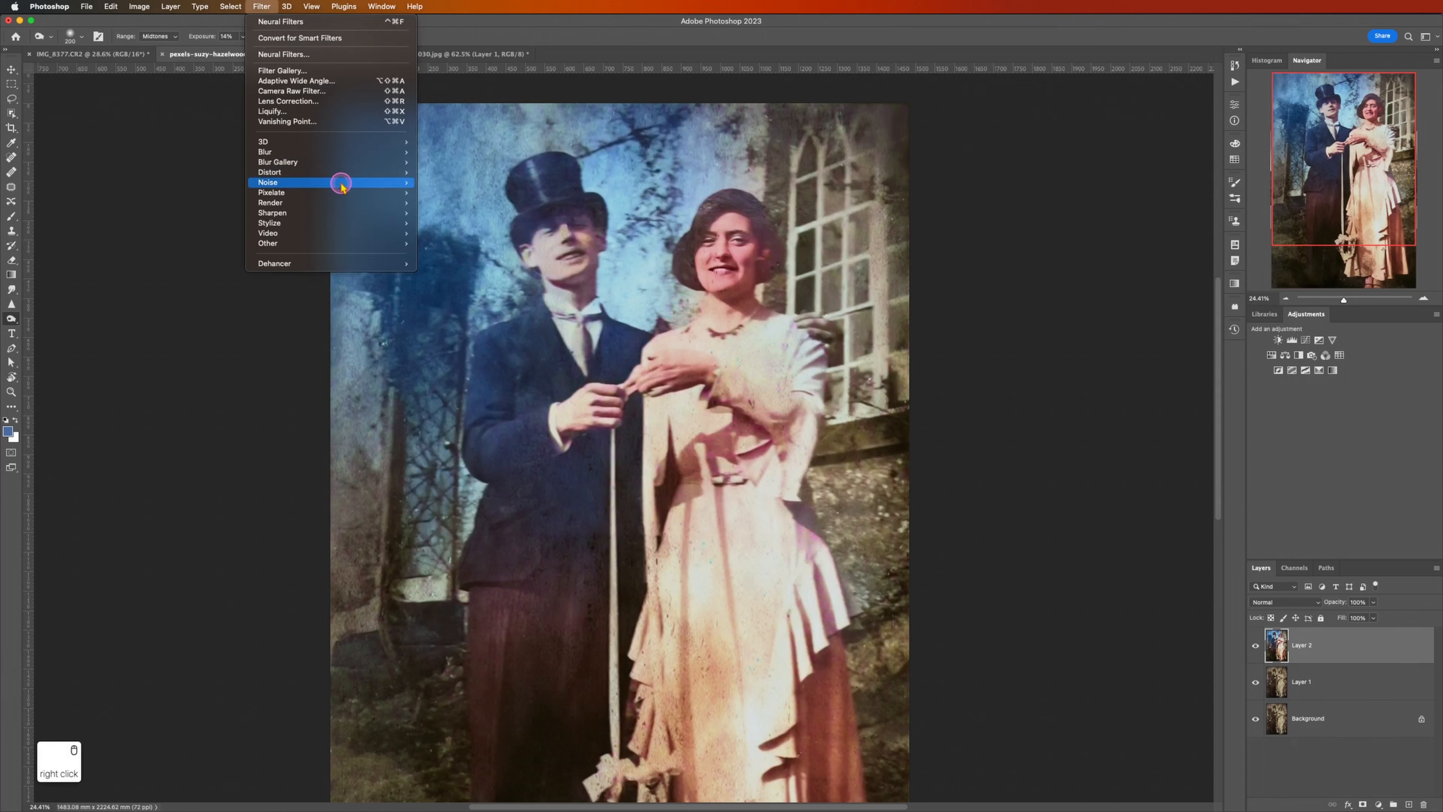
mouse_move(374, 263)
click(448, 265)
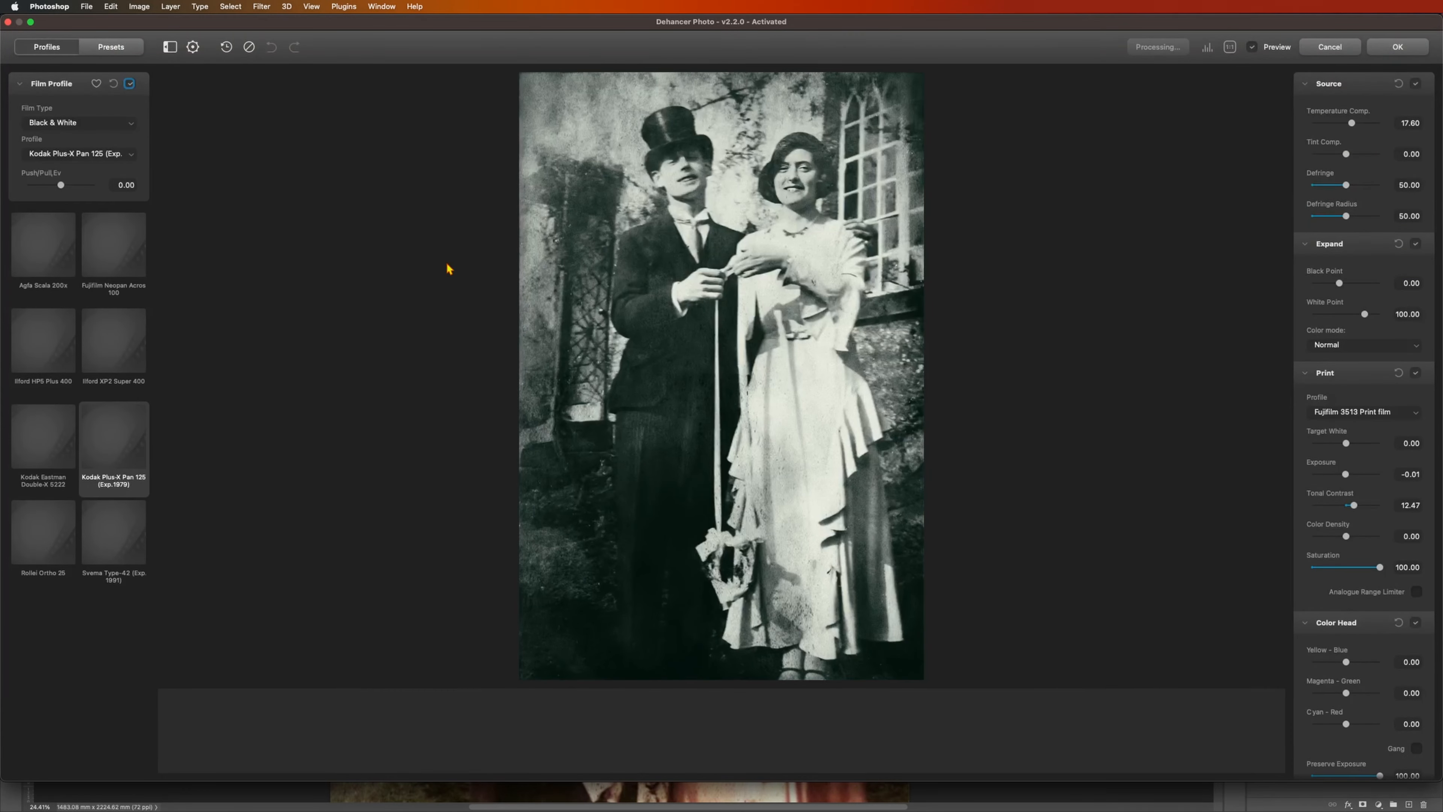
click(86, 123)
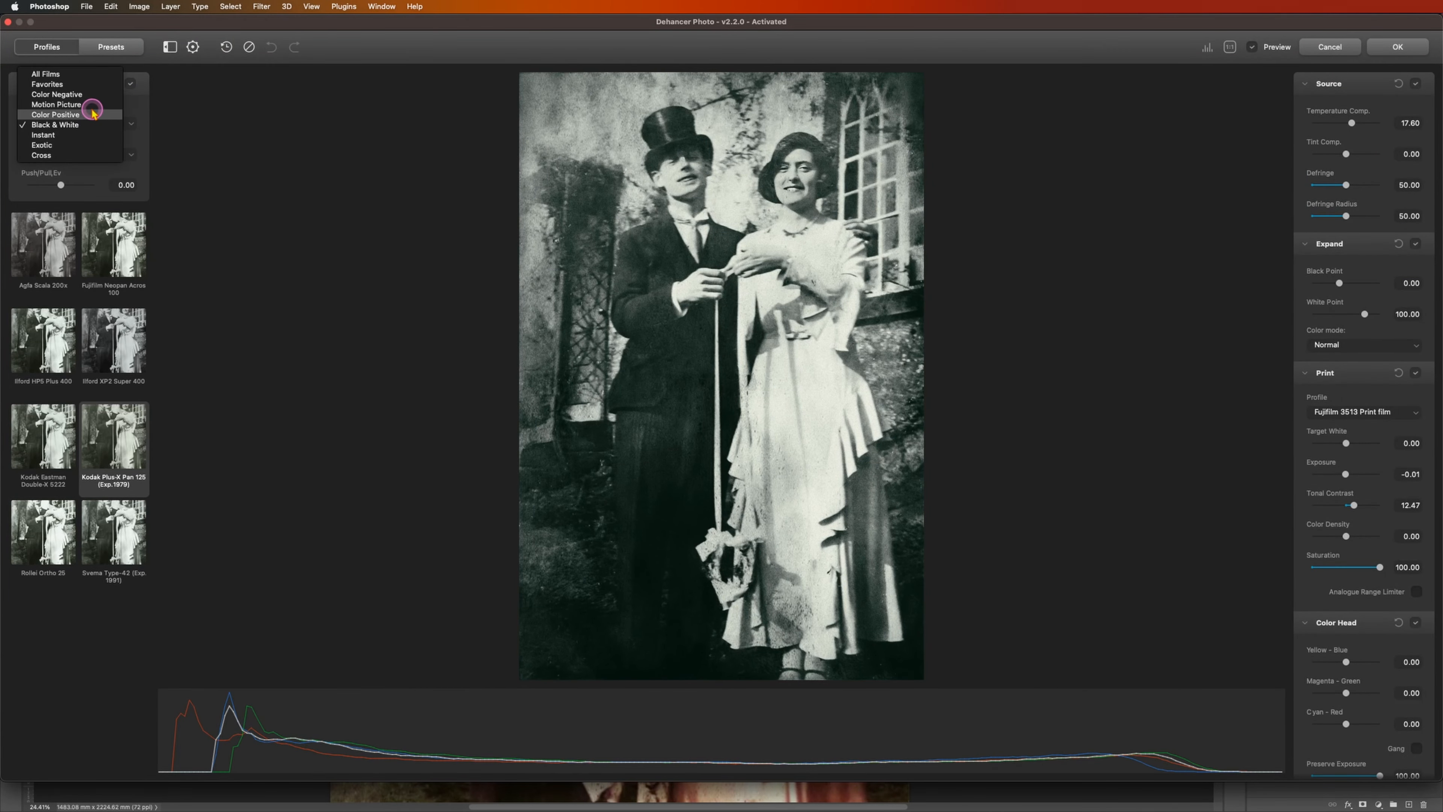
click(93, 113)
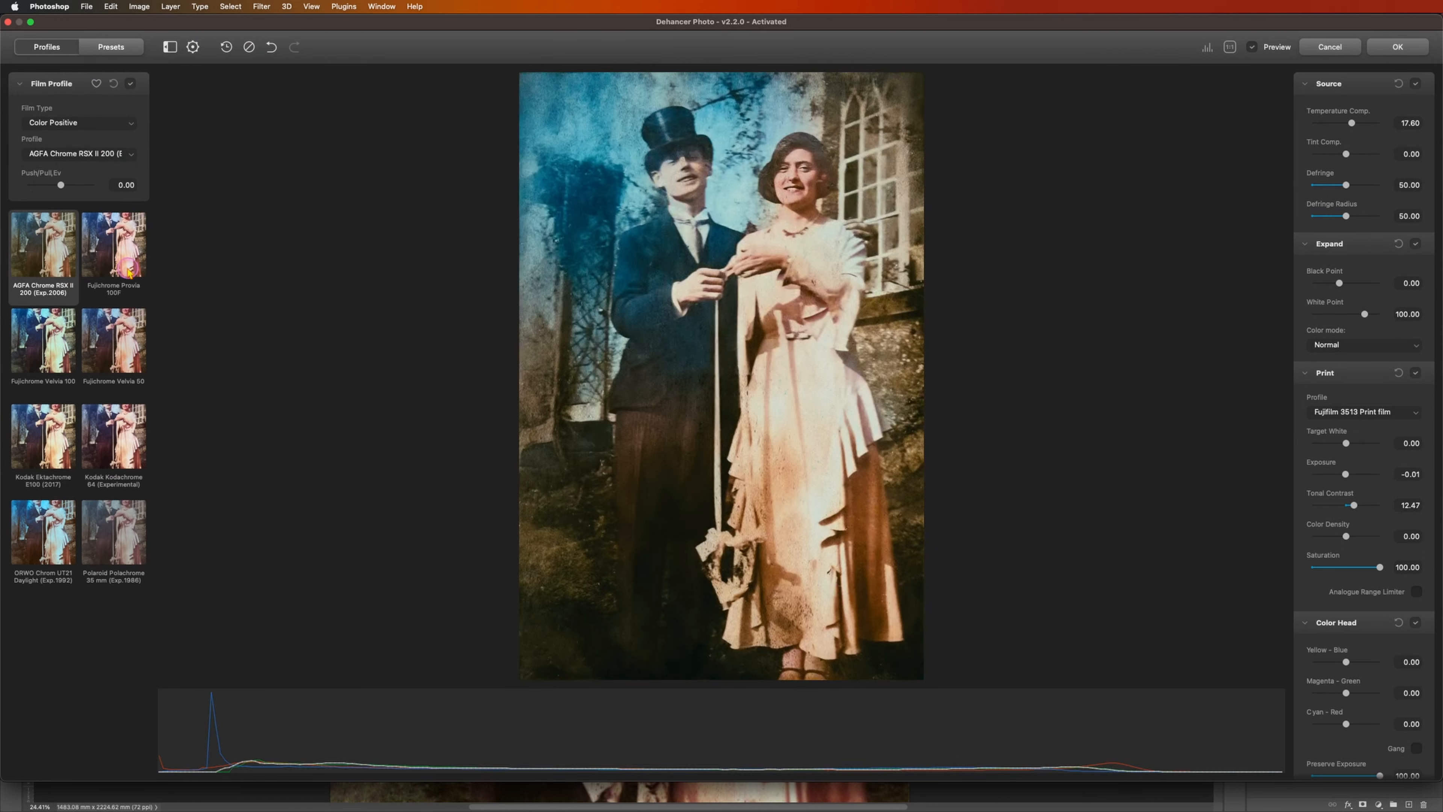
click(119, 246)
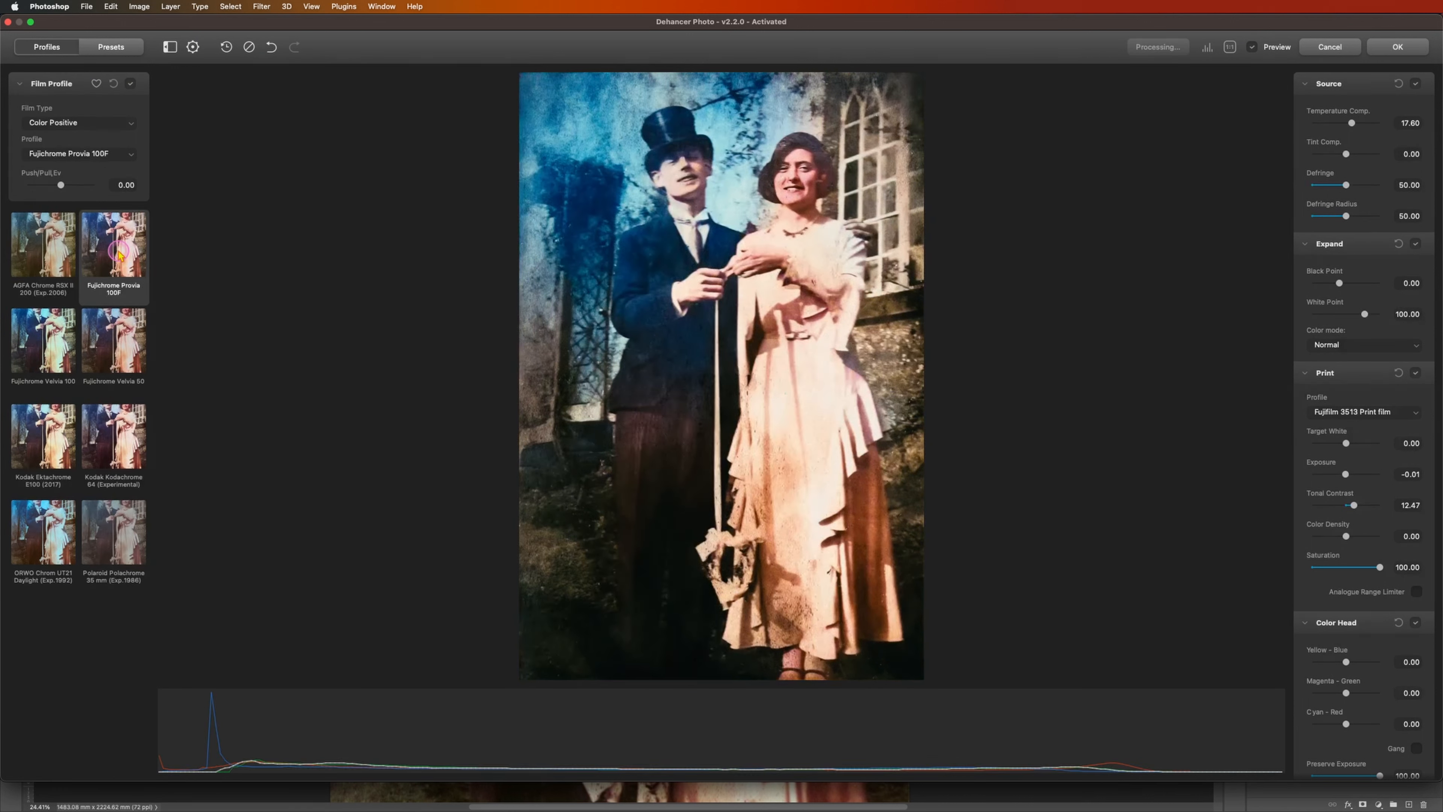
click(95, 350)
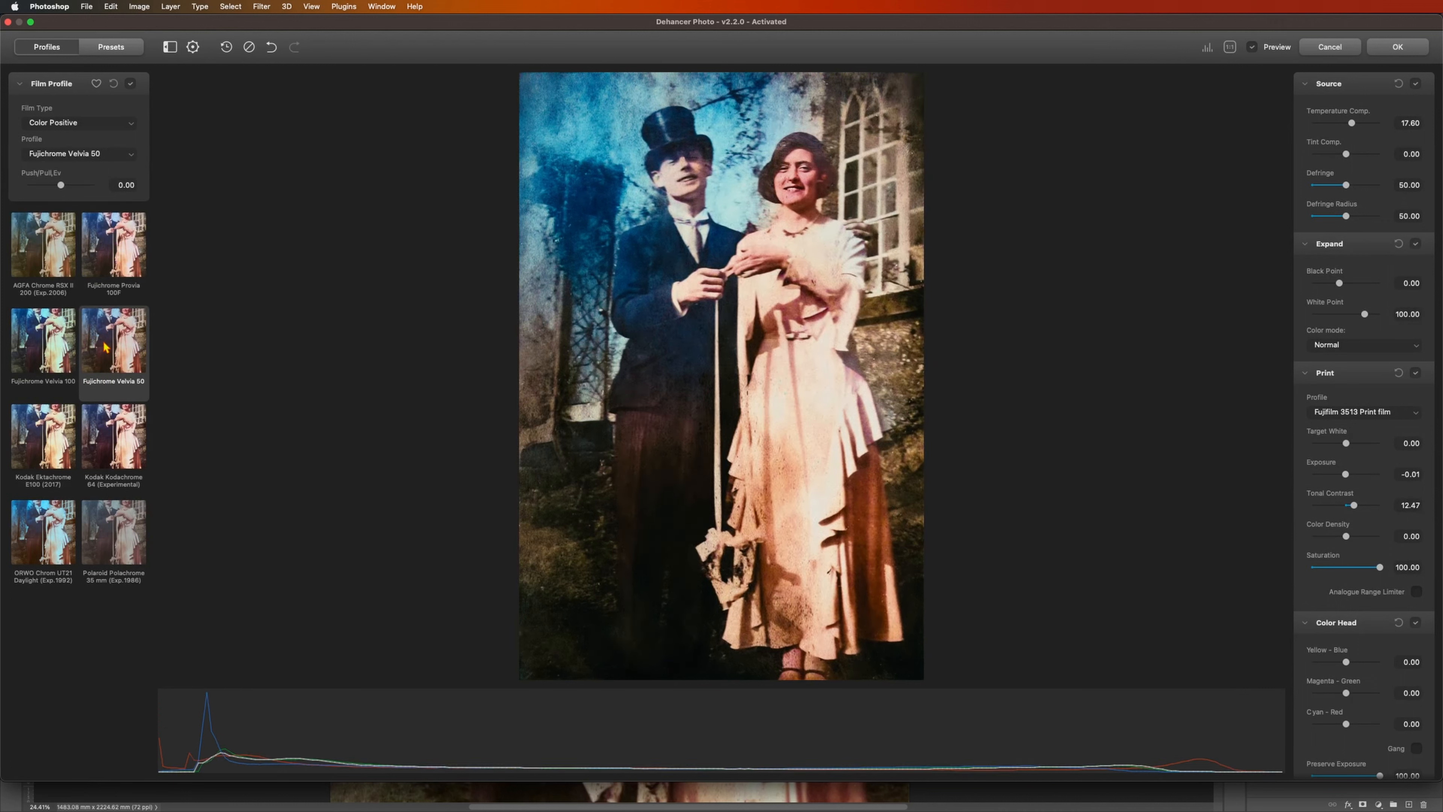
Step: Apply the Kodak Kodachrome 64 (Experimental) film profile to the couple photo and set the film grain size to 2.80
click(122, 446)
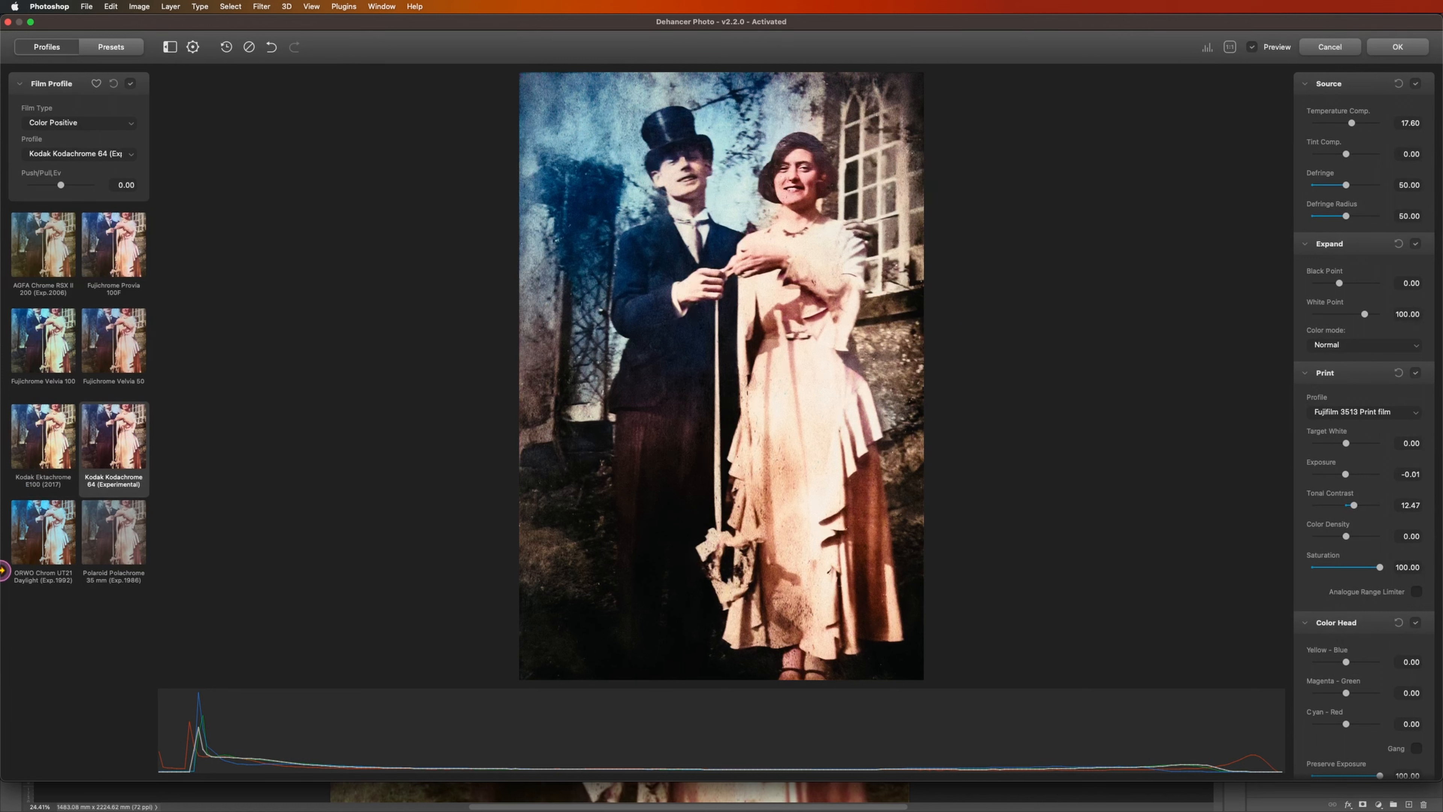
scroll(1370, 605, down, 2)
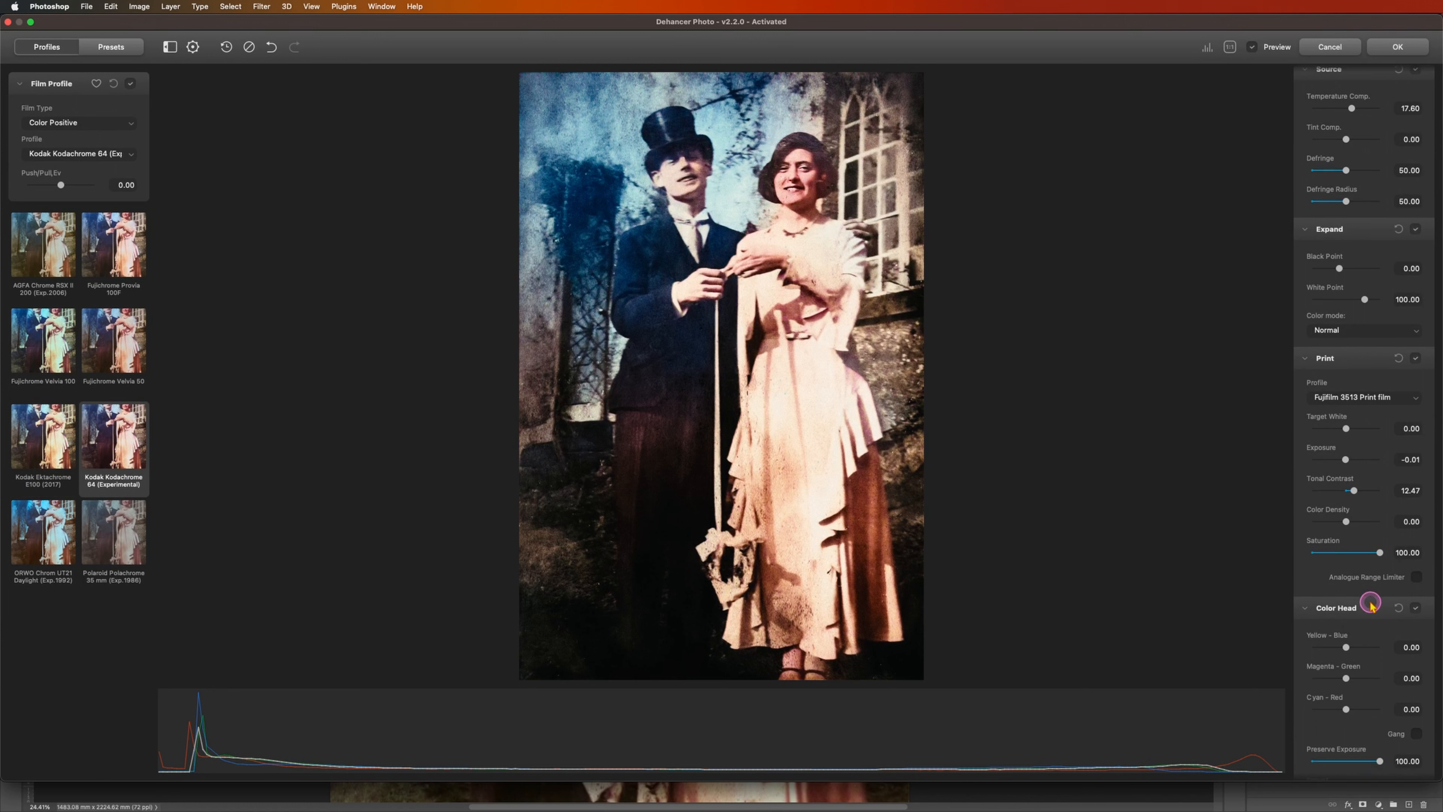
scroll(1370, 605, up, 2)
scroll(1370, 606, down, 5)
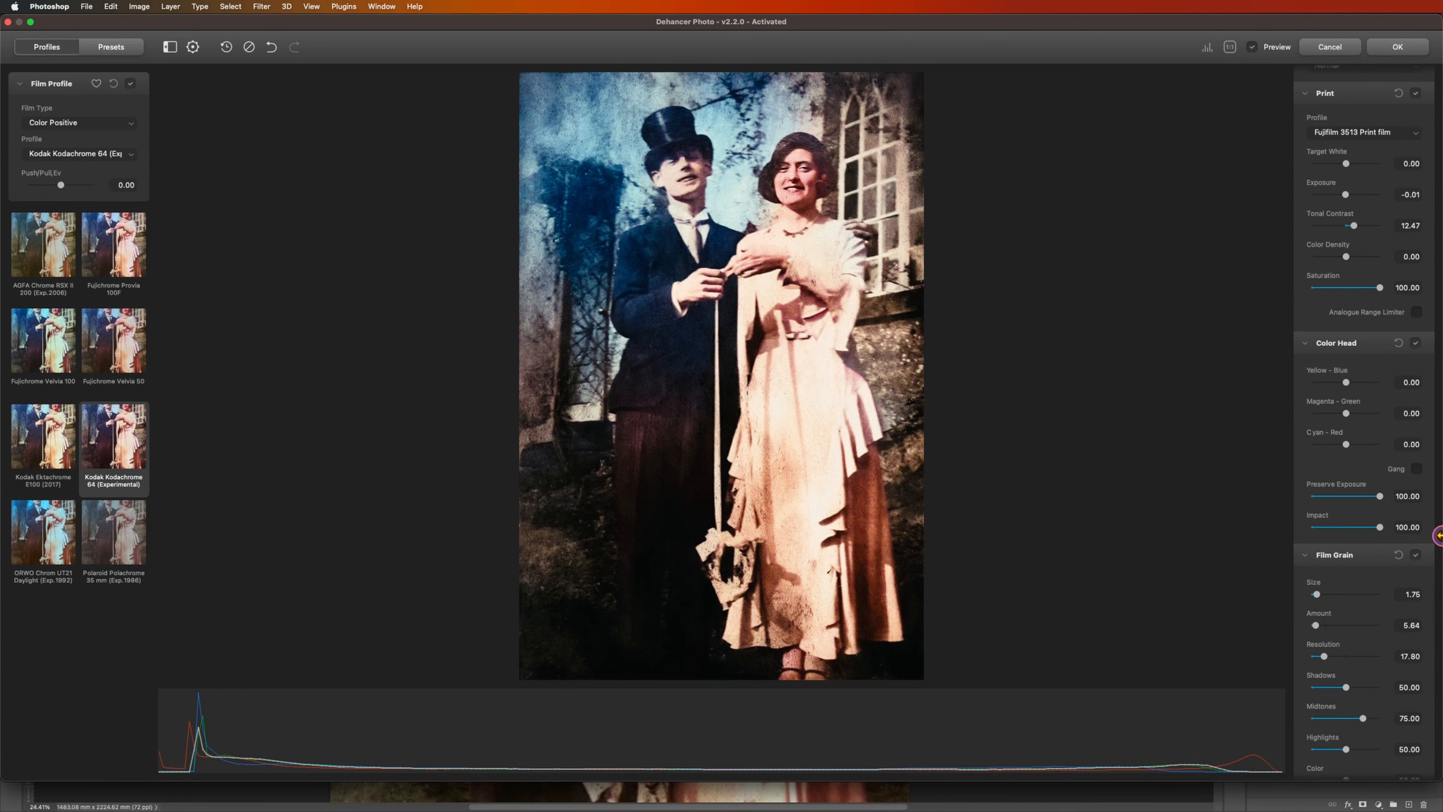
scroll(1385, 601, down, 1)
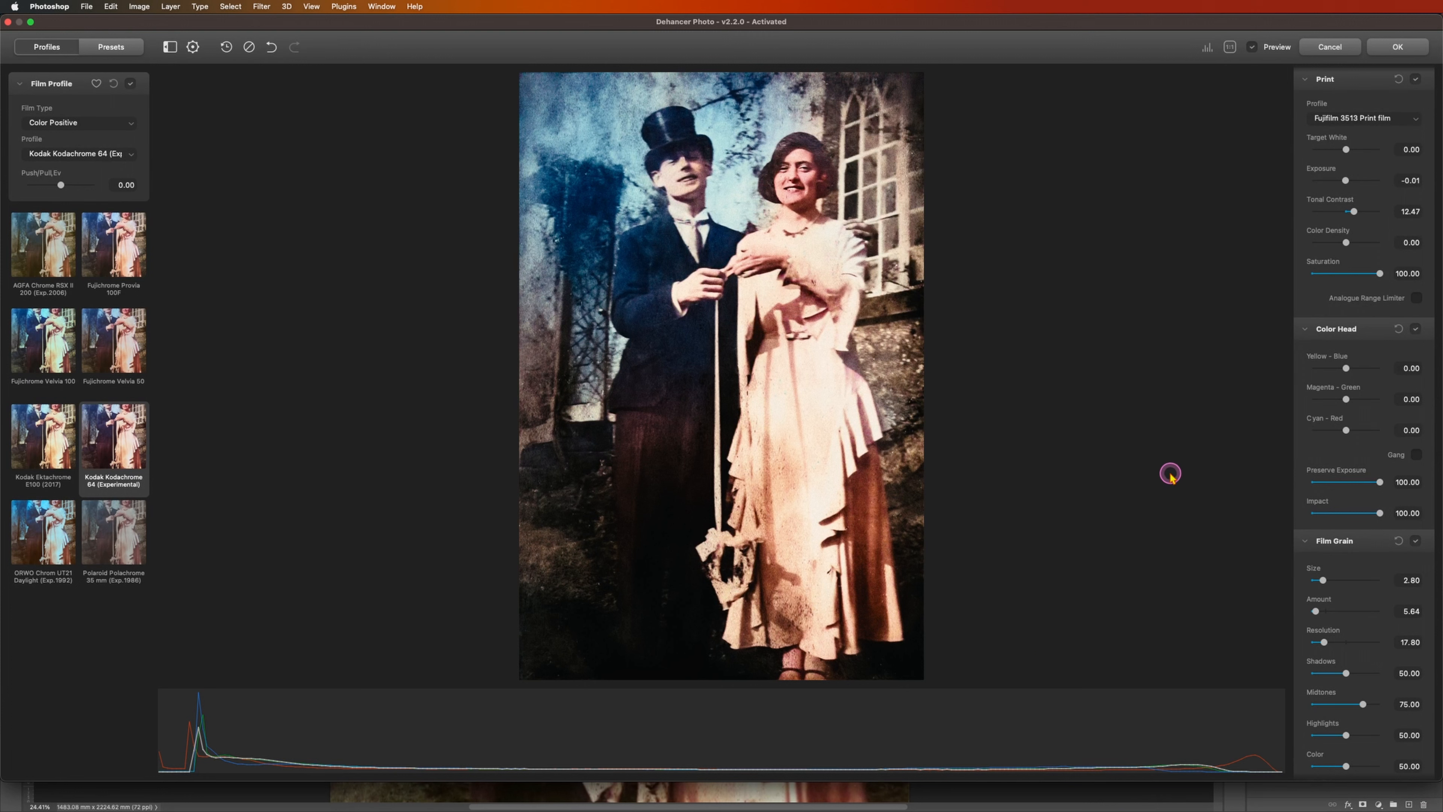
Step: Toggle the Halation effect to compare the look, and apply the Dehancer film treatment to the couple photo
scroll(1350, 503, down, 5)
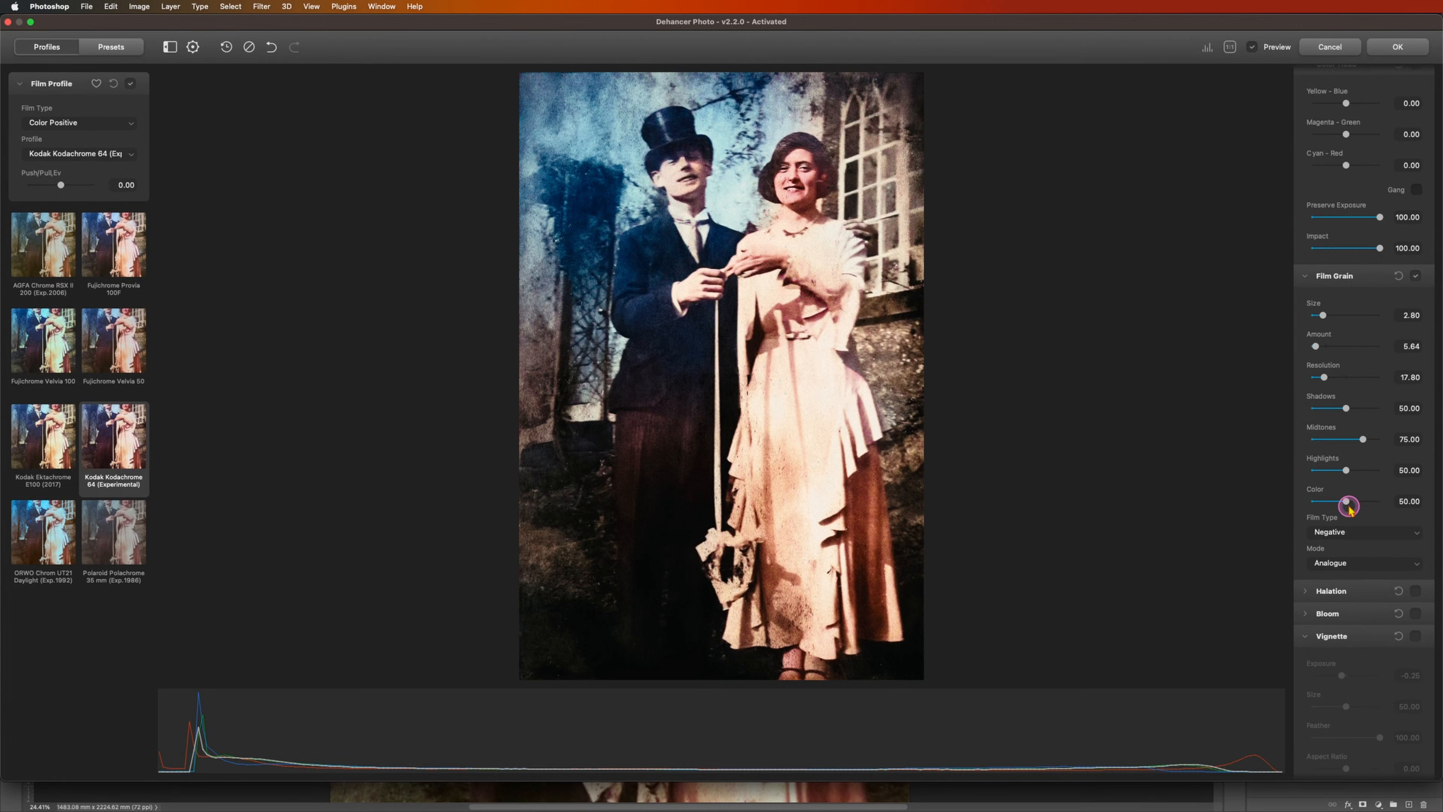
click(1417, 592)
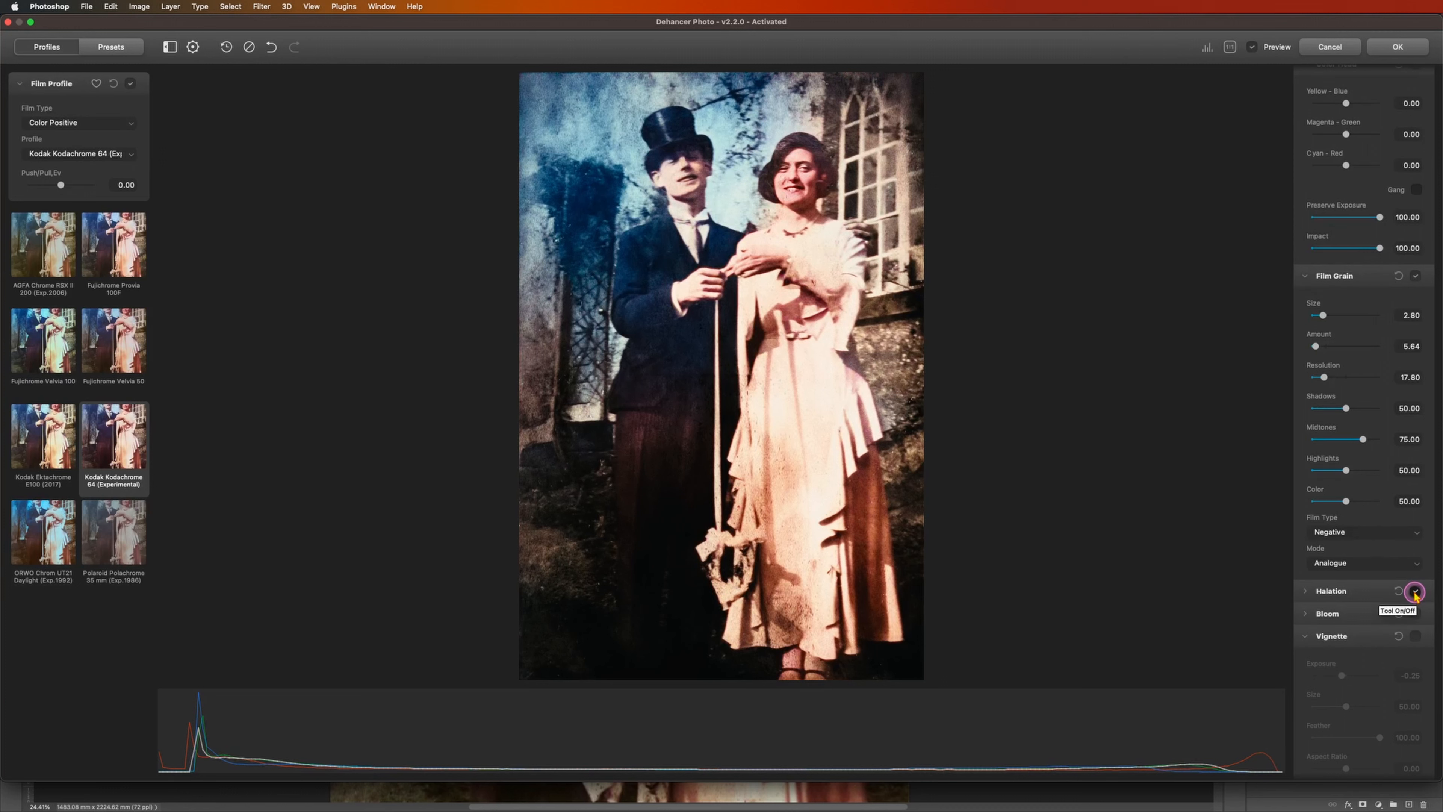
click(1415, 591)
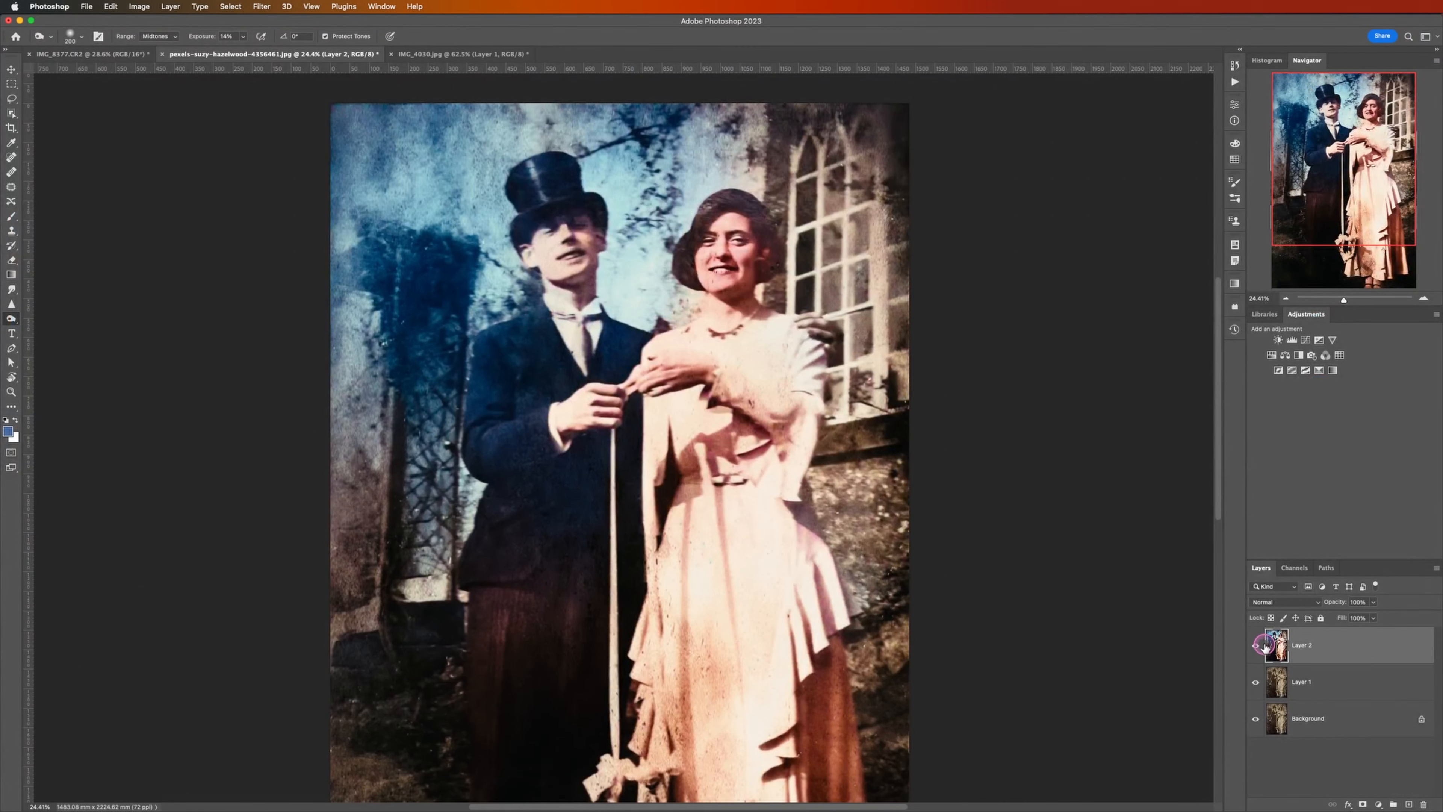
scroll(671, 392, down, 10)
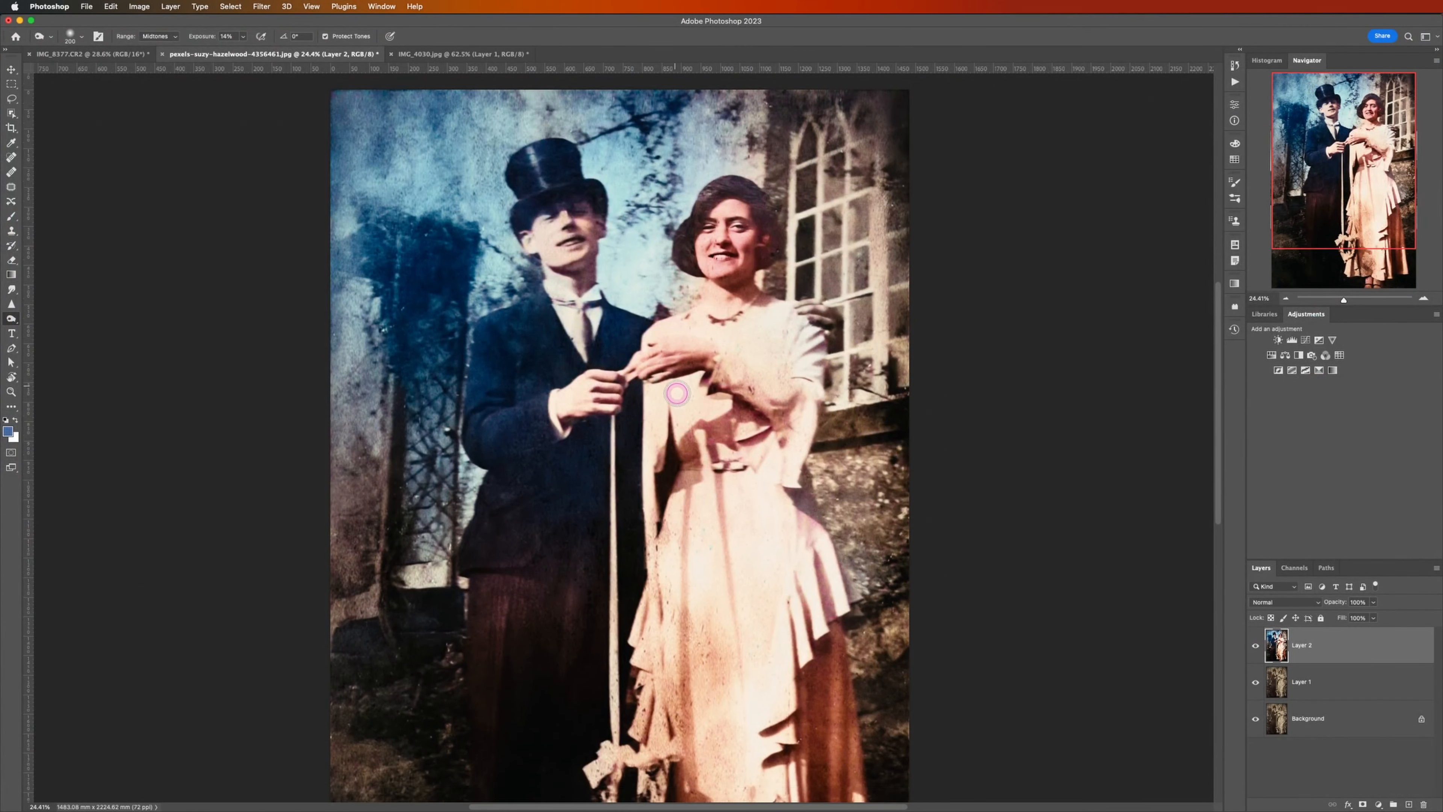
scroll(678, 411, up, 12)
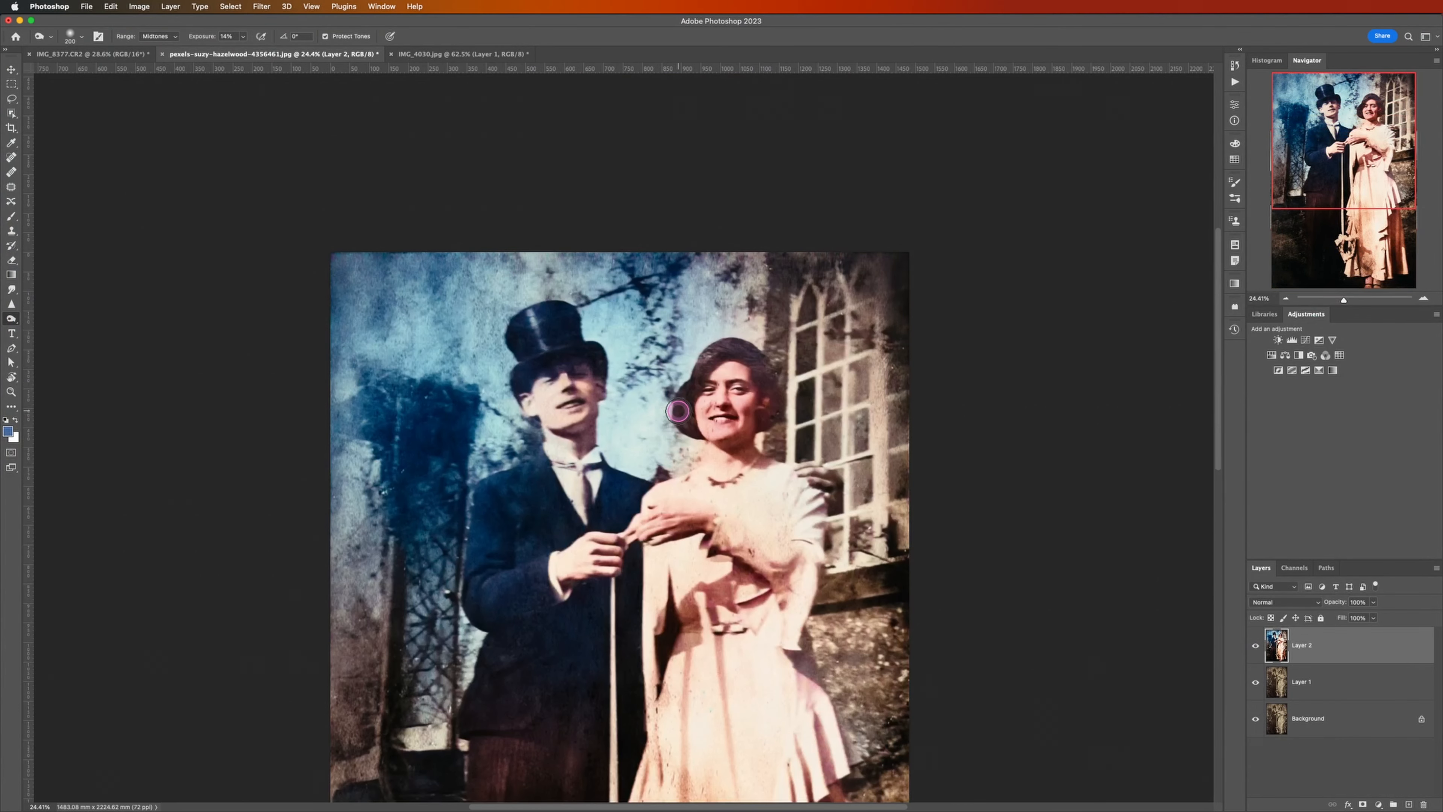
scroll(680, 413, down, 2)
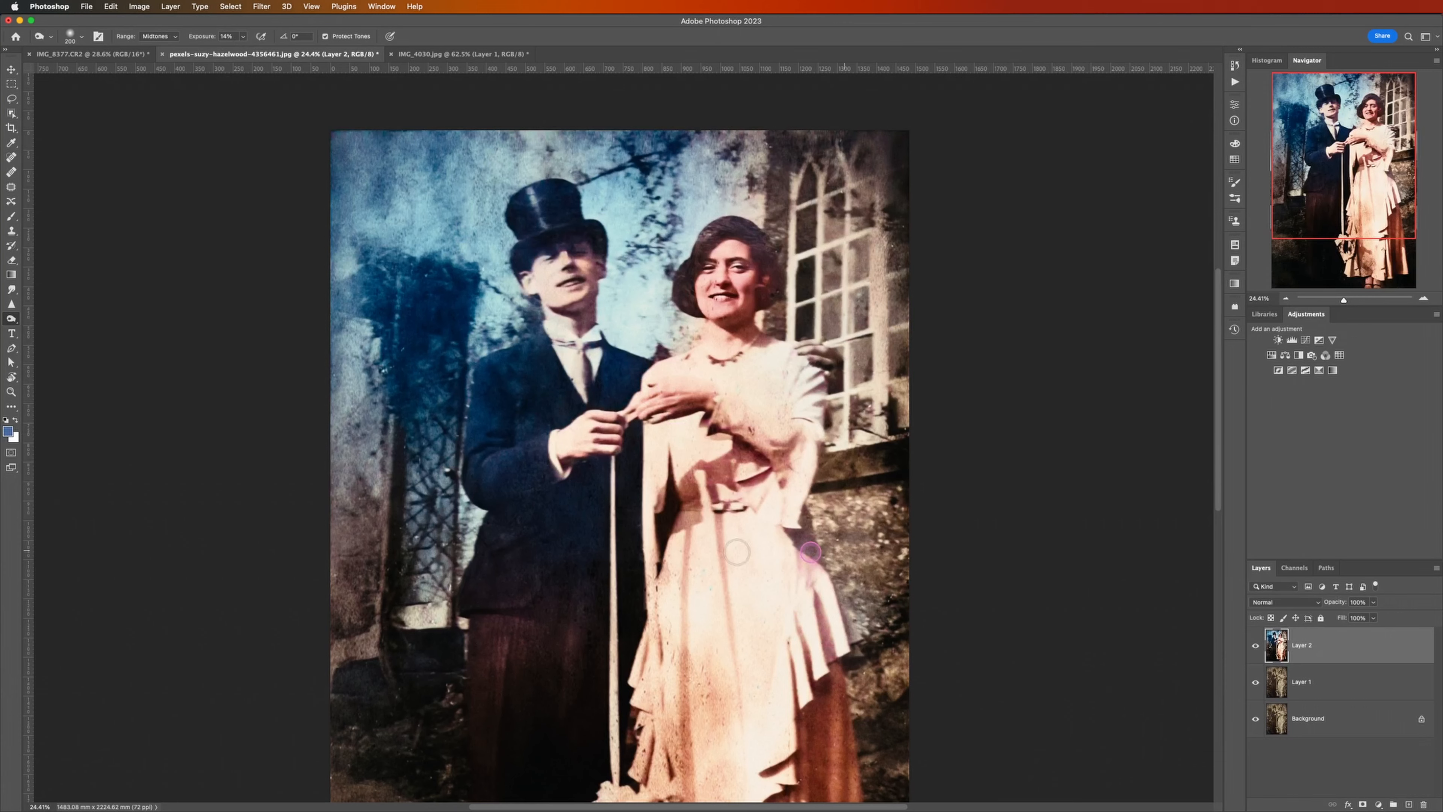
Step: Switch to the scanned negative IMG_8377.CR2, duplicate its Background layer and invert the copy into a positive
click(114, 54)
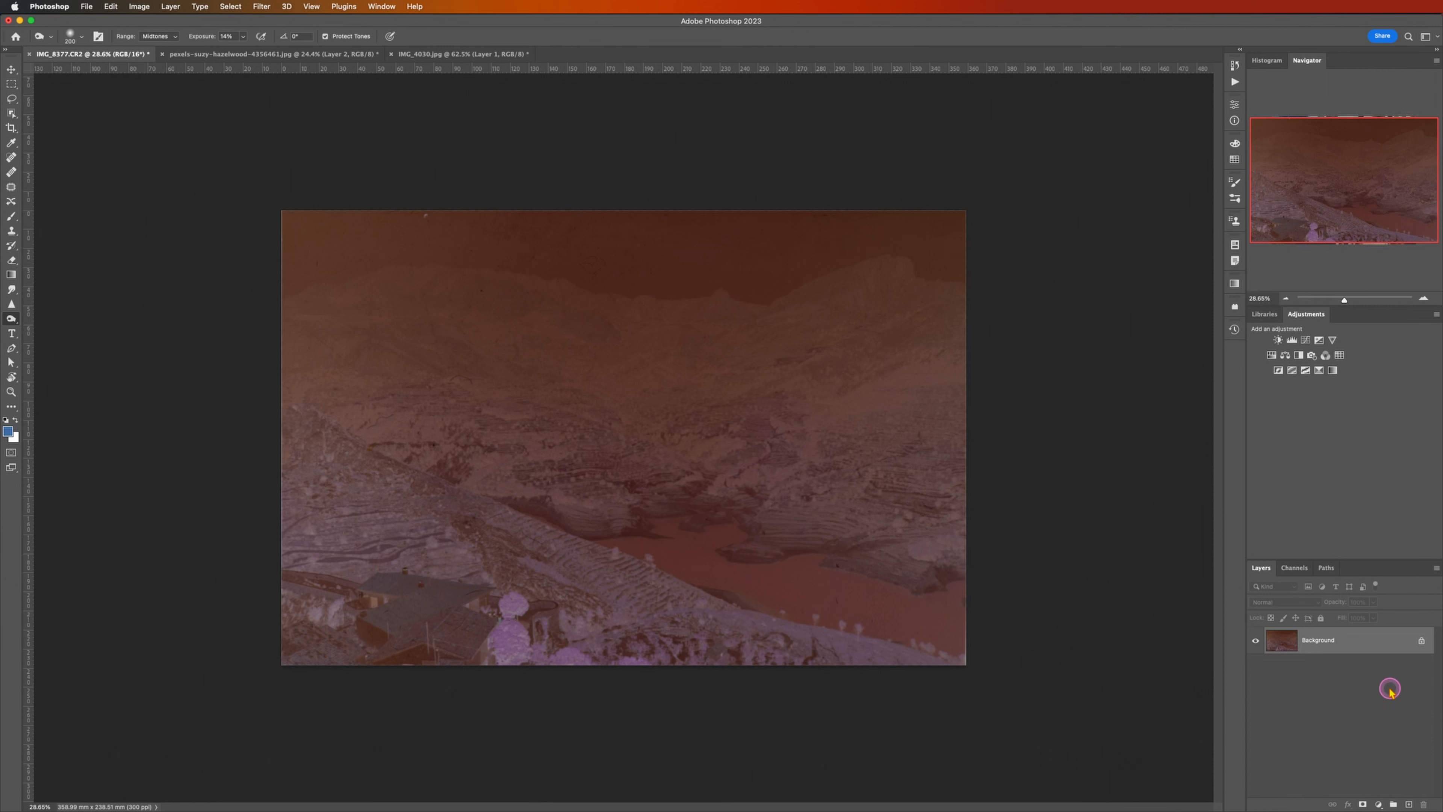
key(super+j)
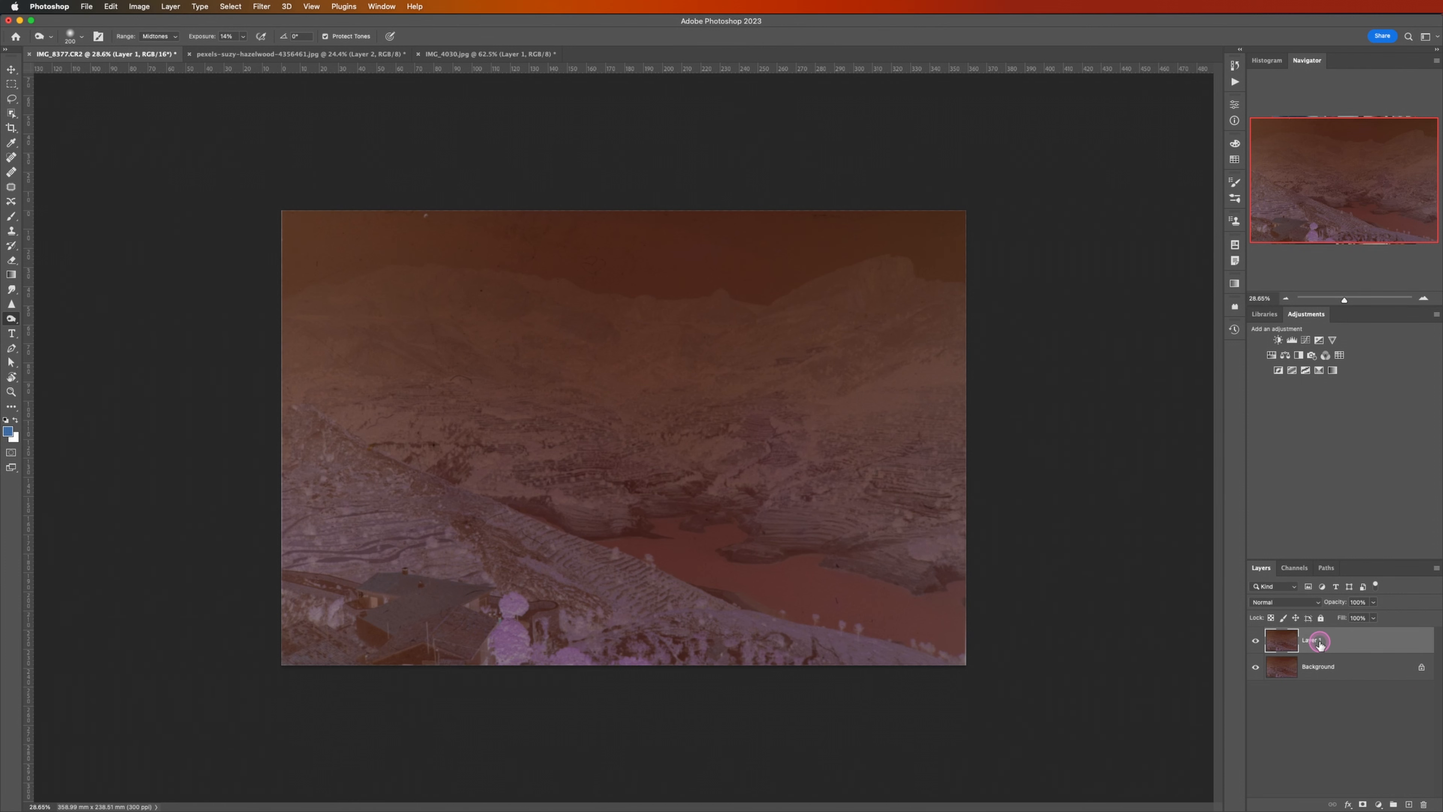
key(super+i)
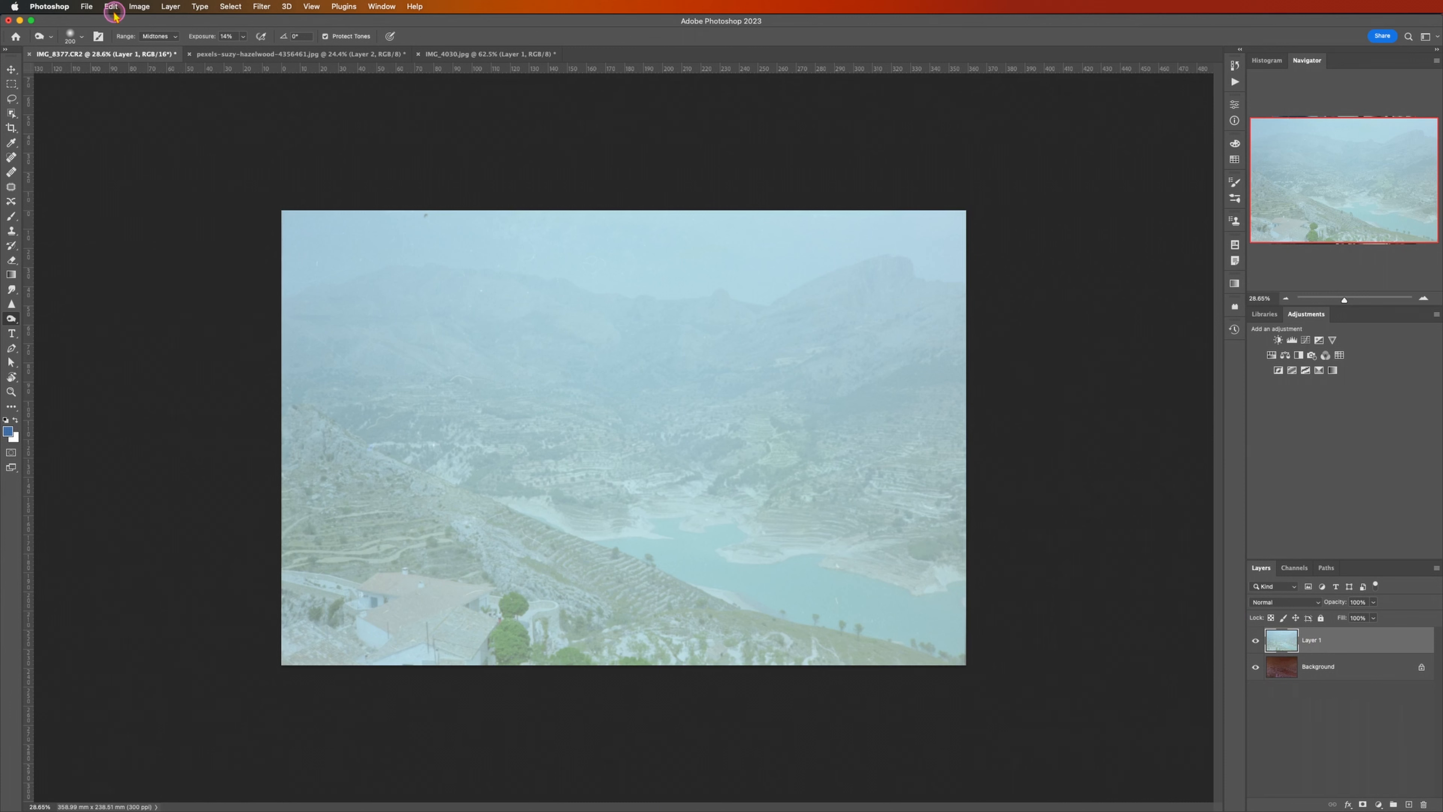
Step: Open Curves on the inverted layer and set the Red channel's white point input to 195 and black point input to 122
right_click(133, 7)
mouse_move(171, 37)
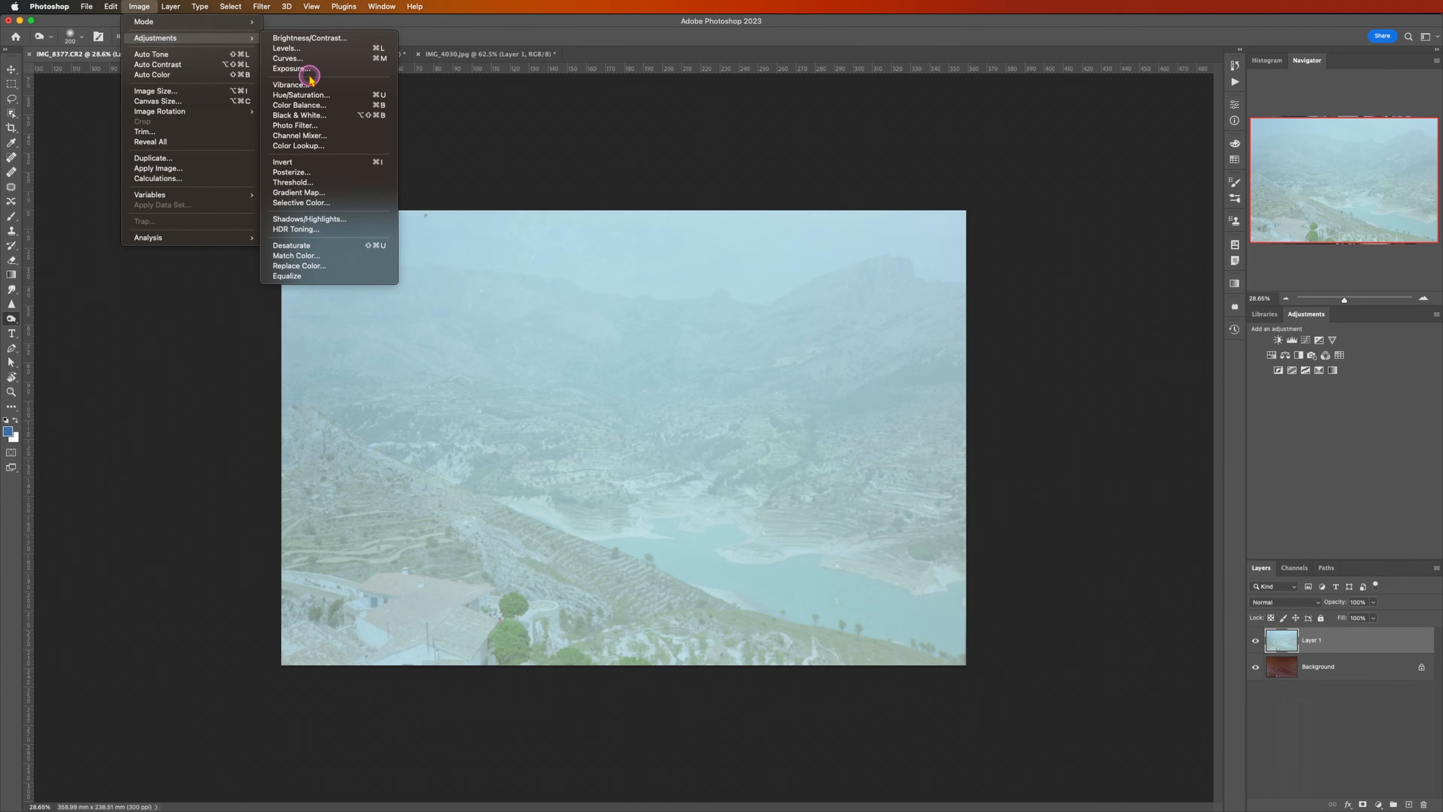
click(319, 59)
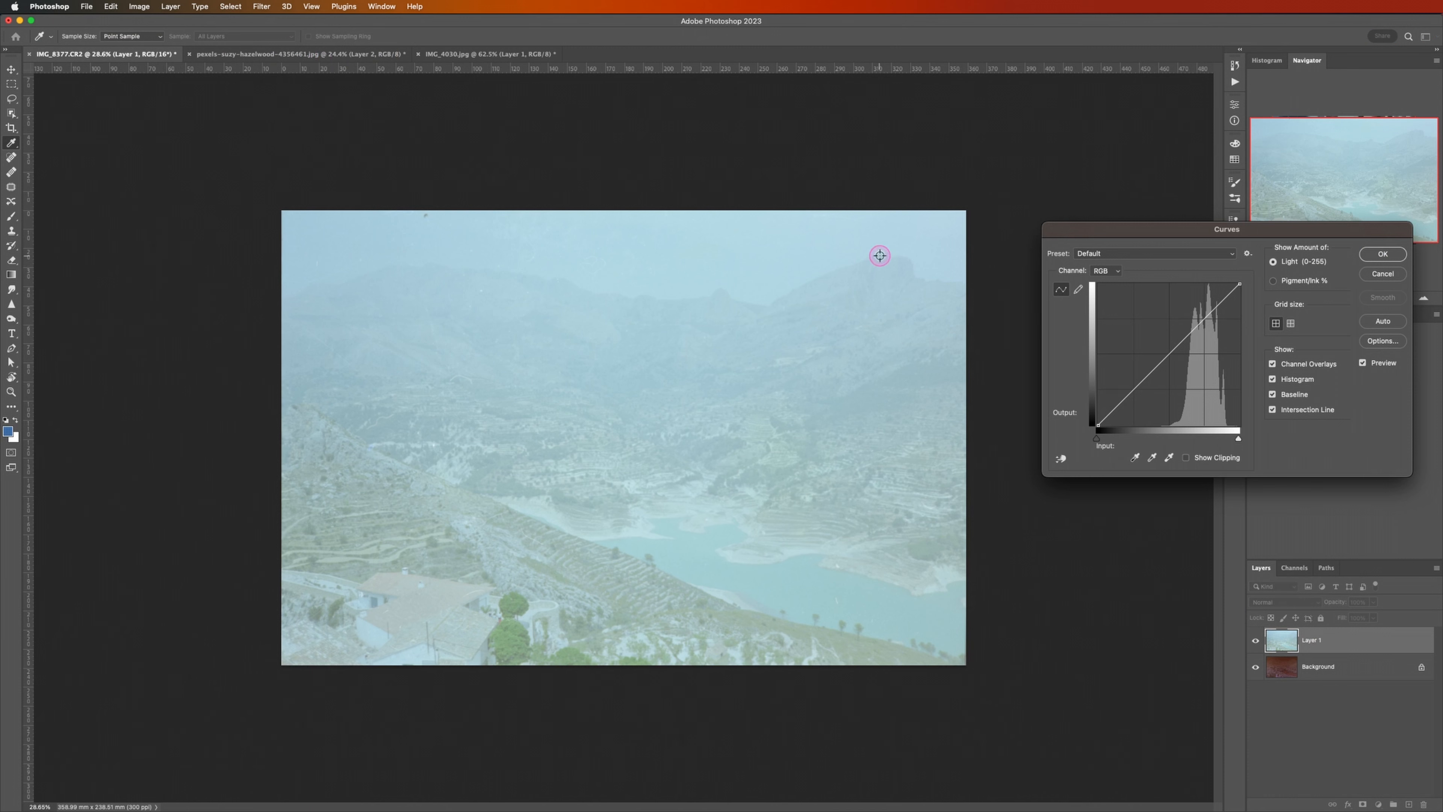
click(1112, 273)
click(1114, 284)
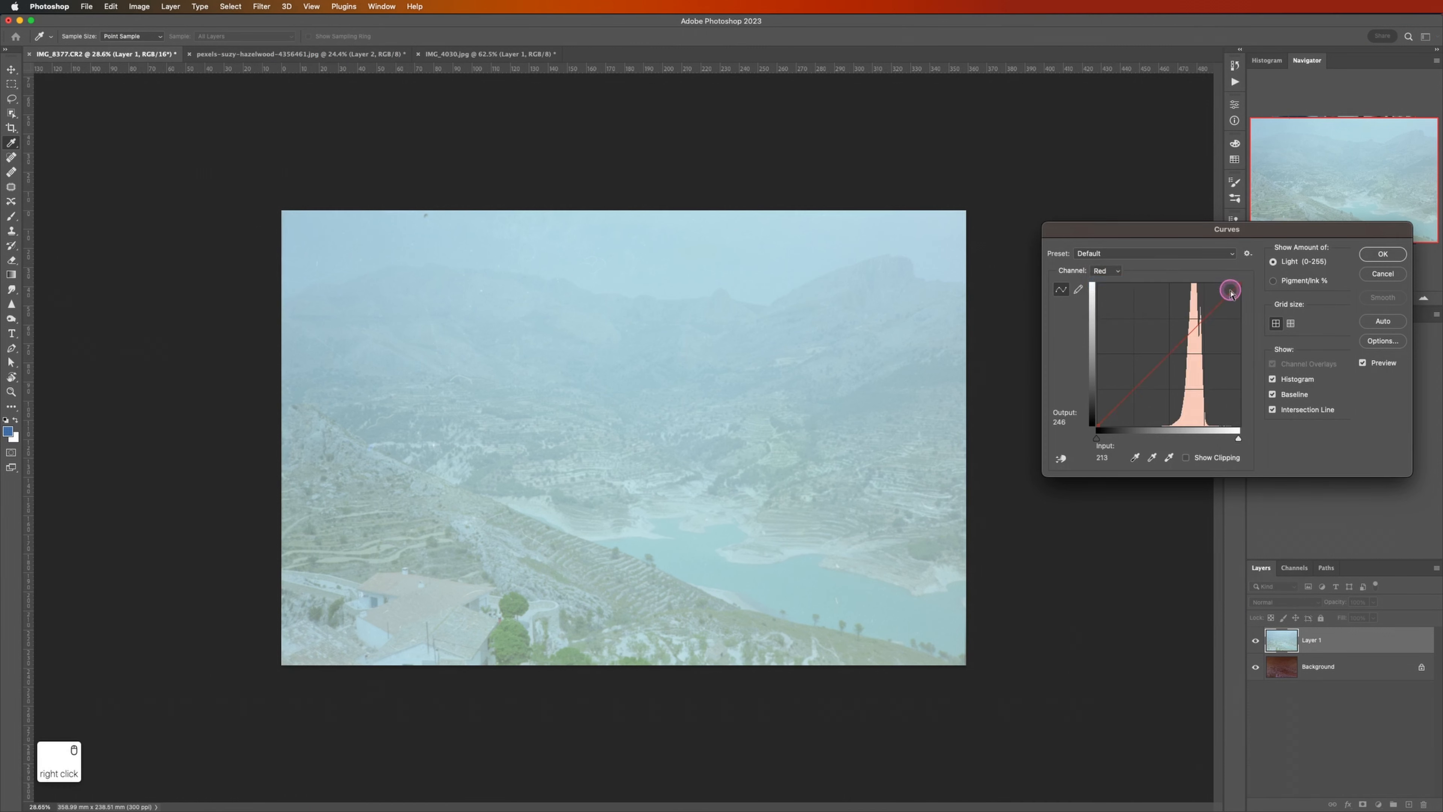
drag(1231, 290, 1205, 284)
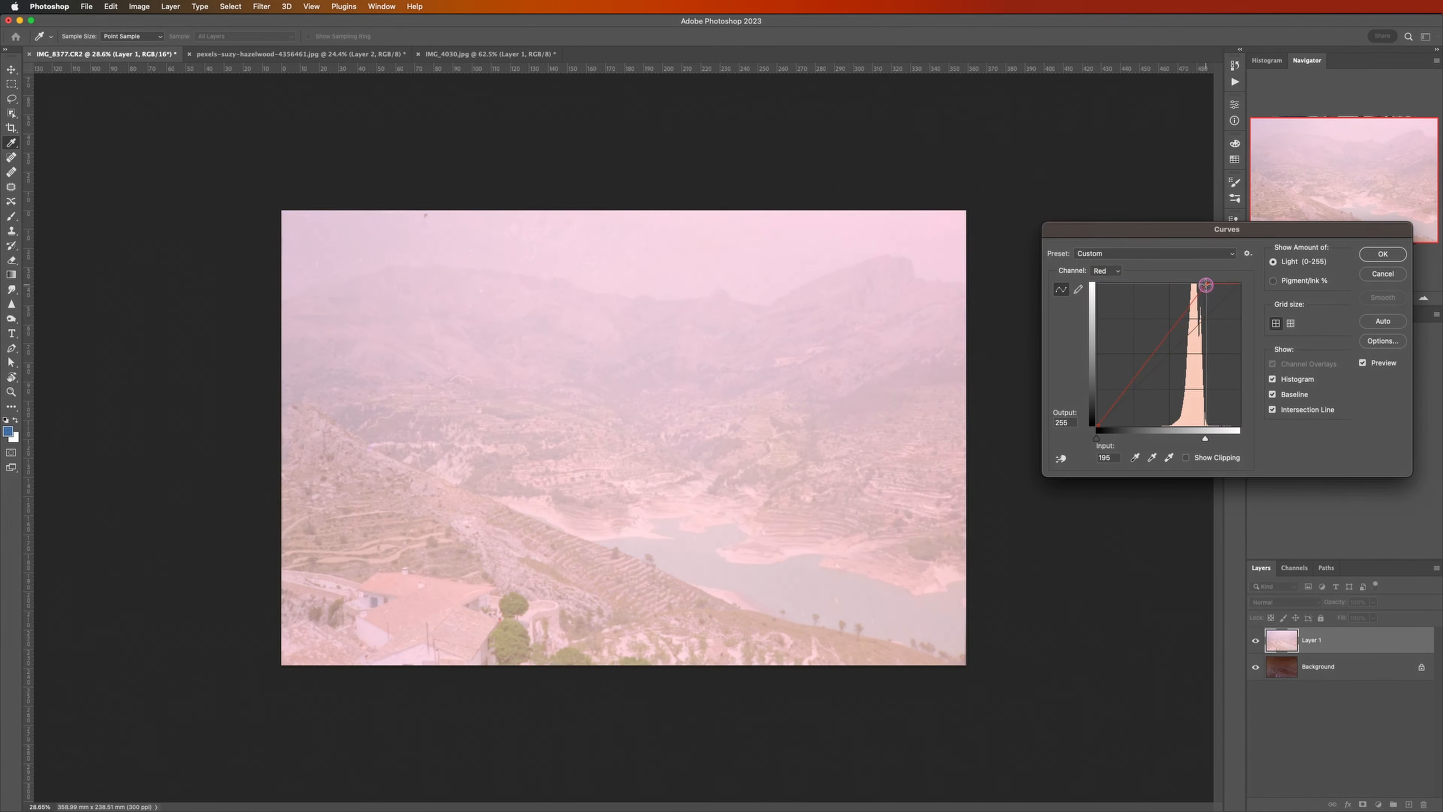
drag(1097, 425, 1165, 425)
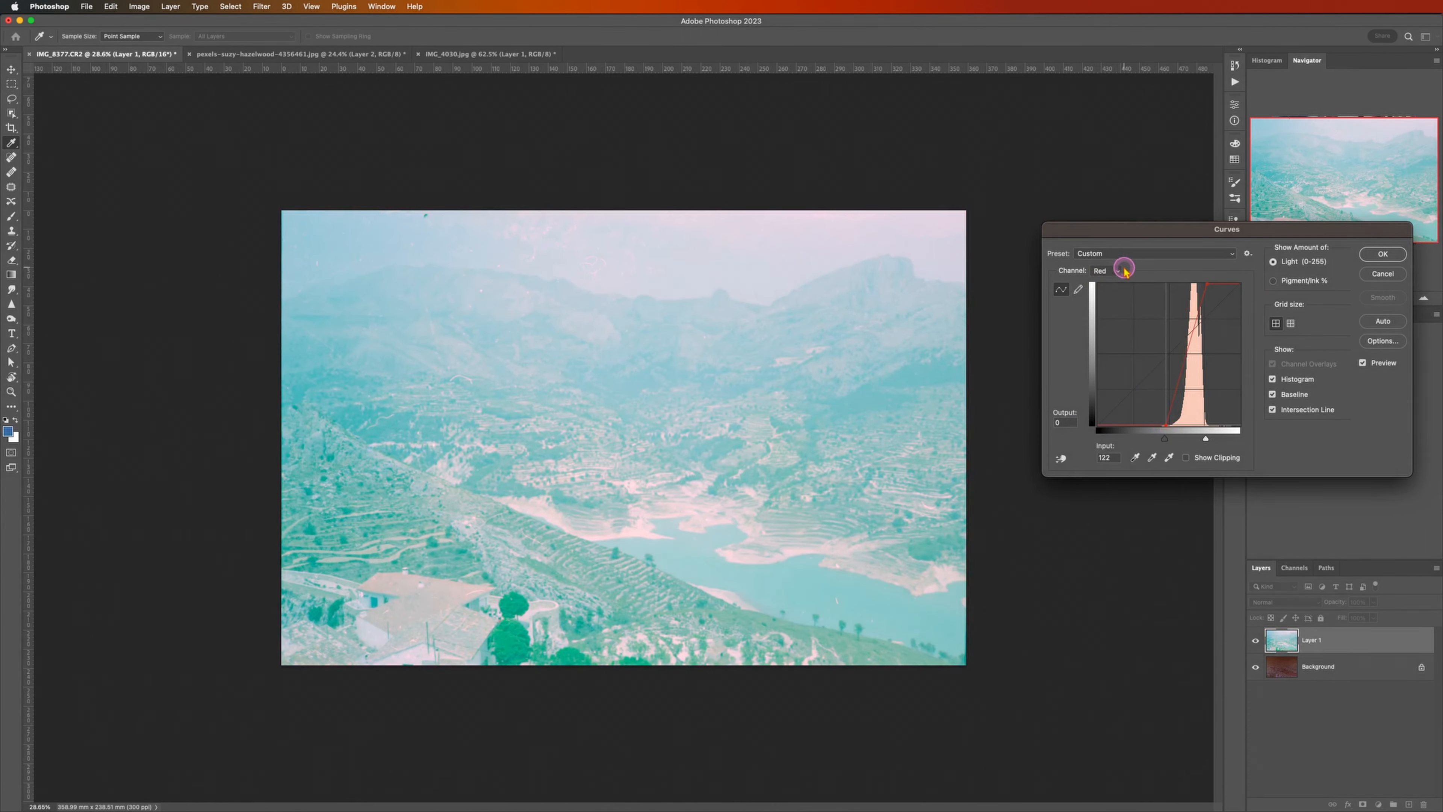
Step: Set the Green channel's curve white point input to 219 and its black point input to 141
right_click(1113, 271)
click(1115, 282)
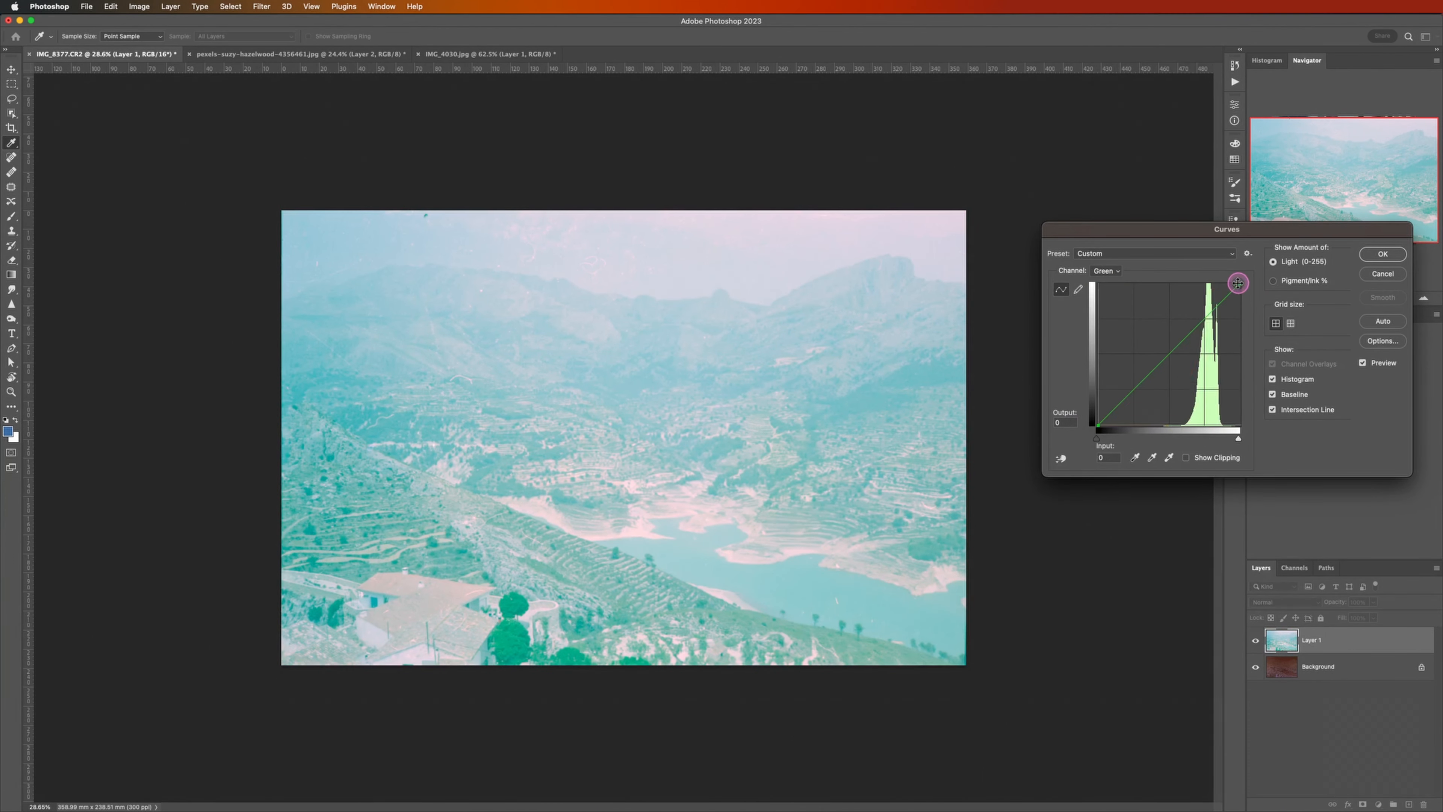
drag(1238, 283, 1218, 283)
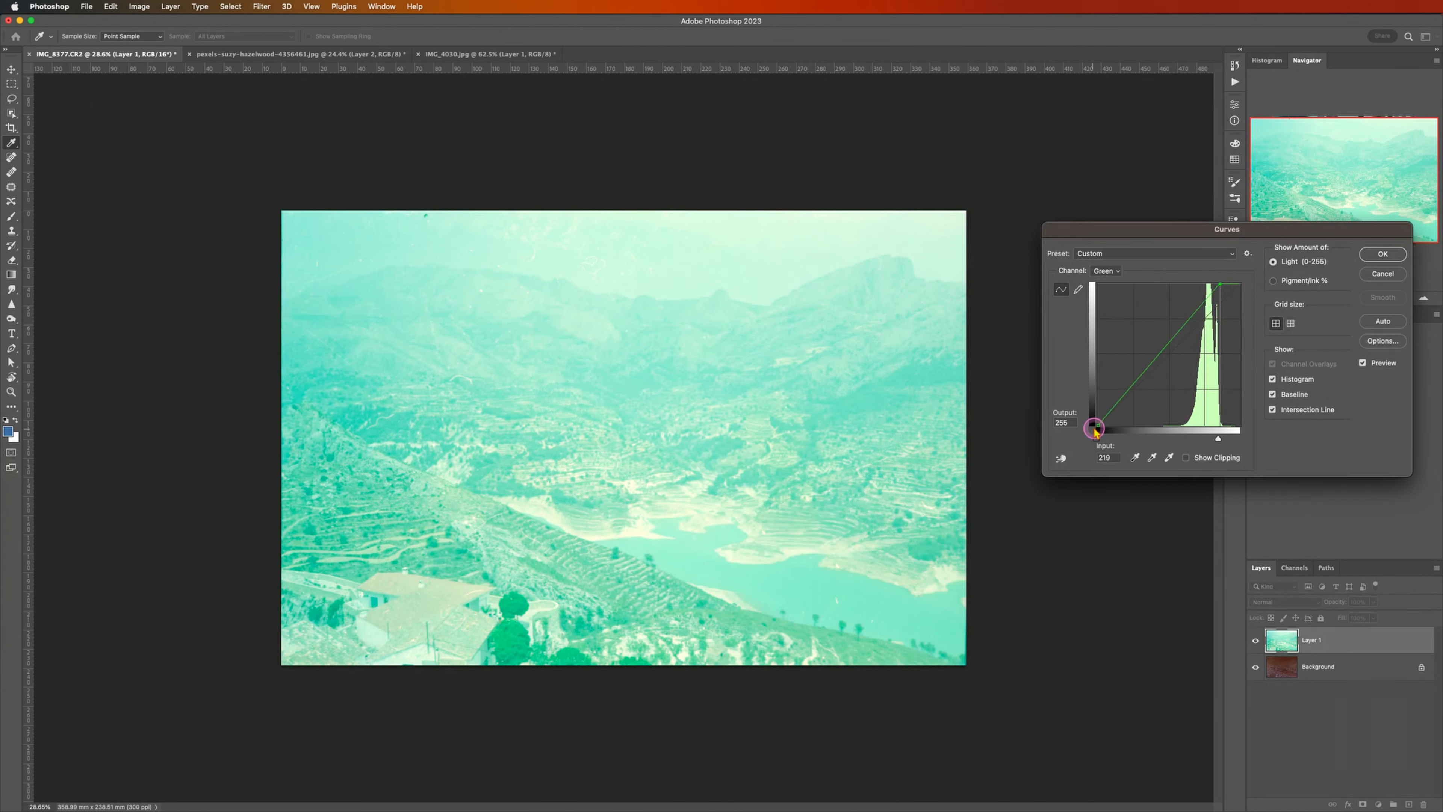
drag(1099, 425, 1176, 425)
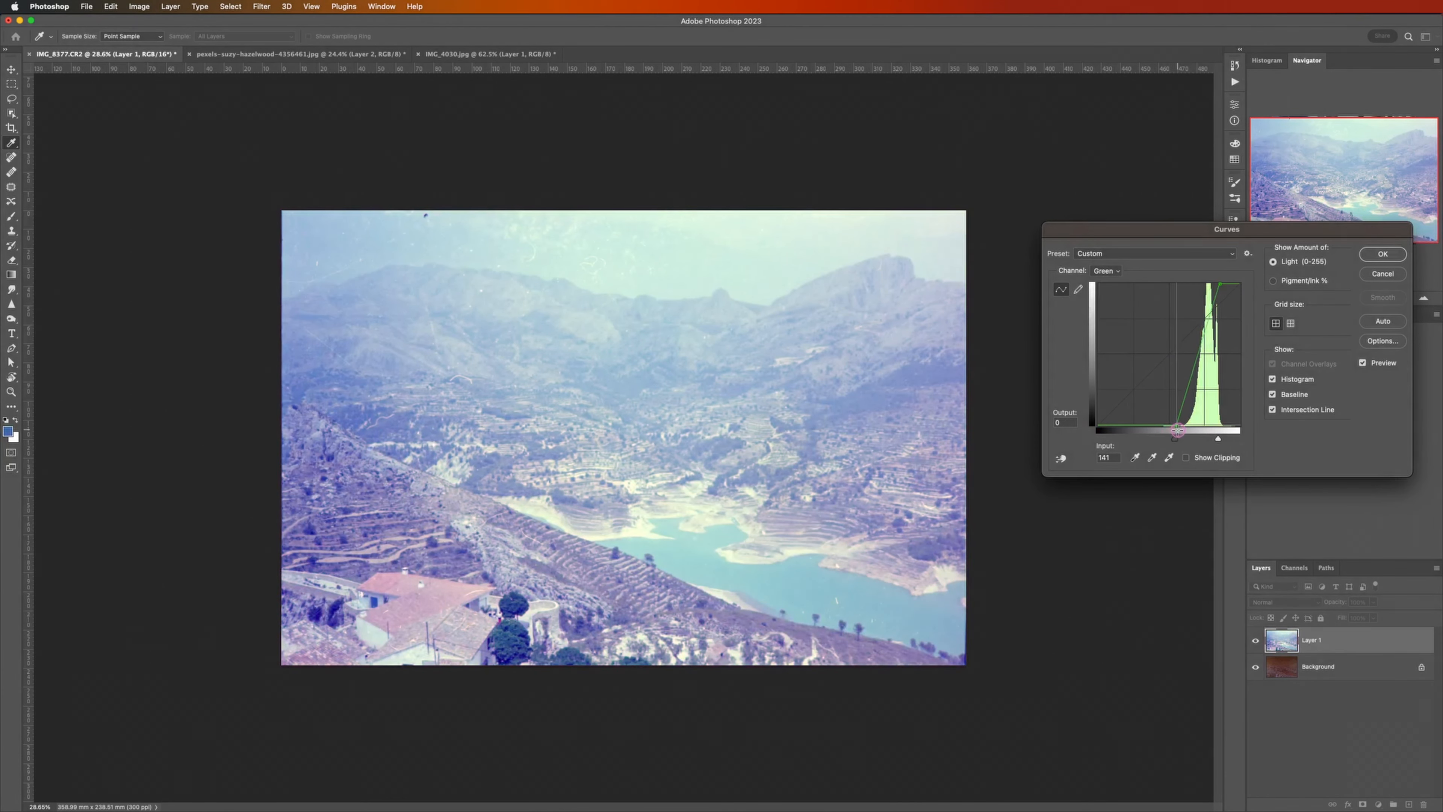
Step: Set the Blue channel's curve white point input to 234 and black point input to 134, and apply the Curves adjustment
click(1105, 271)
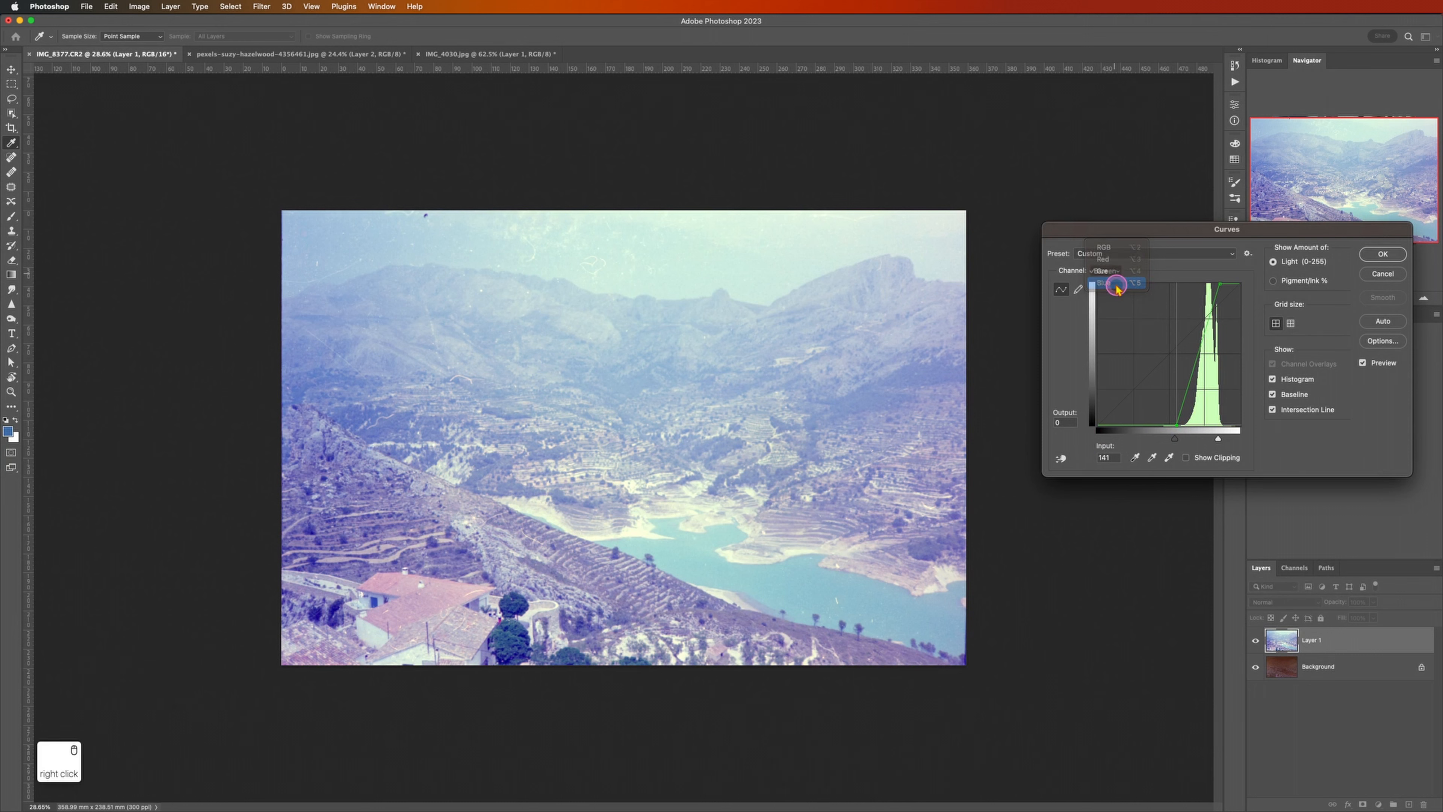
click(1114, 283)
drag(1238, 283, 1227, 284)
click(1095, 427)
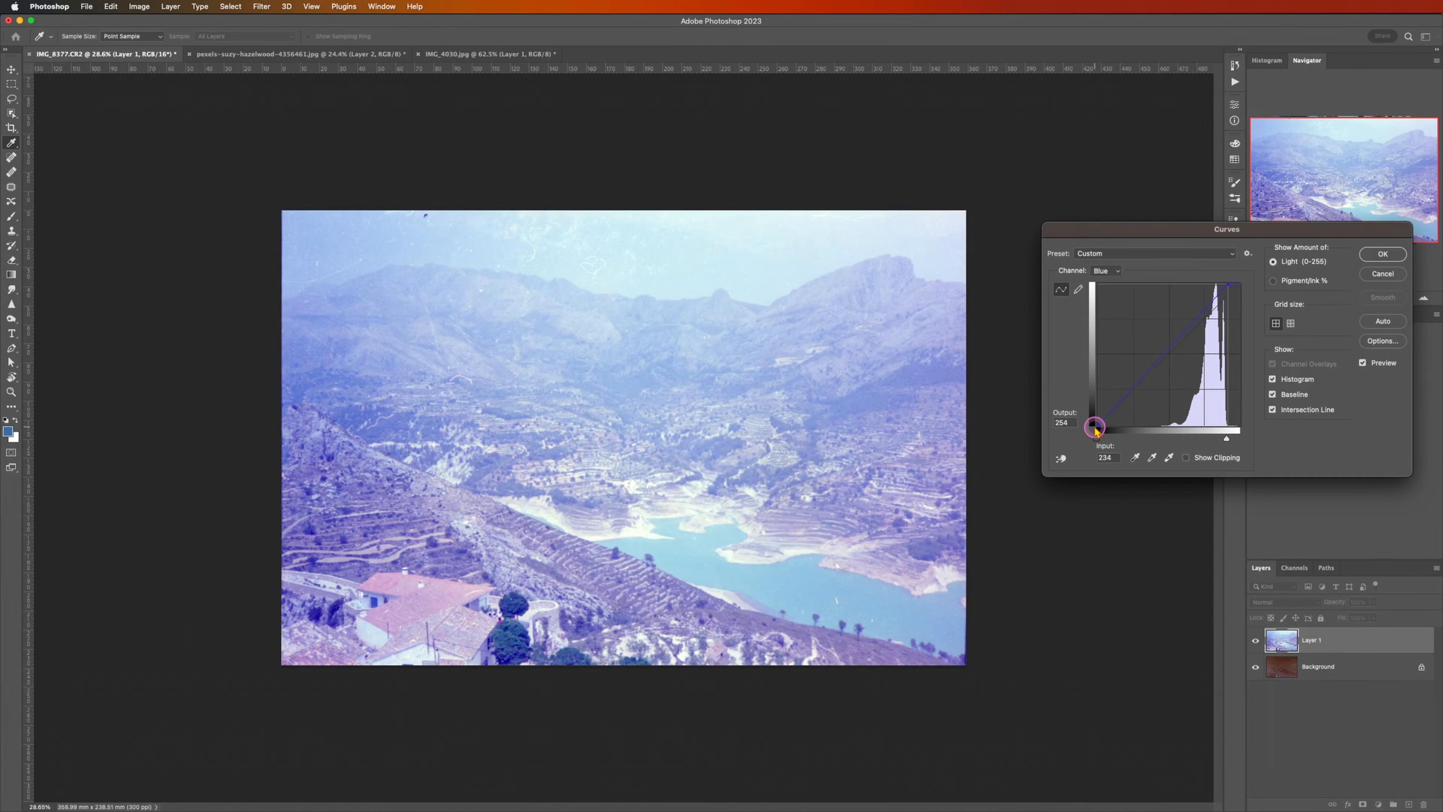
drag(1099, 426, 1172, 442)
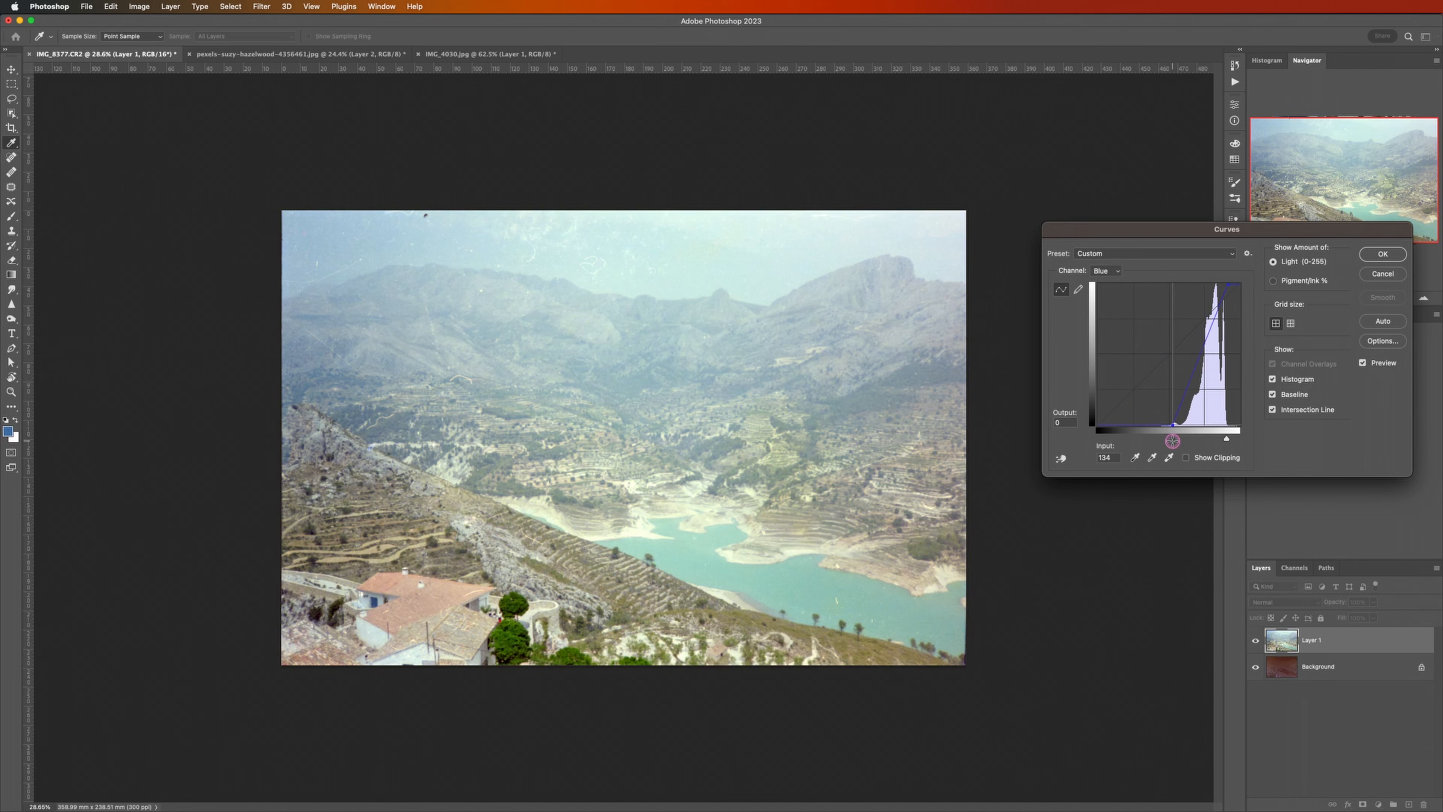
click(1395, 254)
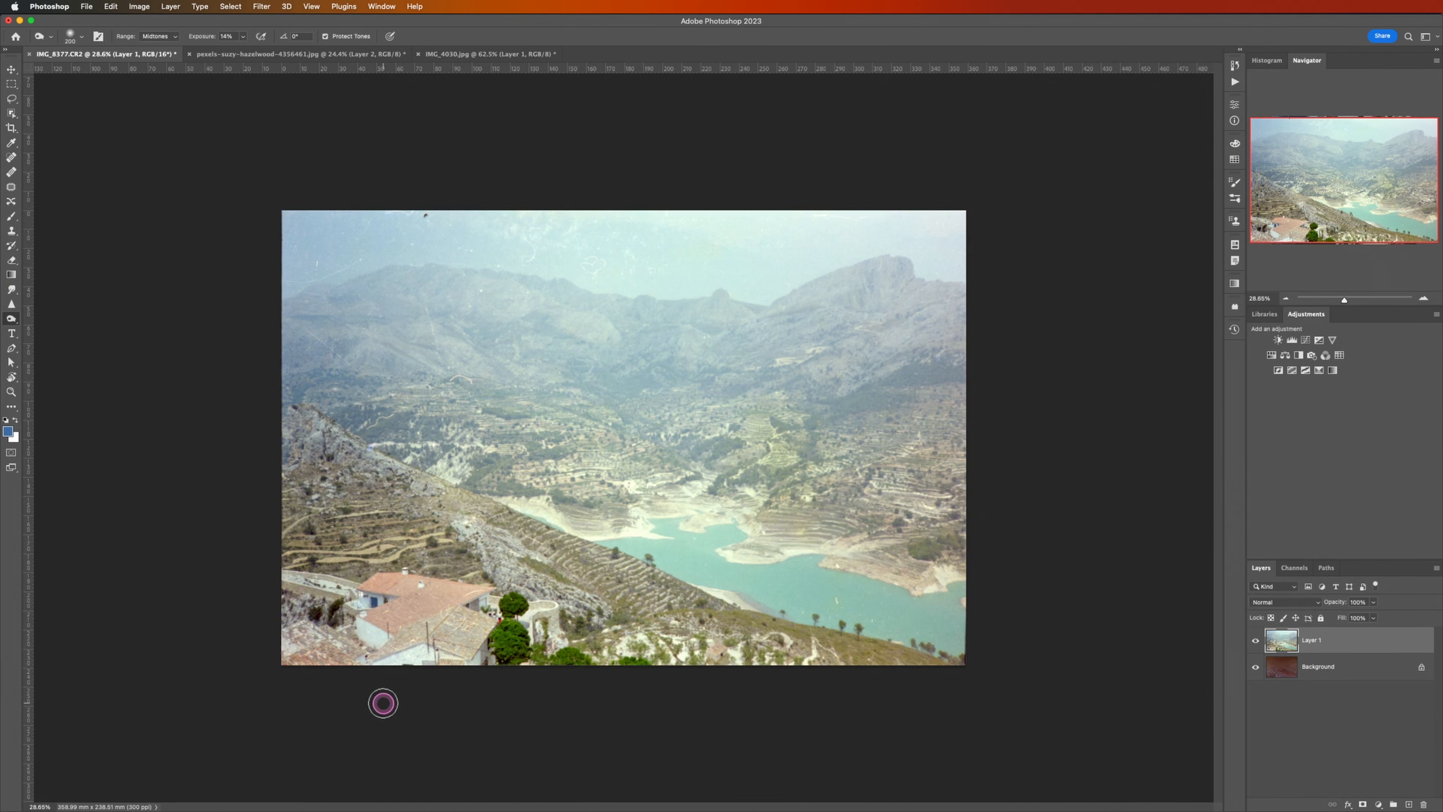
key(alt)
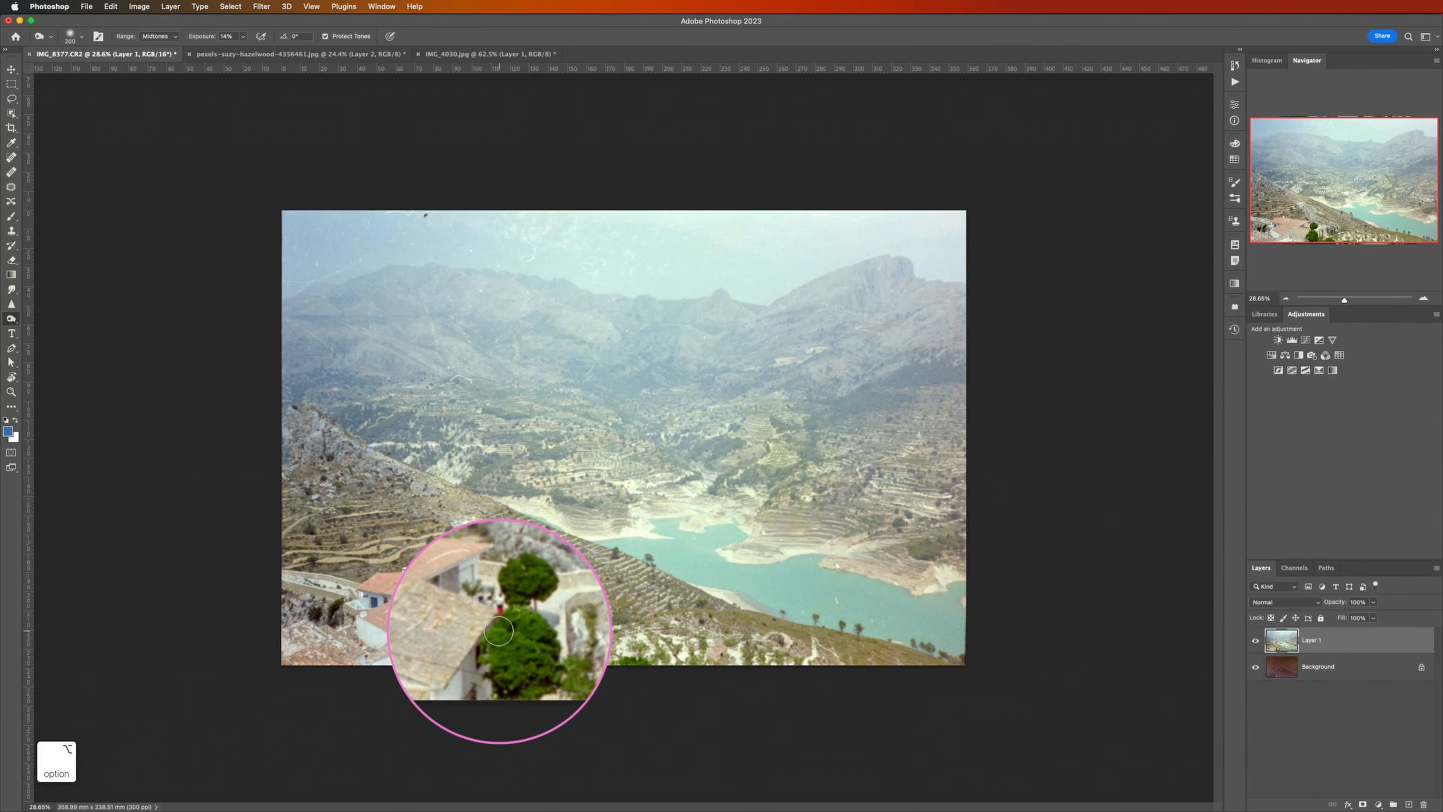
click(512, 628)
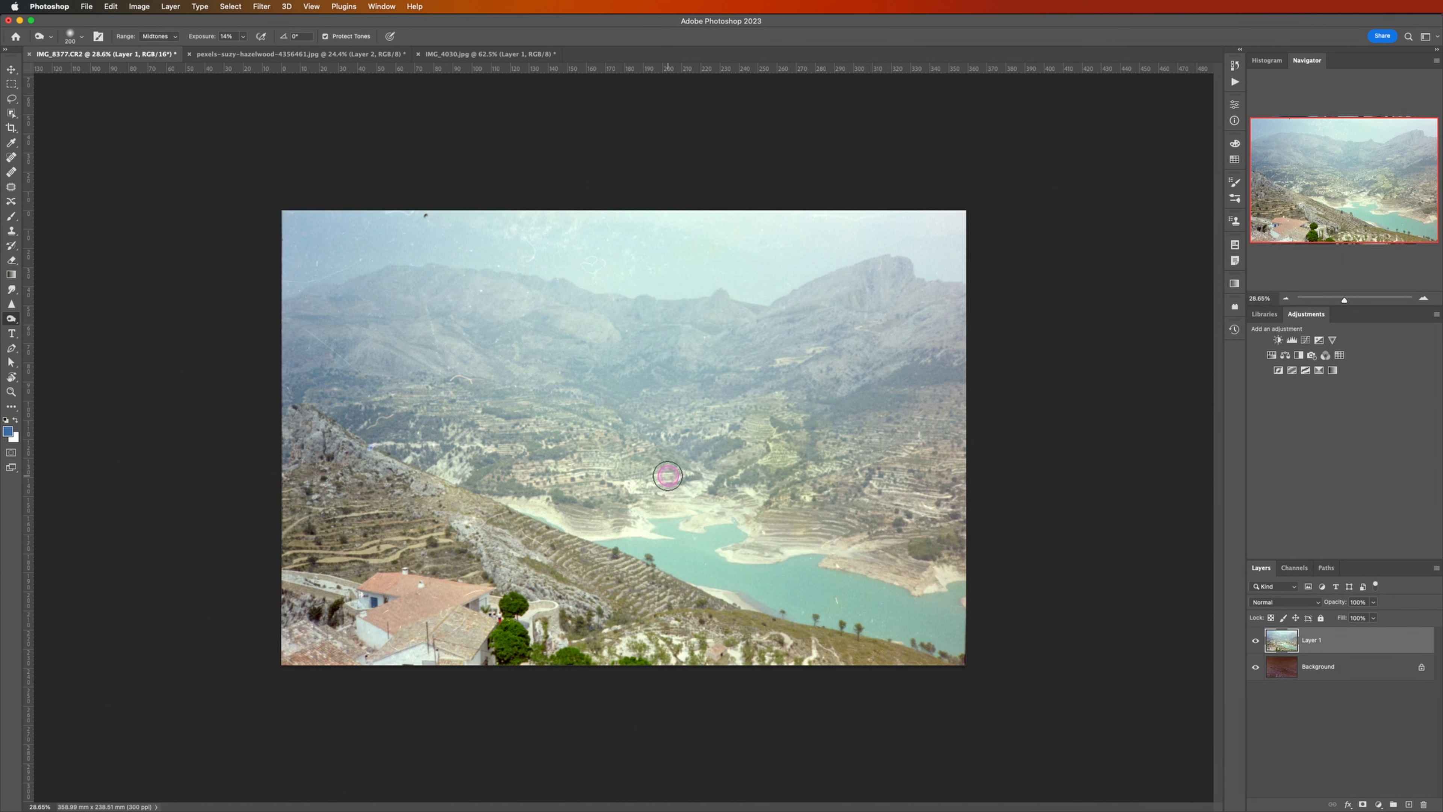
Step: Duplicate the color-corrected landscape layer and enable the Photo Restoration neural filter on the copy
key(super+j)
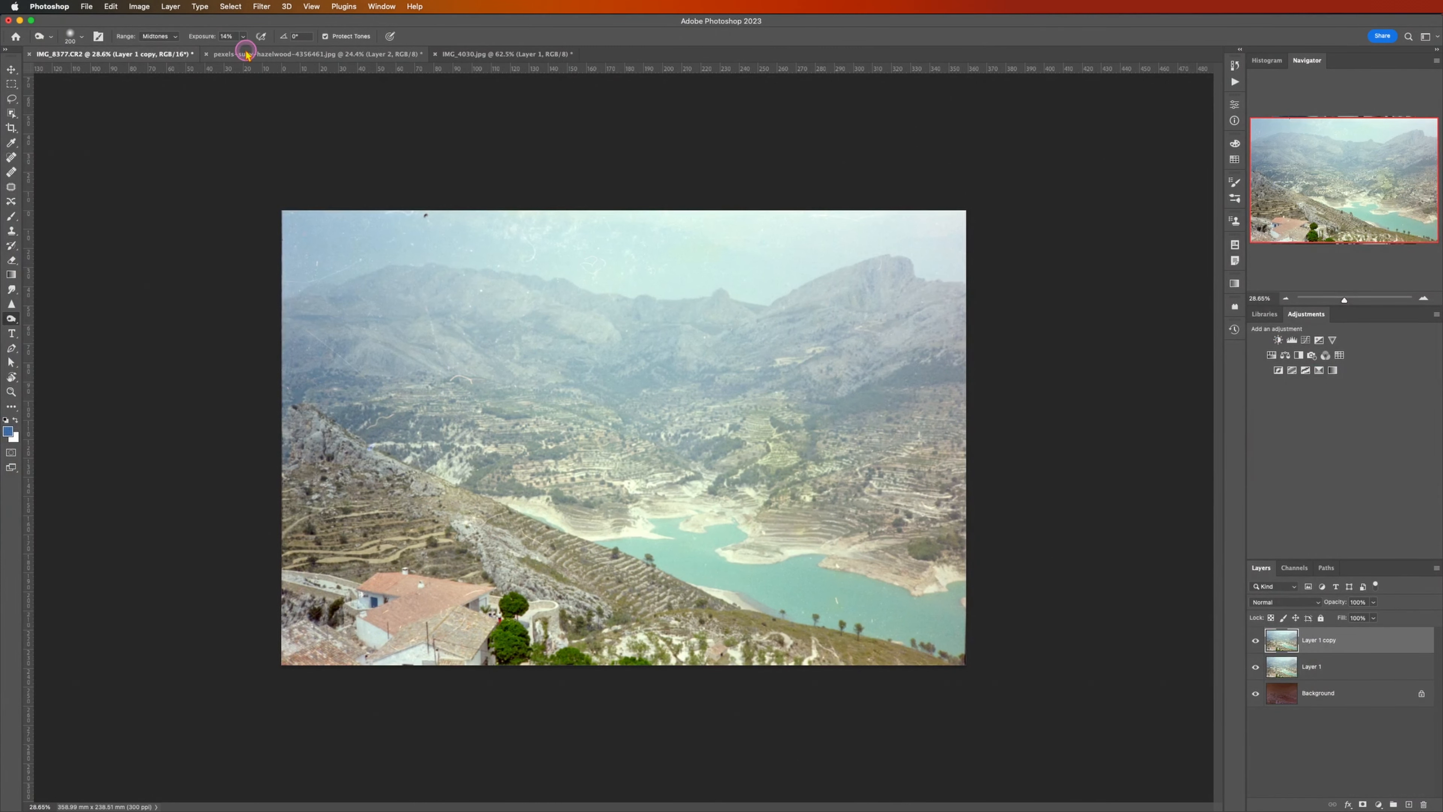
click(278, 6)
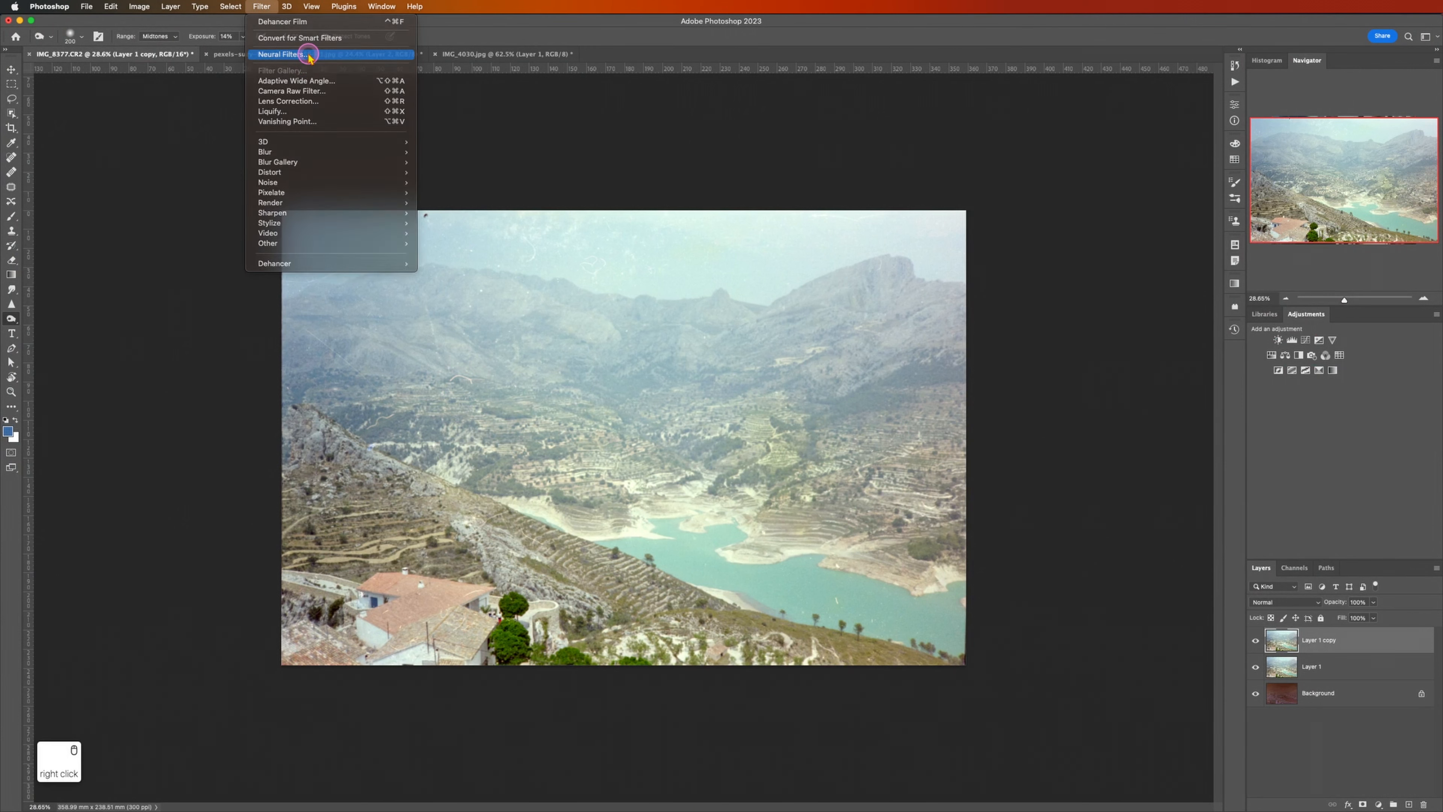
click(295, 54)
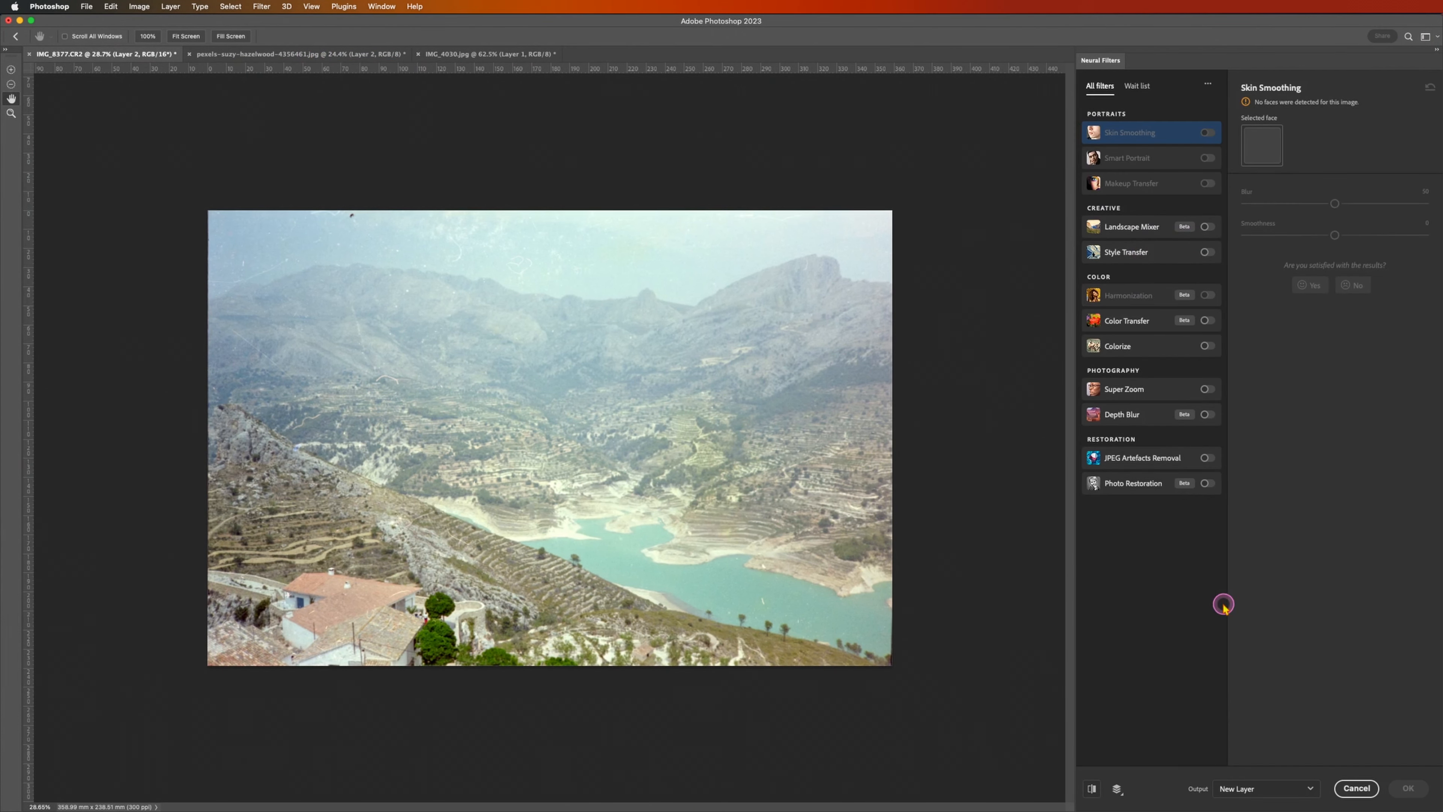
click(1207, 483)
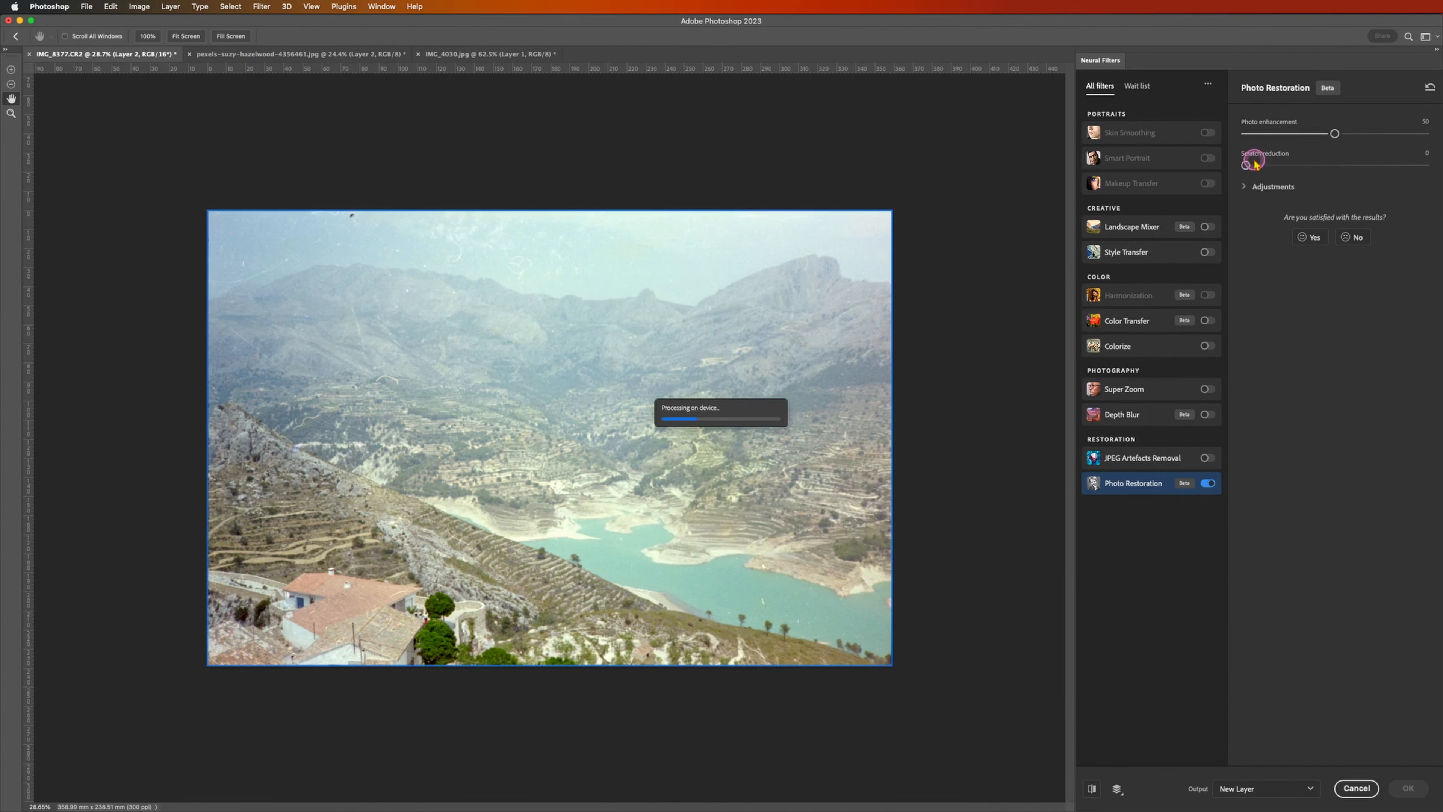
Step: Try a scratch reduction of 3 in Photo Restoration, set it to 1 instead, and expand the filter's further adjustments
drag(1246, 166, 1250, 167)
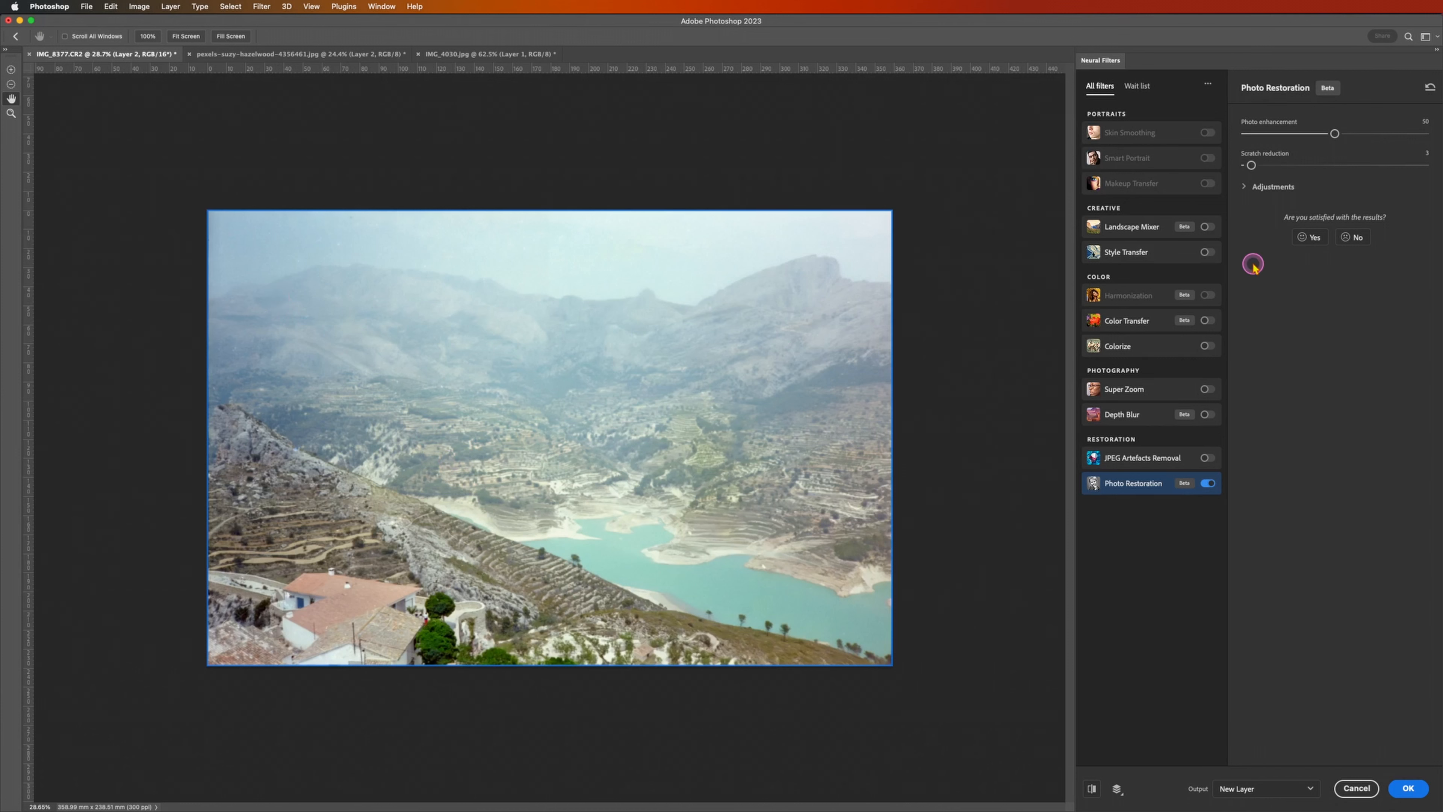
right_click(1429, 156)
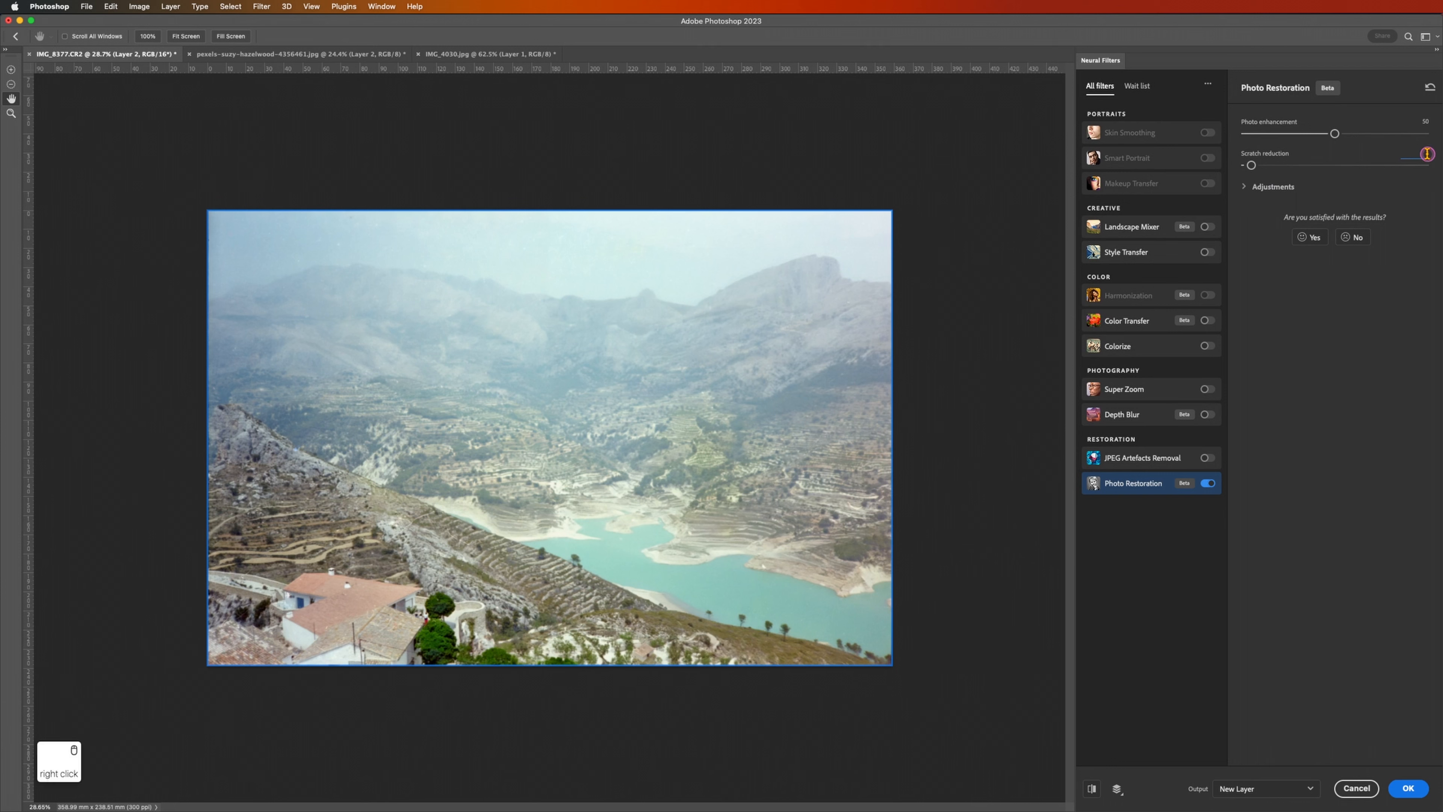
text(1)
key(Return)
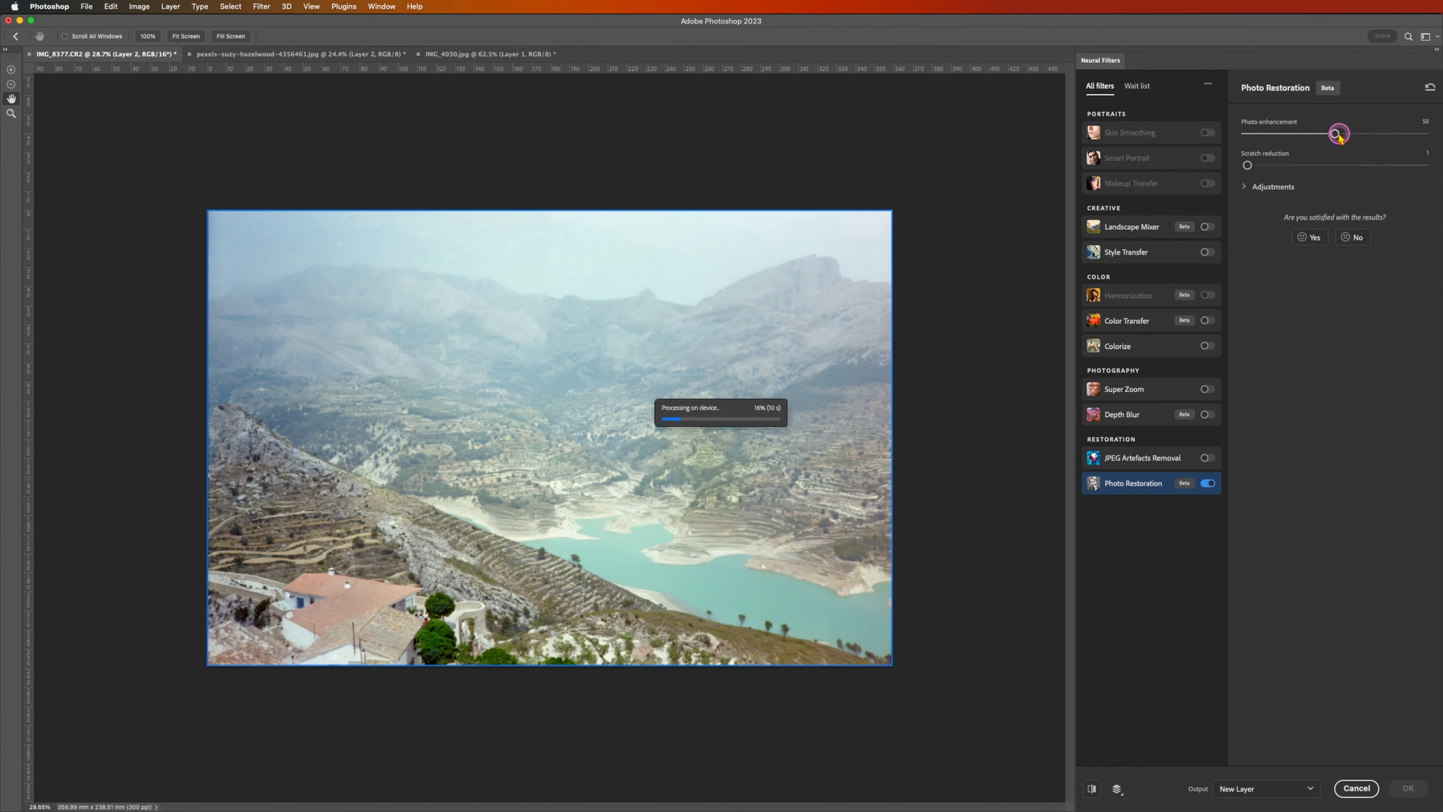
click(1273, 186)
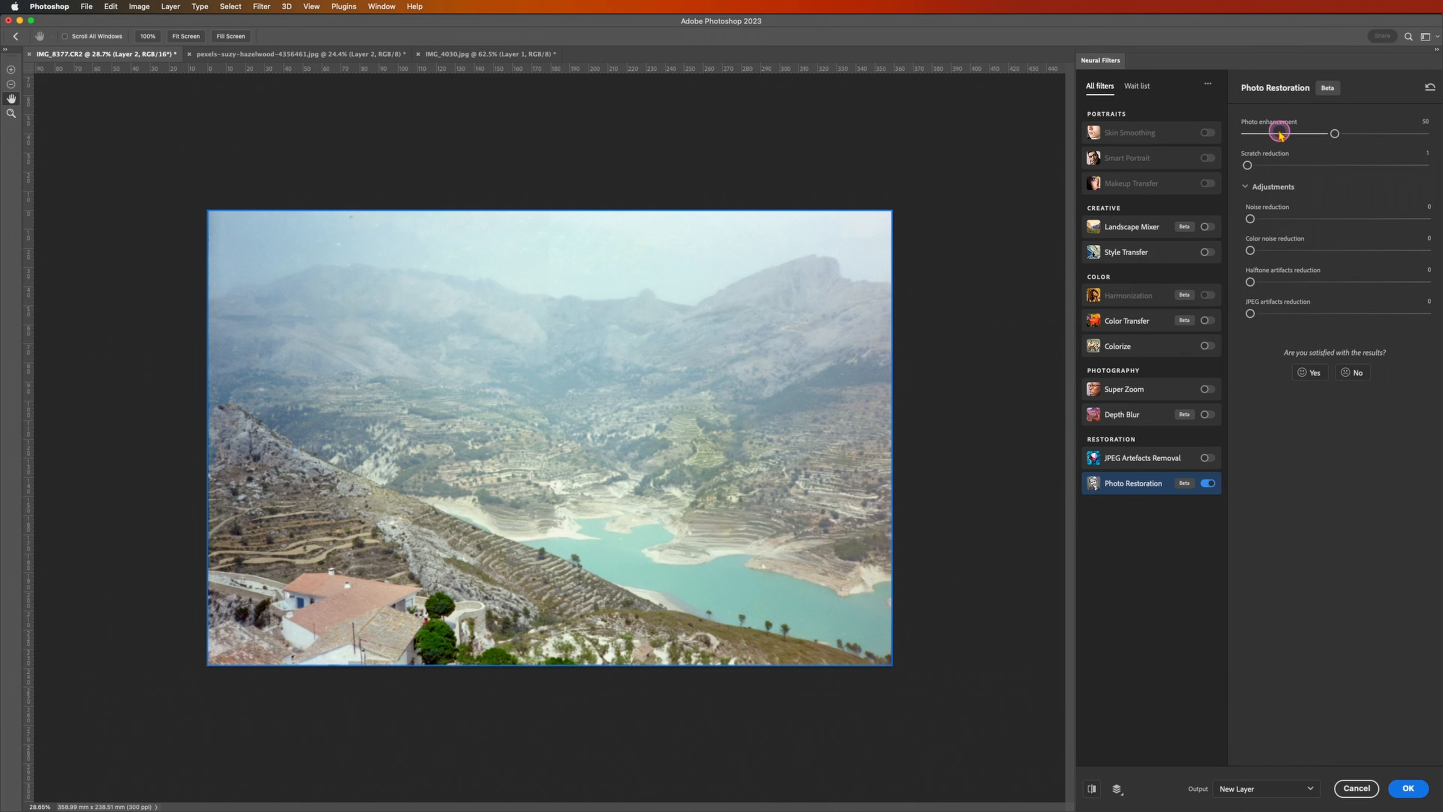
Step: Lower the Photo Restoration enhancement to about 15 and apply the filter as a new layer
drag(1279, 133, 1270, 133)
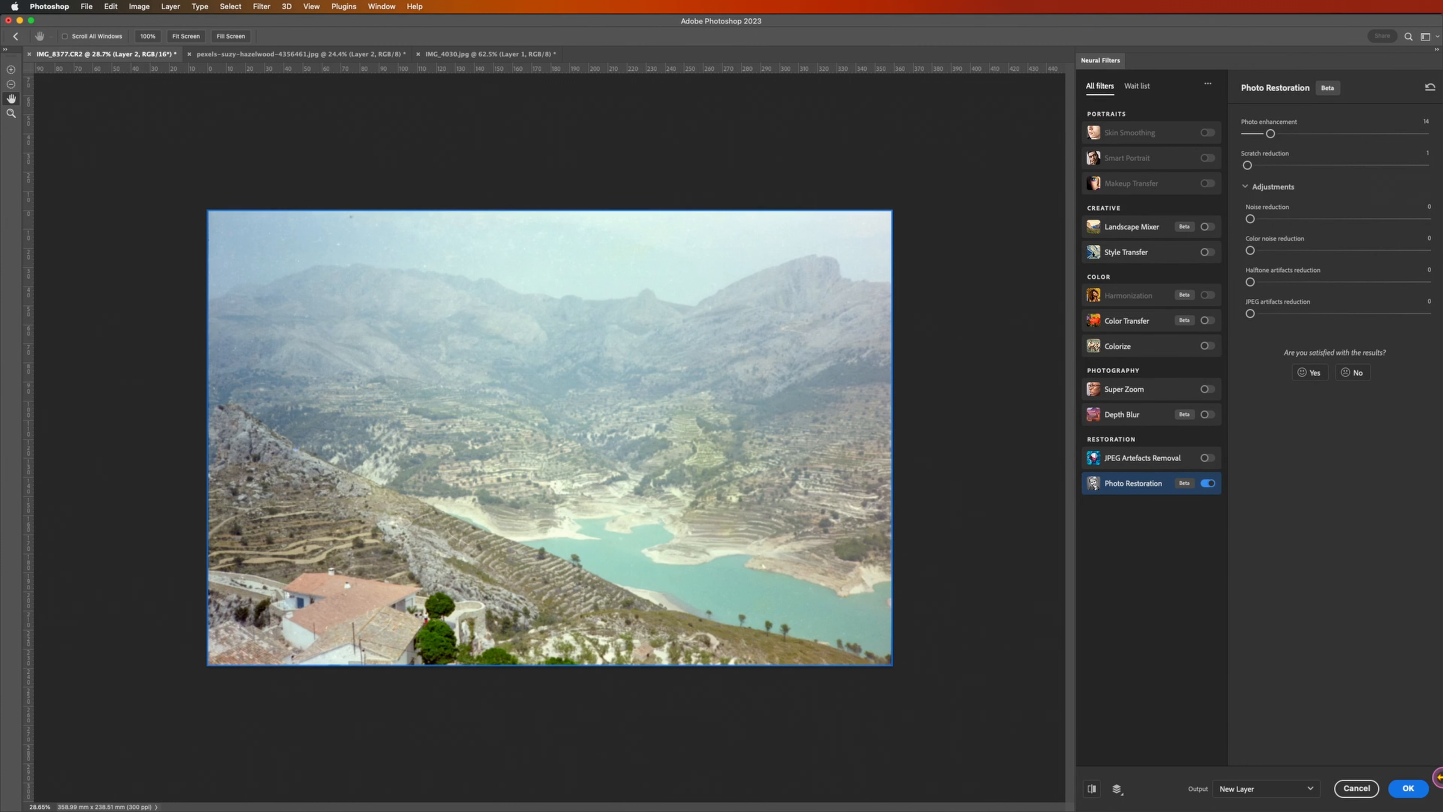
click(1409, 789)
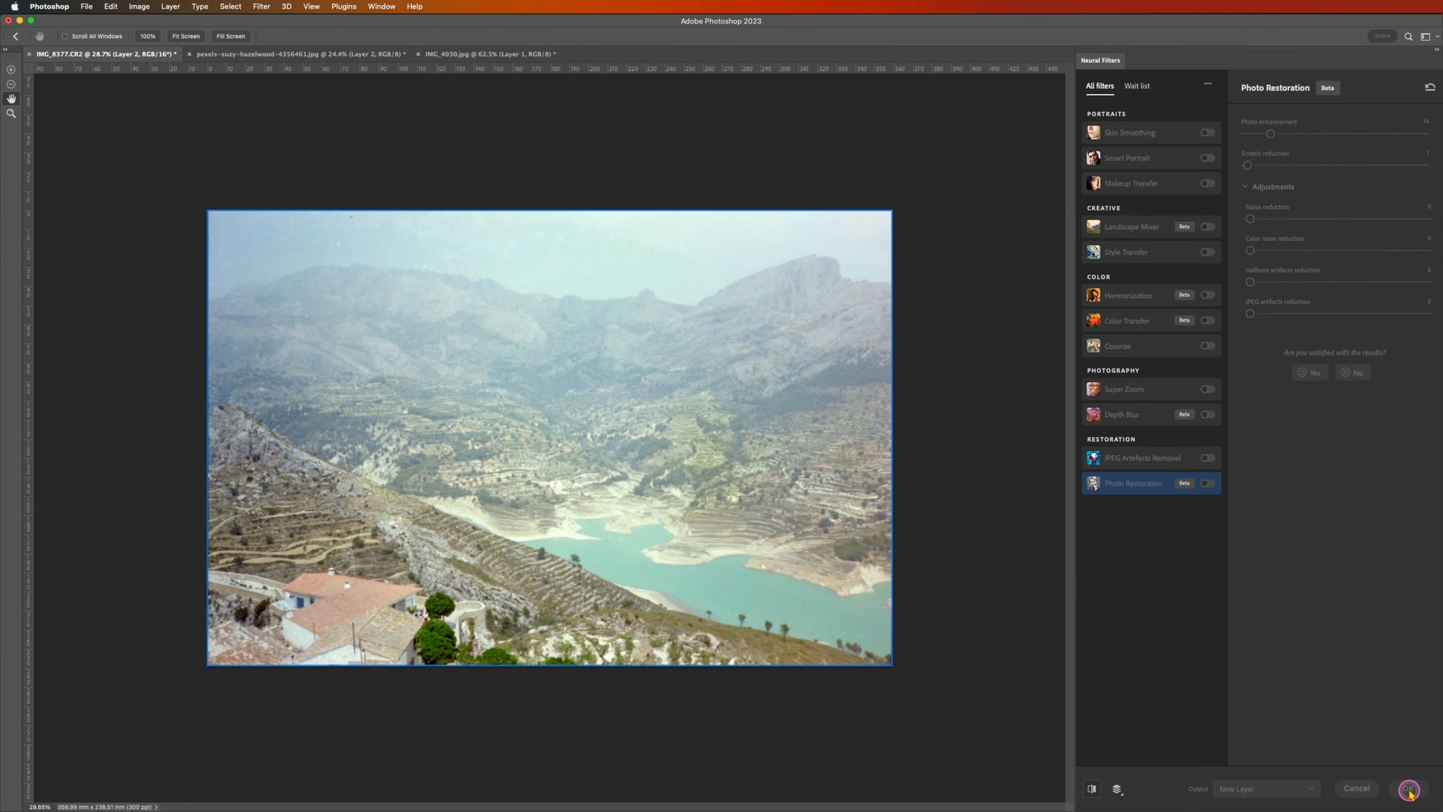
Step: Open Dehancer Film on the restored landscape layer and limit the film profiles to Color Negative
click(267, 7)
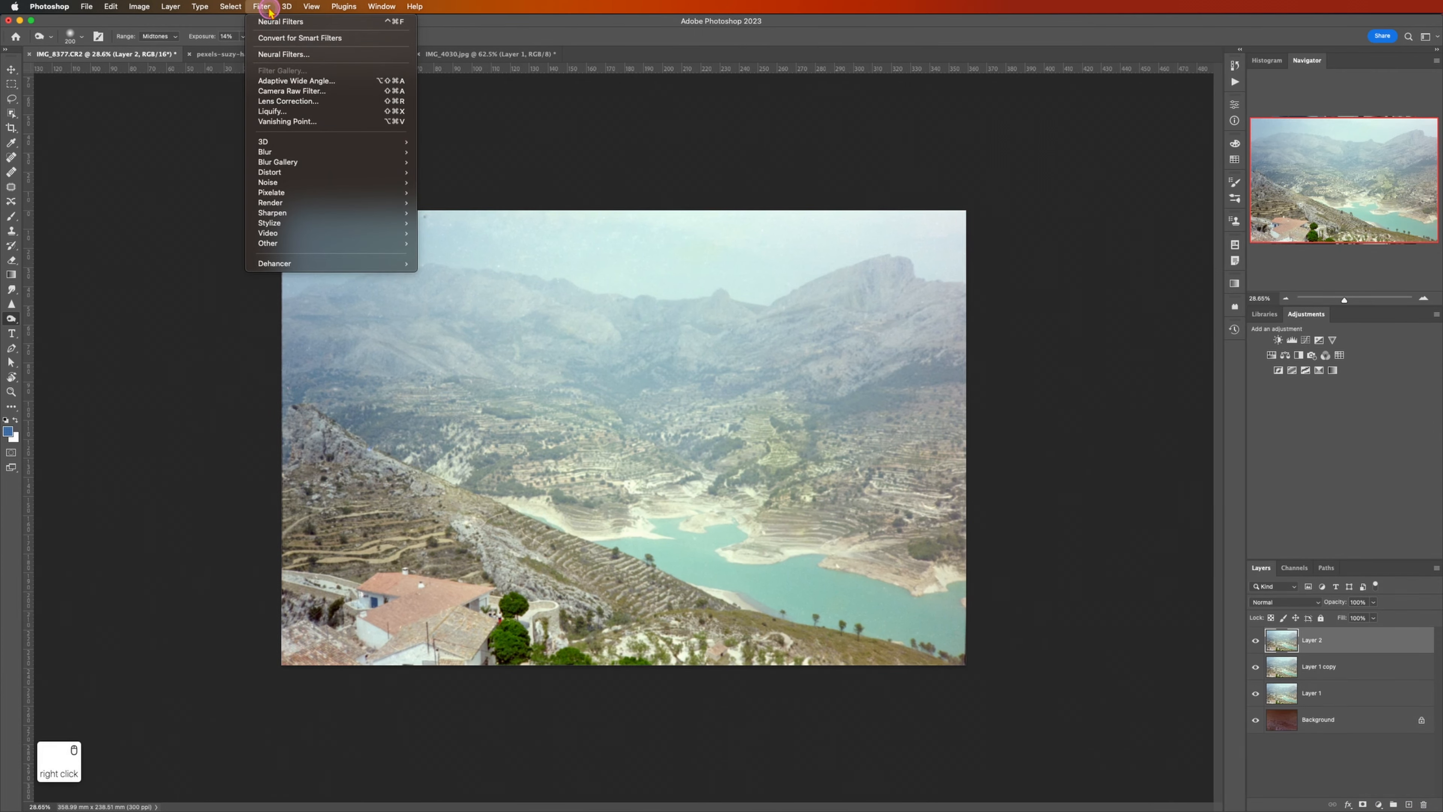
mouse_move(318, 264)
click(448, 263)
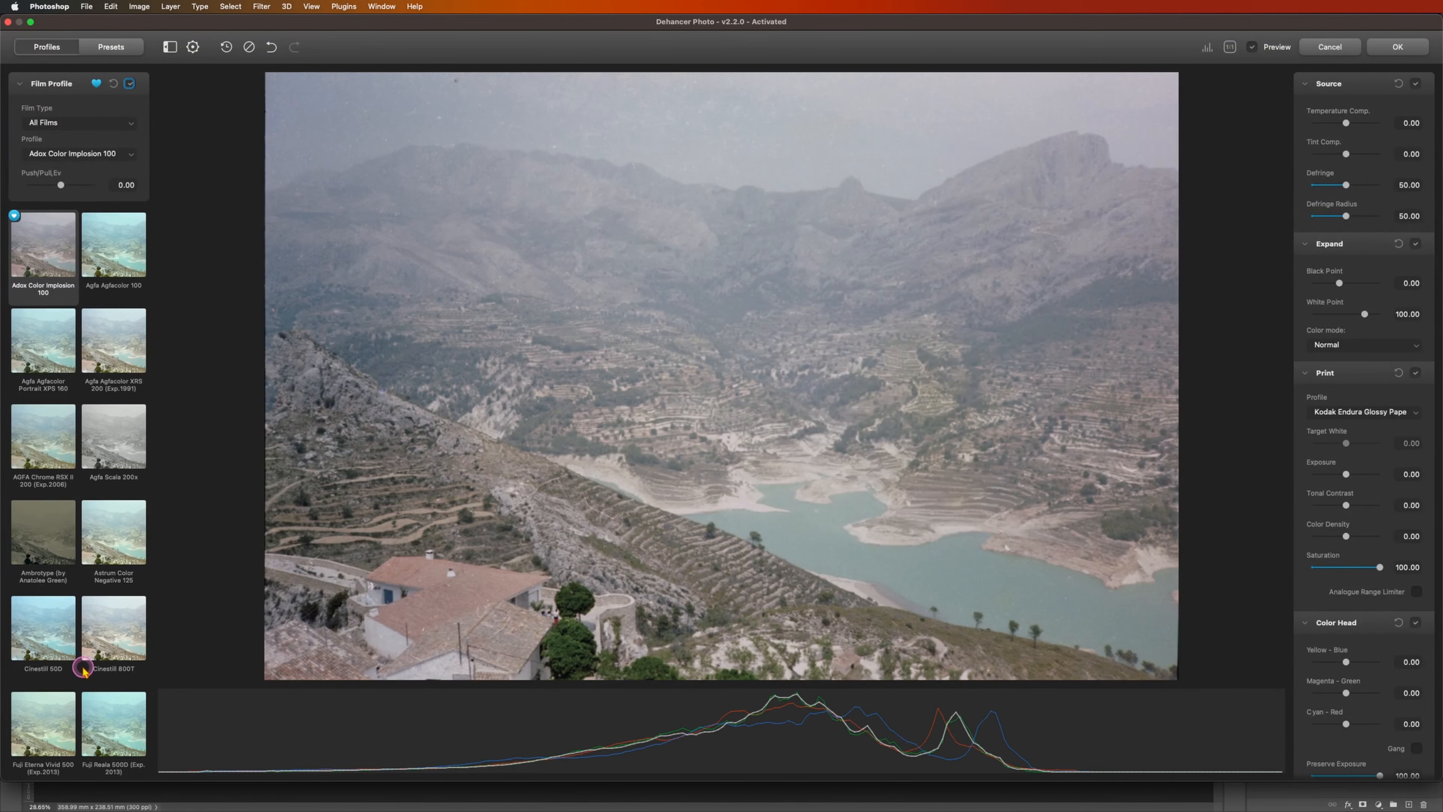
scroll(49, 640, down, 7)
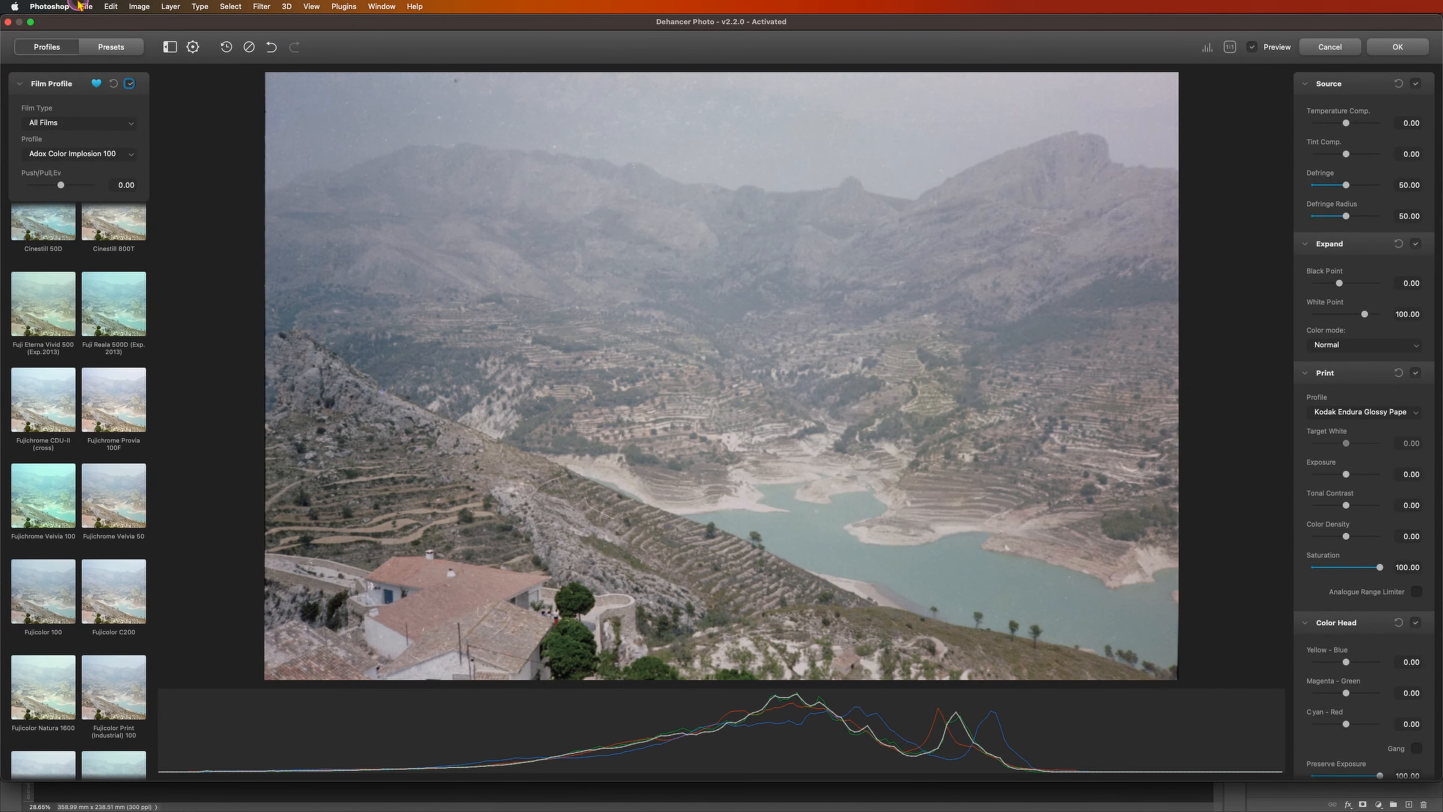
click(66, 122)
click(57, 145)
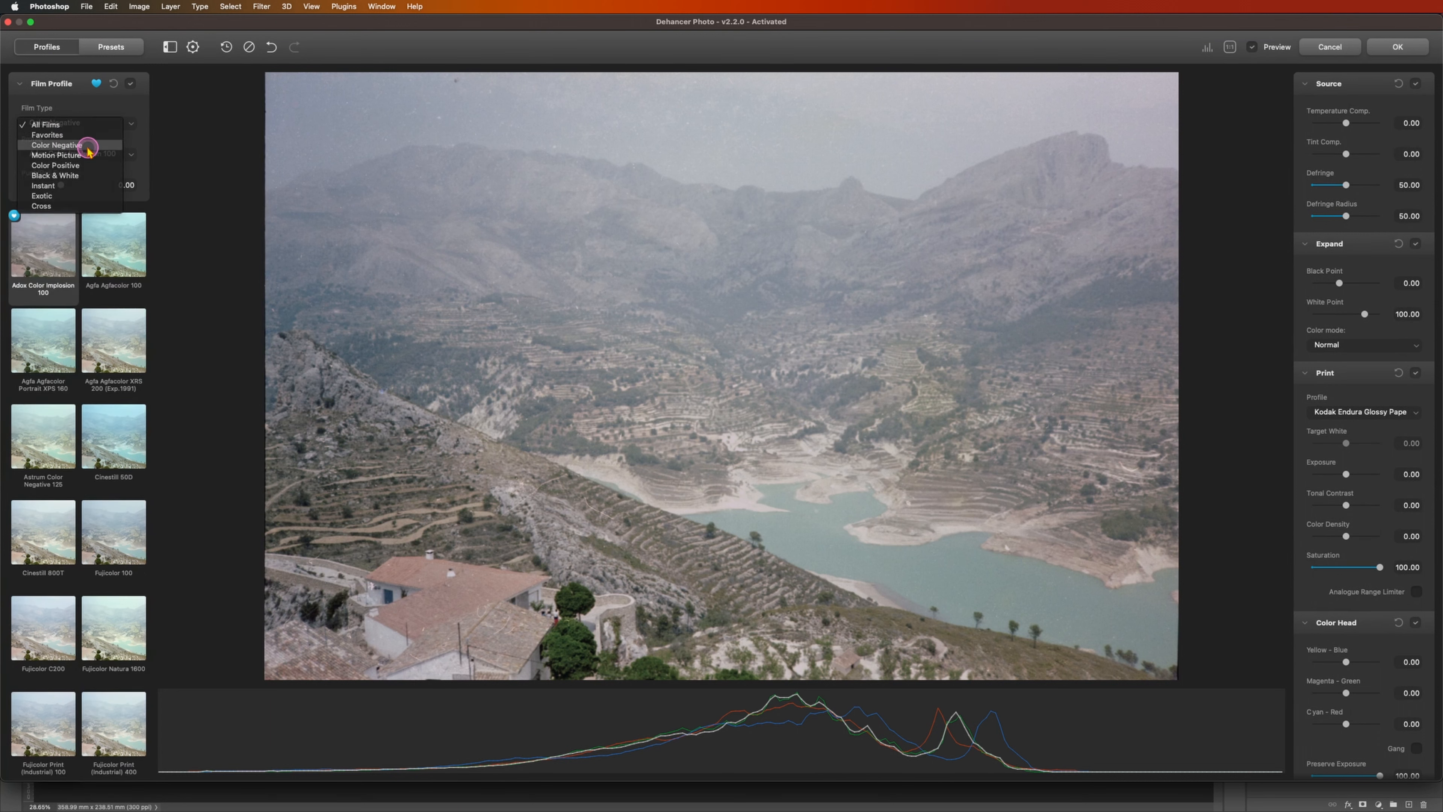
scroll(44, 586, down, 1)
scroll(44, 585, down, 6)
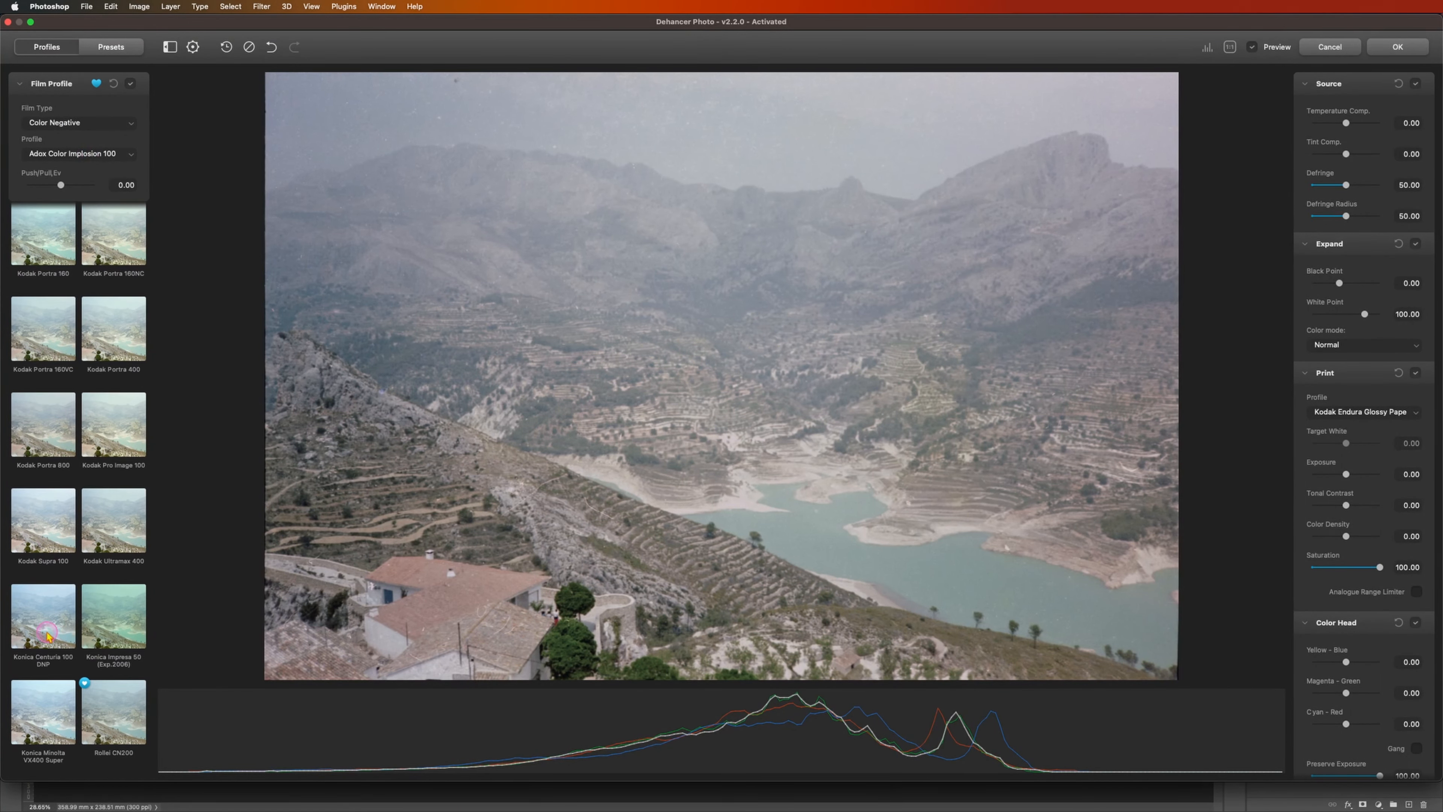
Step: Try the Kodak Portra 800, Kodak Pro Image 100 and Konica Impresa 50 profiles, and choose Kodak Ultramax 400
click(43, 443)
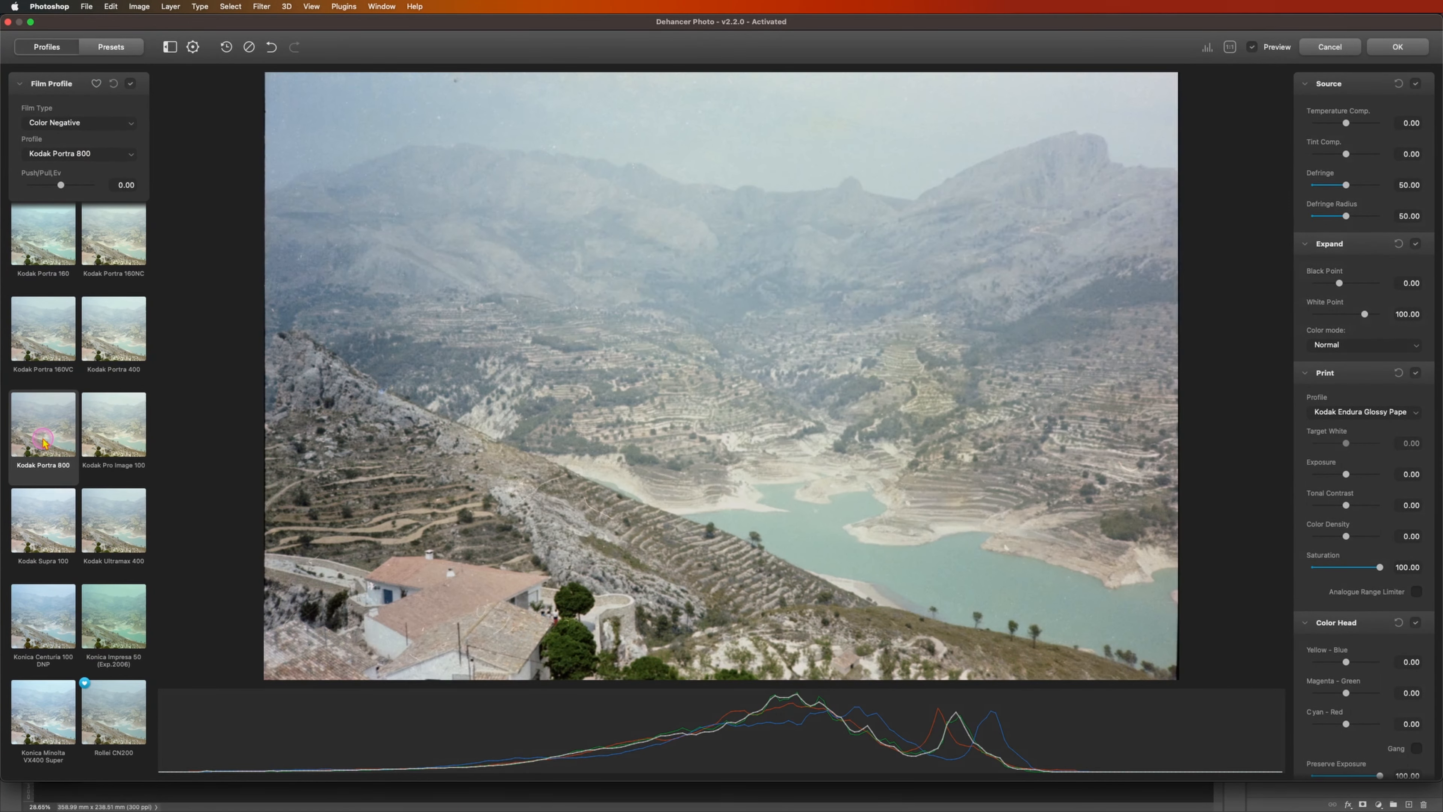
click(122, 431)
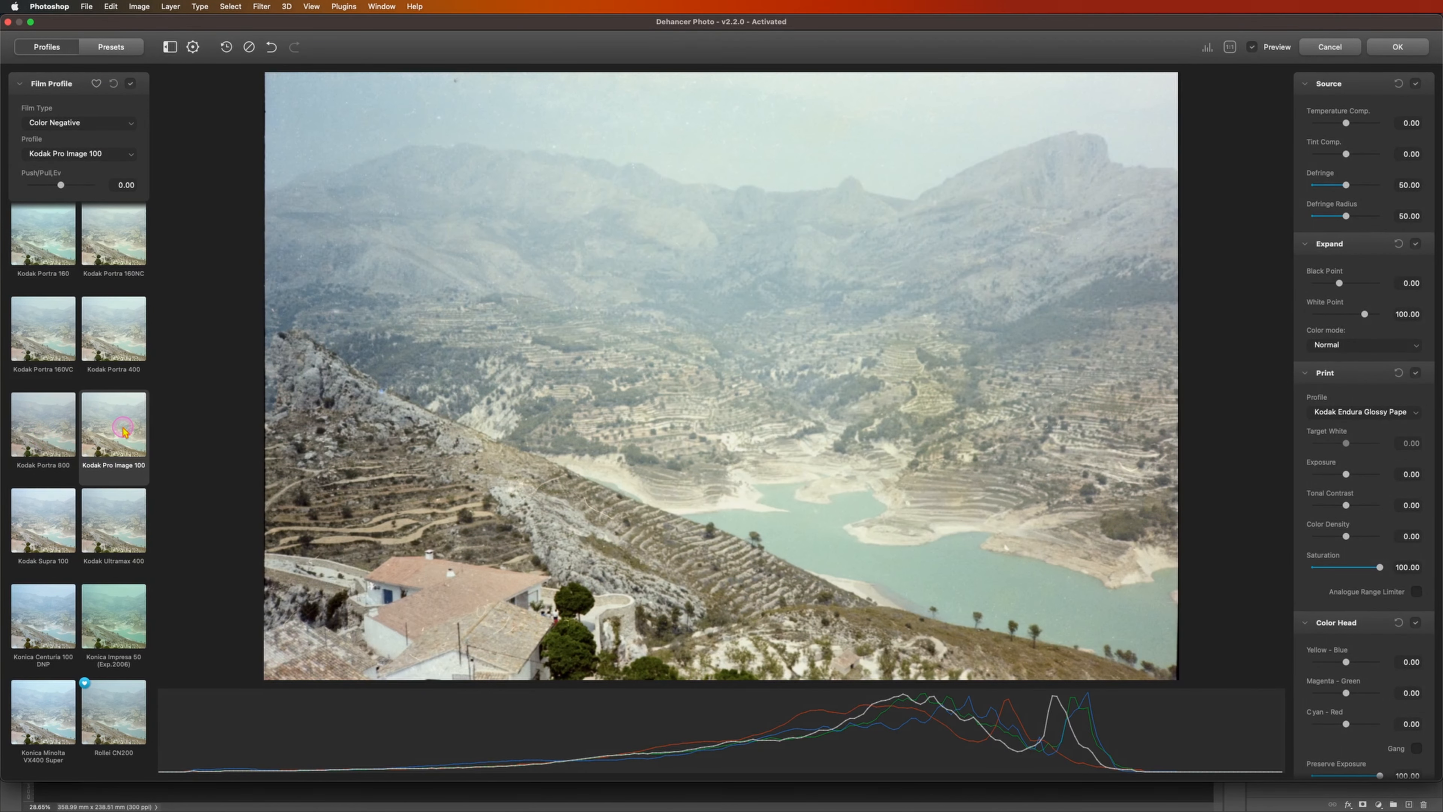
click(109, 544)
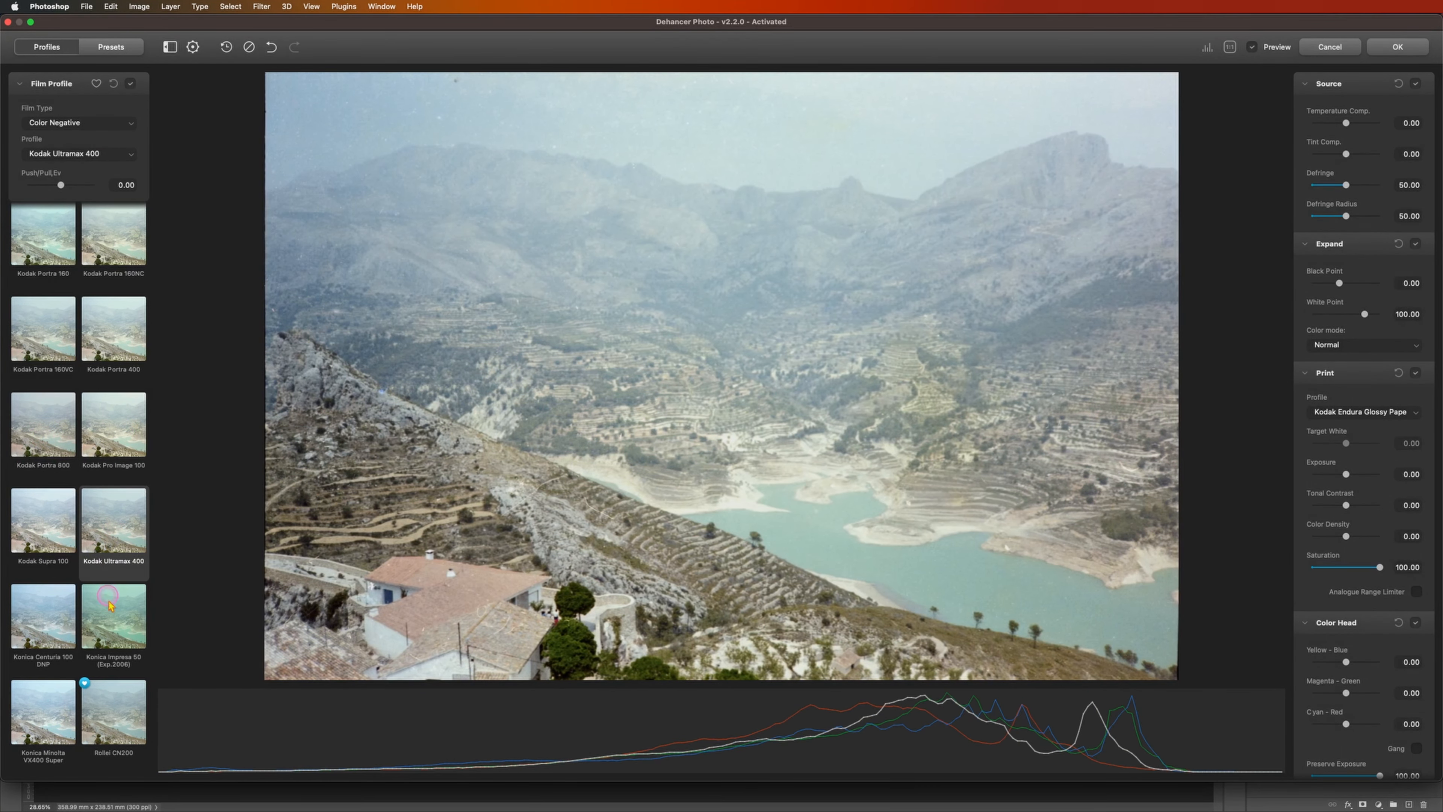
click(117, 620)
click(118, 560)
Step: Set the source temperature compensation to 18.51 and the print exposure to 0.24
drag(1348, 124, 1356, 124)
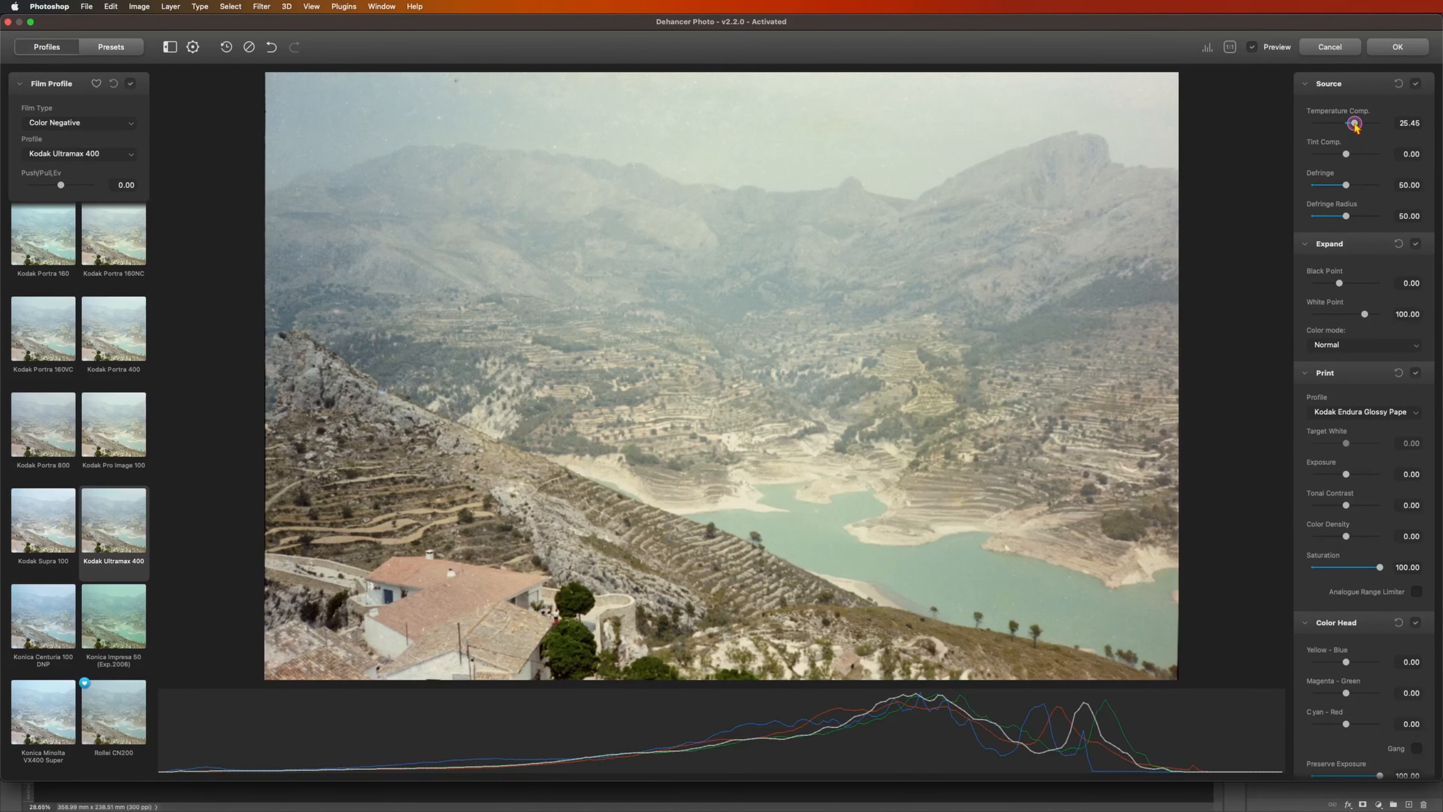
drag(1356, 124, 1353, 123)
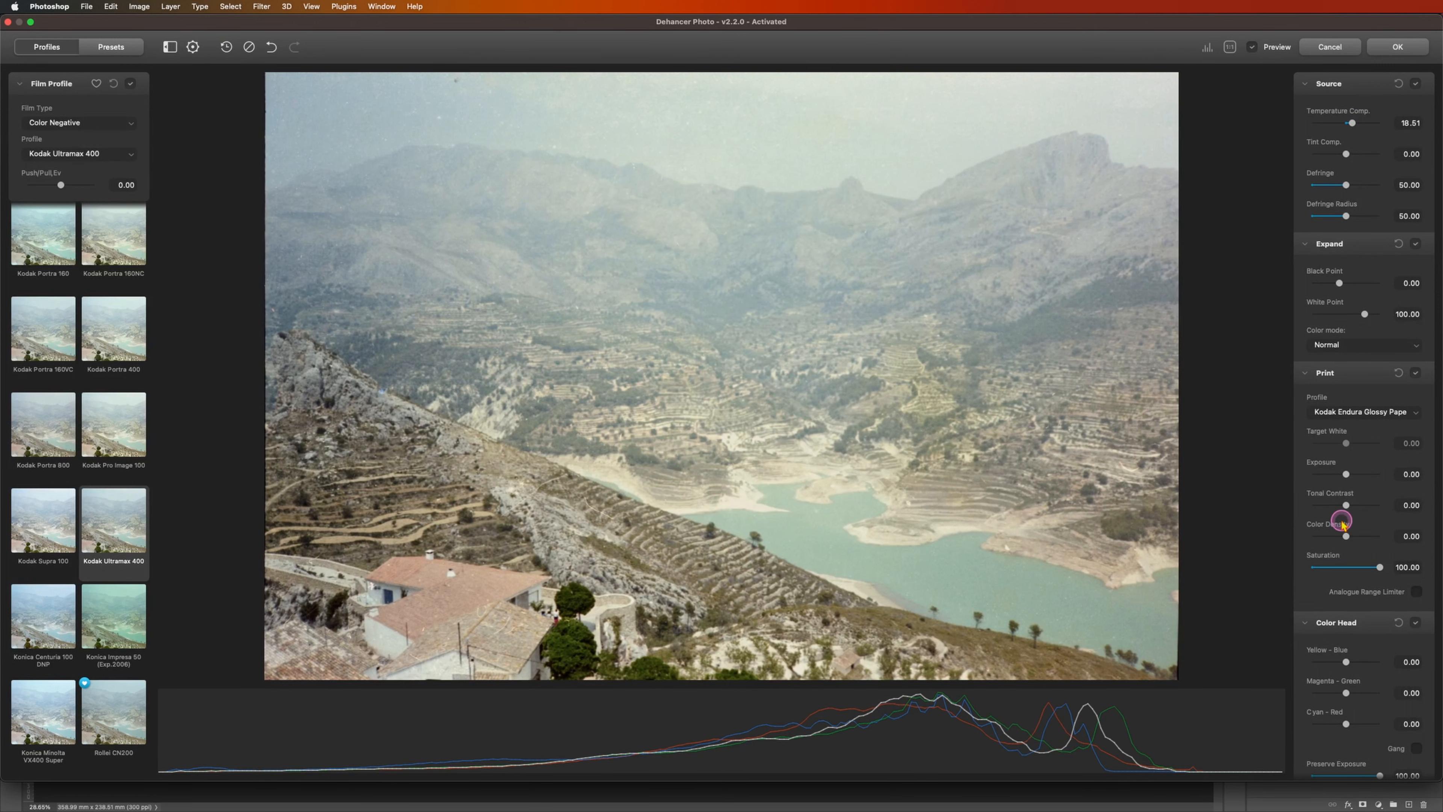
drag(1346, 474, 1349, 475)
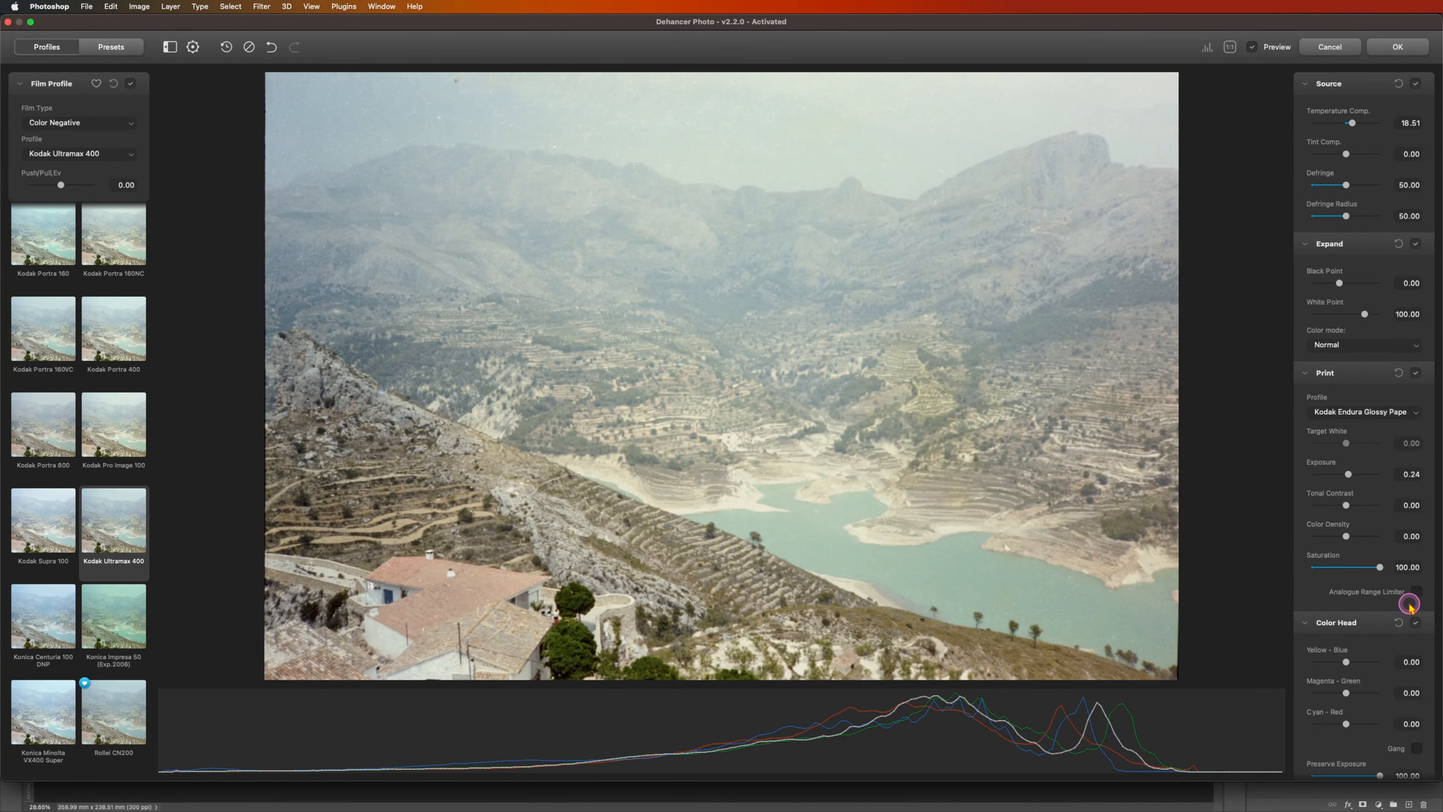
Step: Enable Film Grain with highlights at 34.28 and color at 26.51, and apply the Dehancer look to the restored layer
scroll(1396, 445, down, 5)
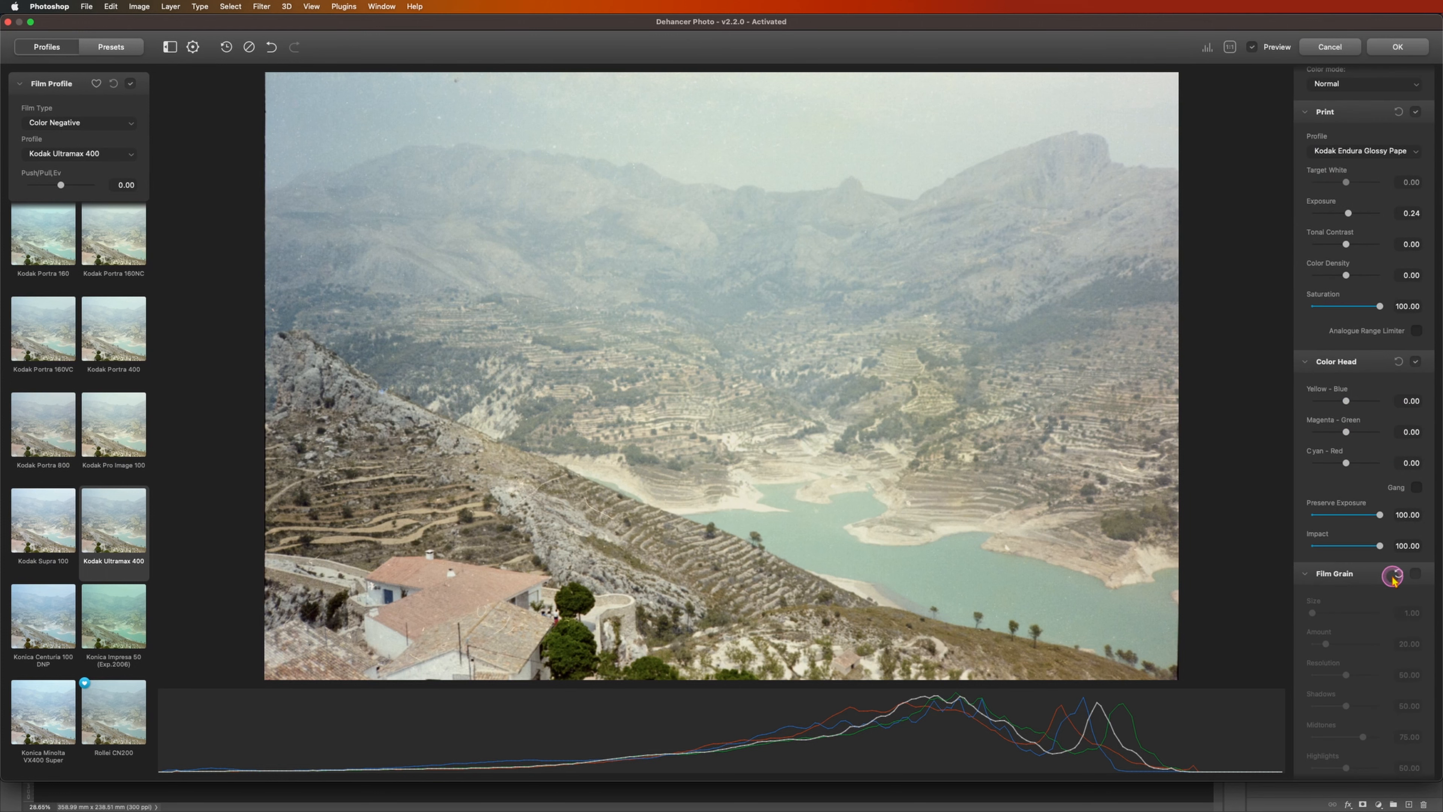
click(1418, 574)
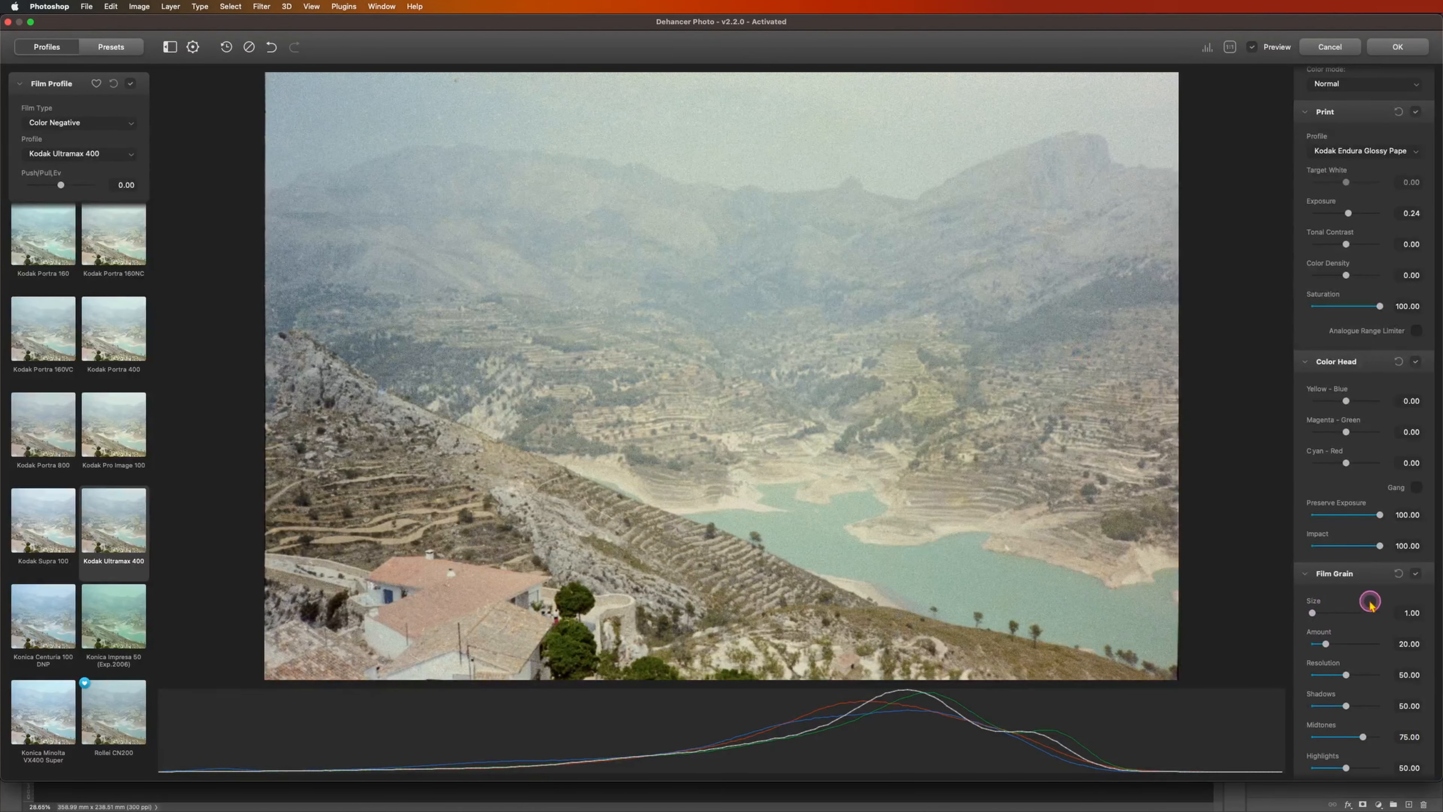
scroll(1347, 637, down, 3)
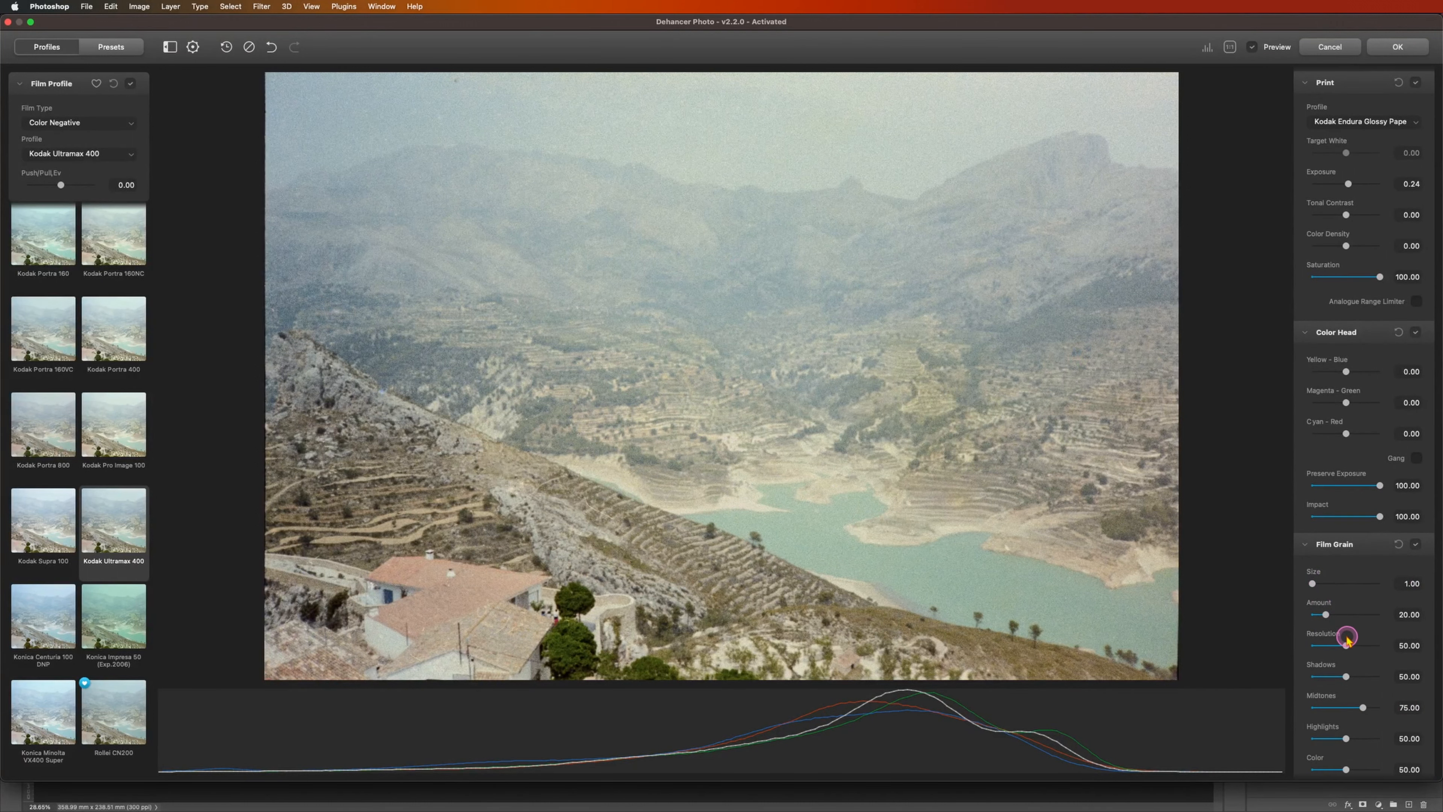
drag(1355, 601, 1333, 630)
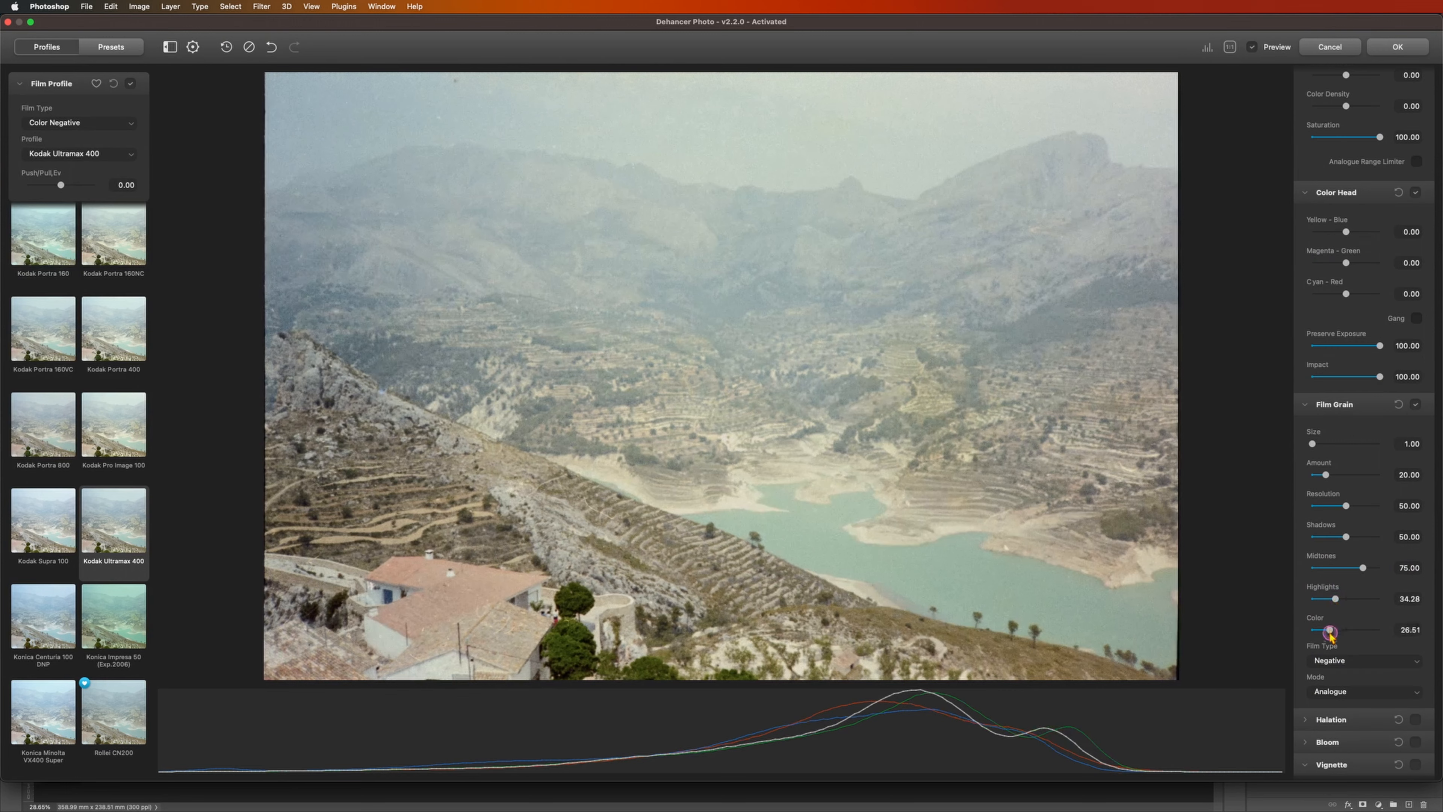
scroll(1391, 645, down, 2)
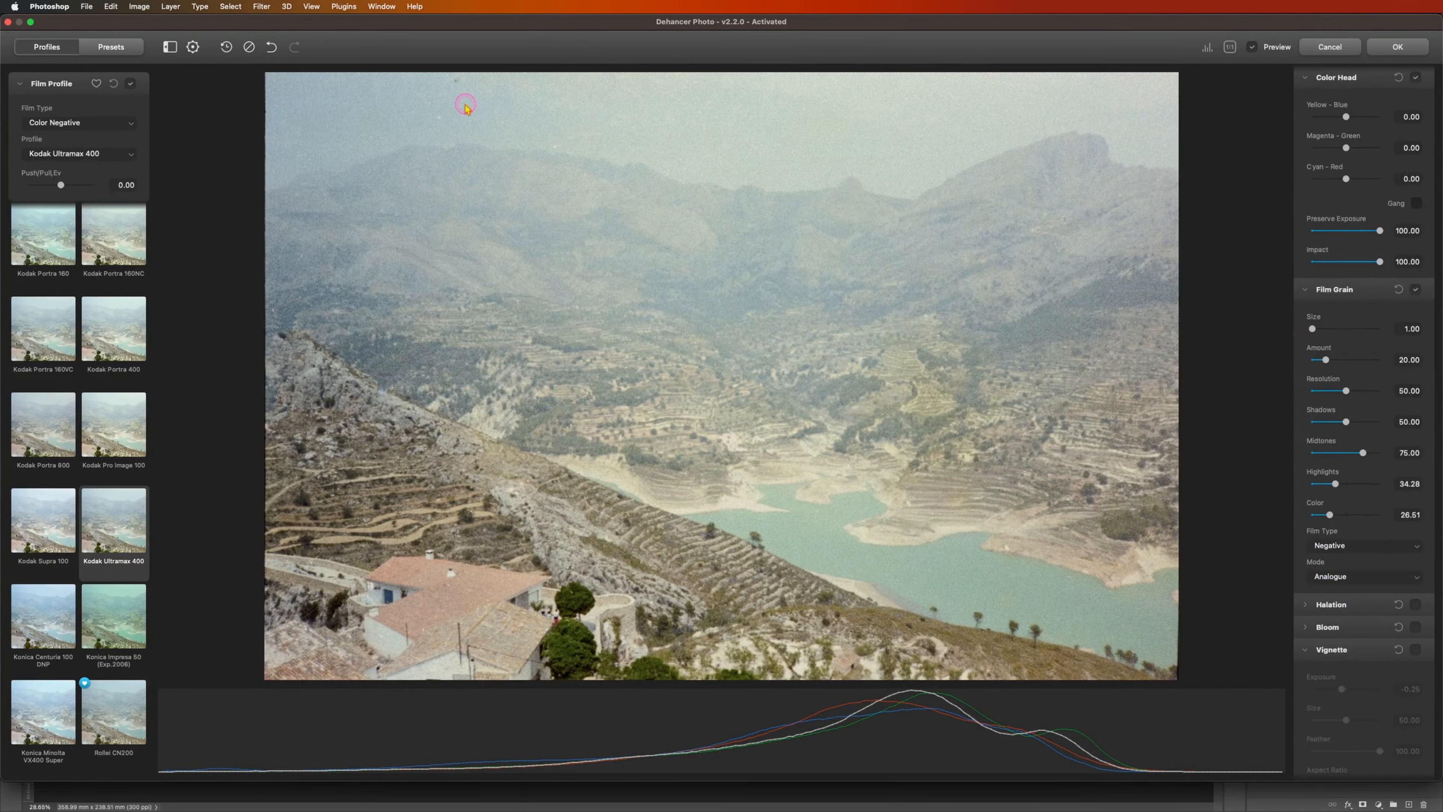
click(1411, 48)
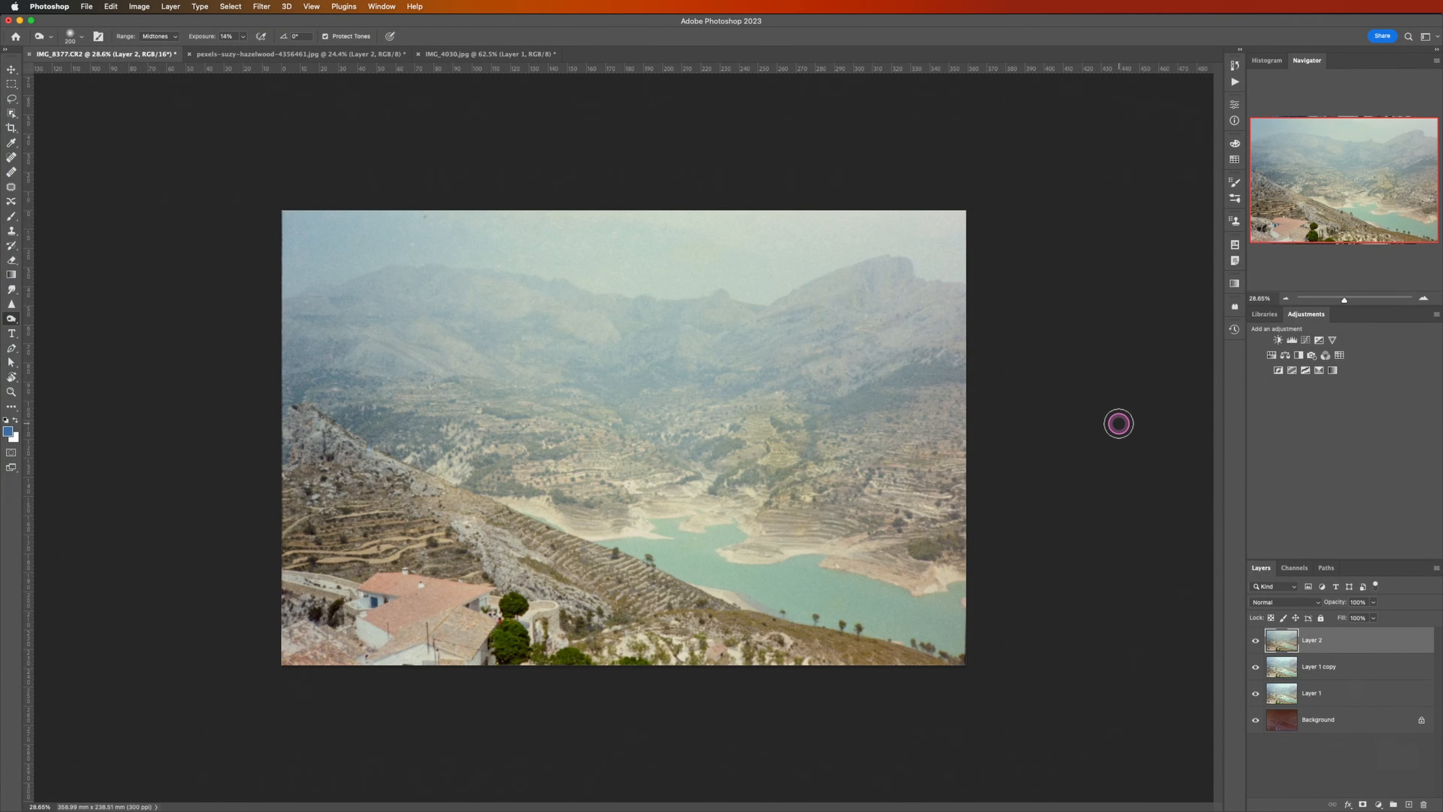
Step: Inspect the grain and restored detail across the landscape at 100% zoom, from the mountains to the houses
key(super+1)
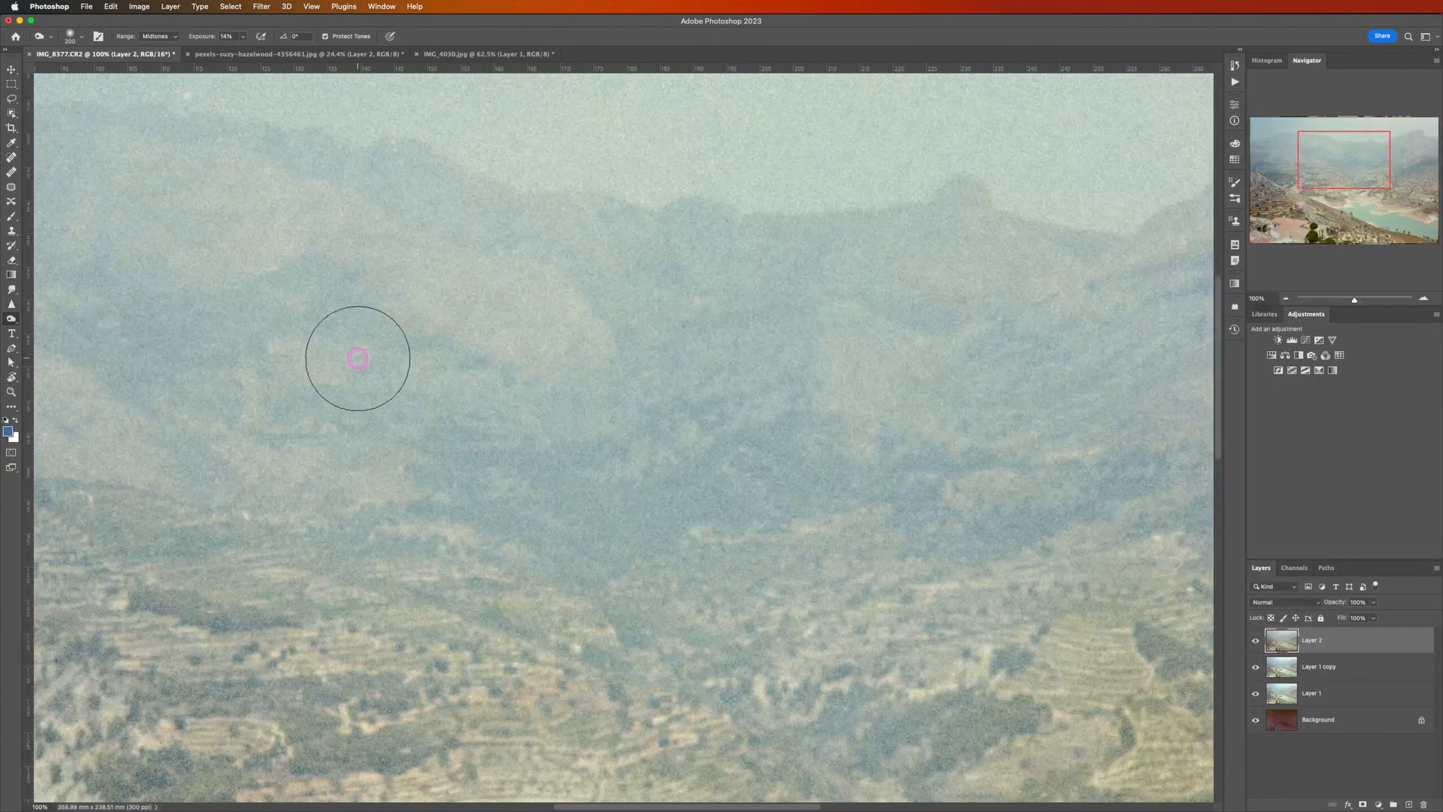
scroll(372, 360, left, 15)
scroll(357, 358, right, 20)
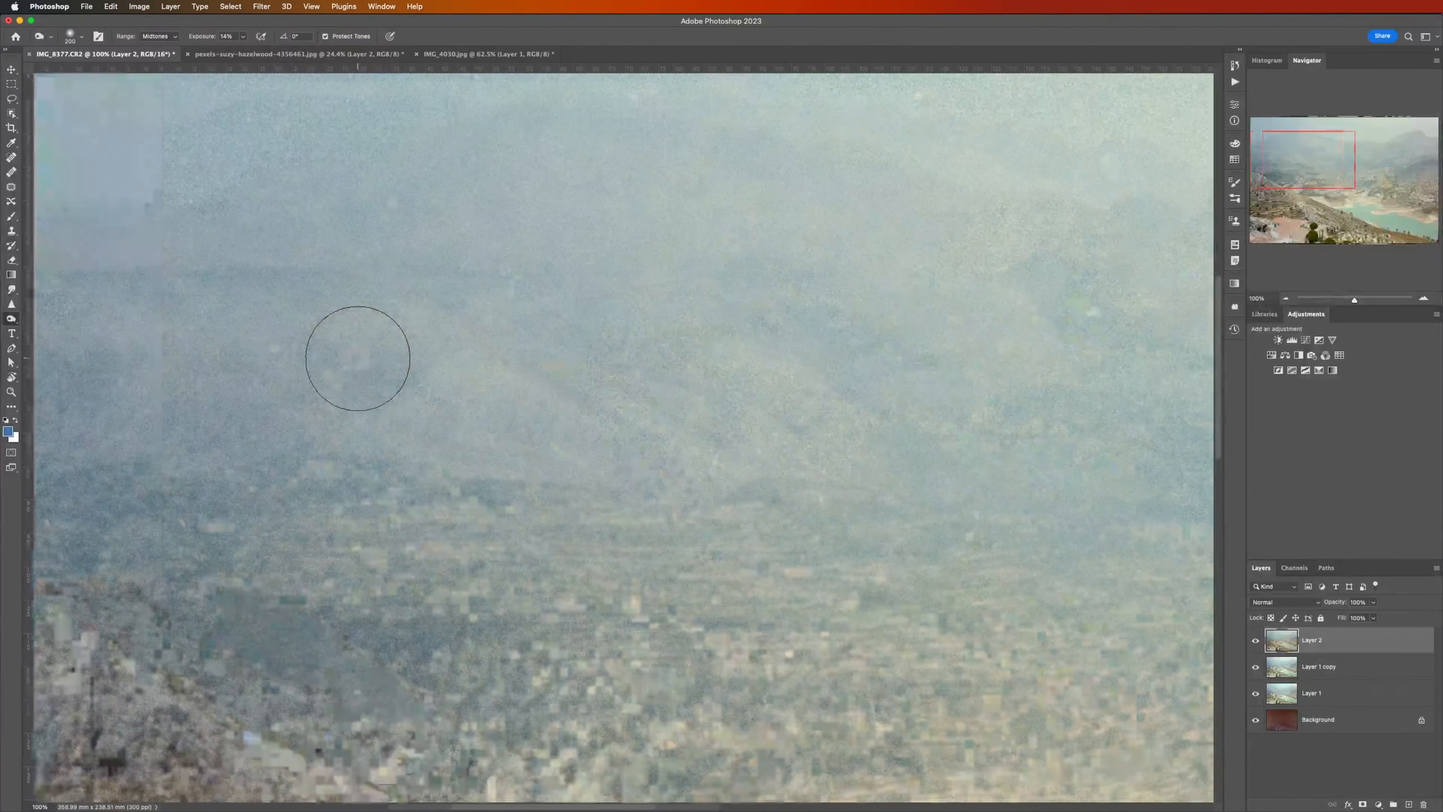
scroll(357, 358, down, 20)
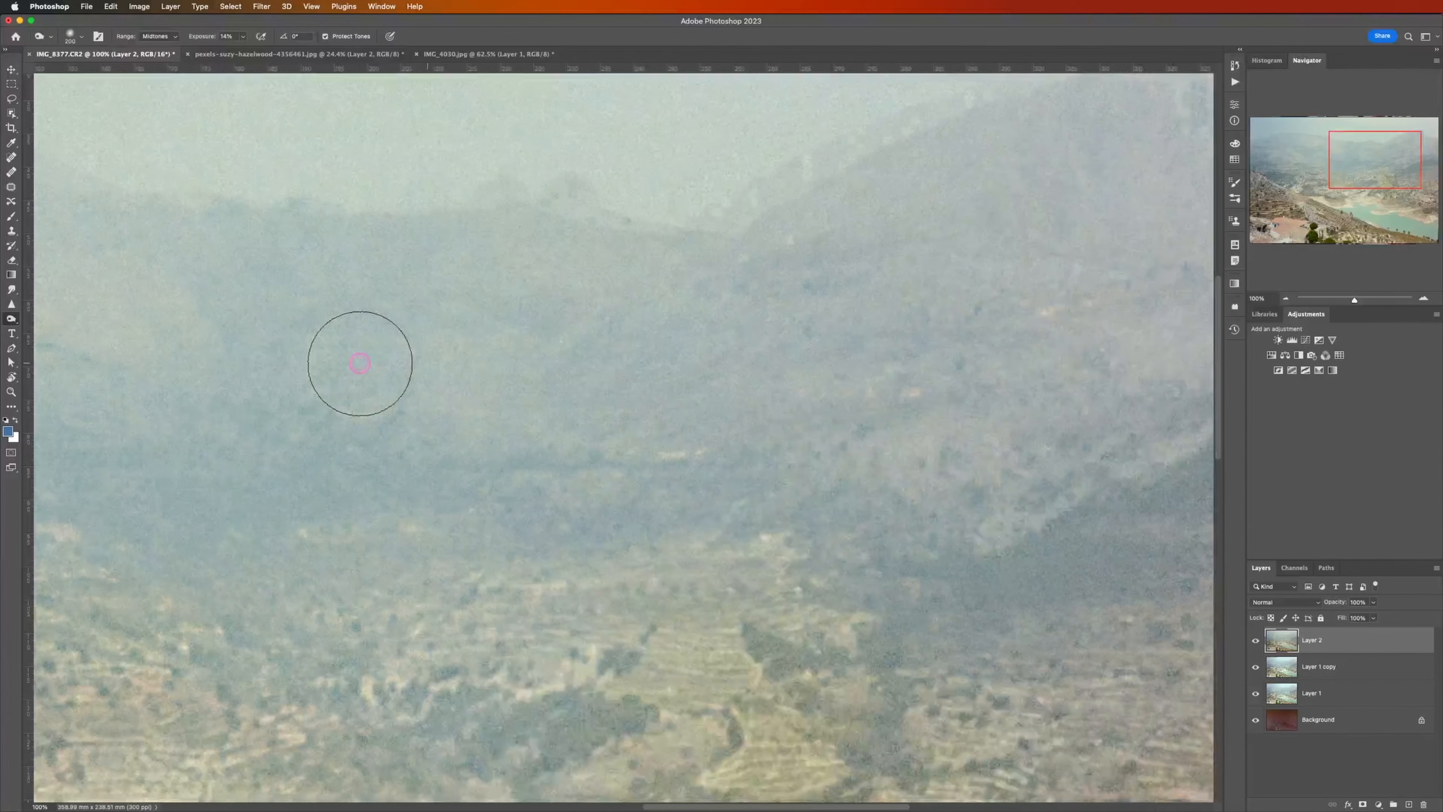
scroll(360, 370, left, 8)
scroll(360, 373, left, 10)
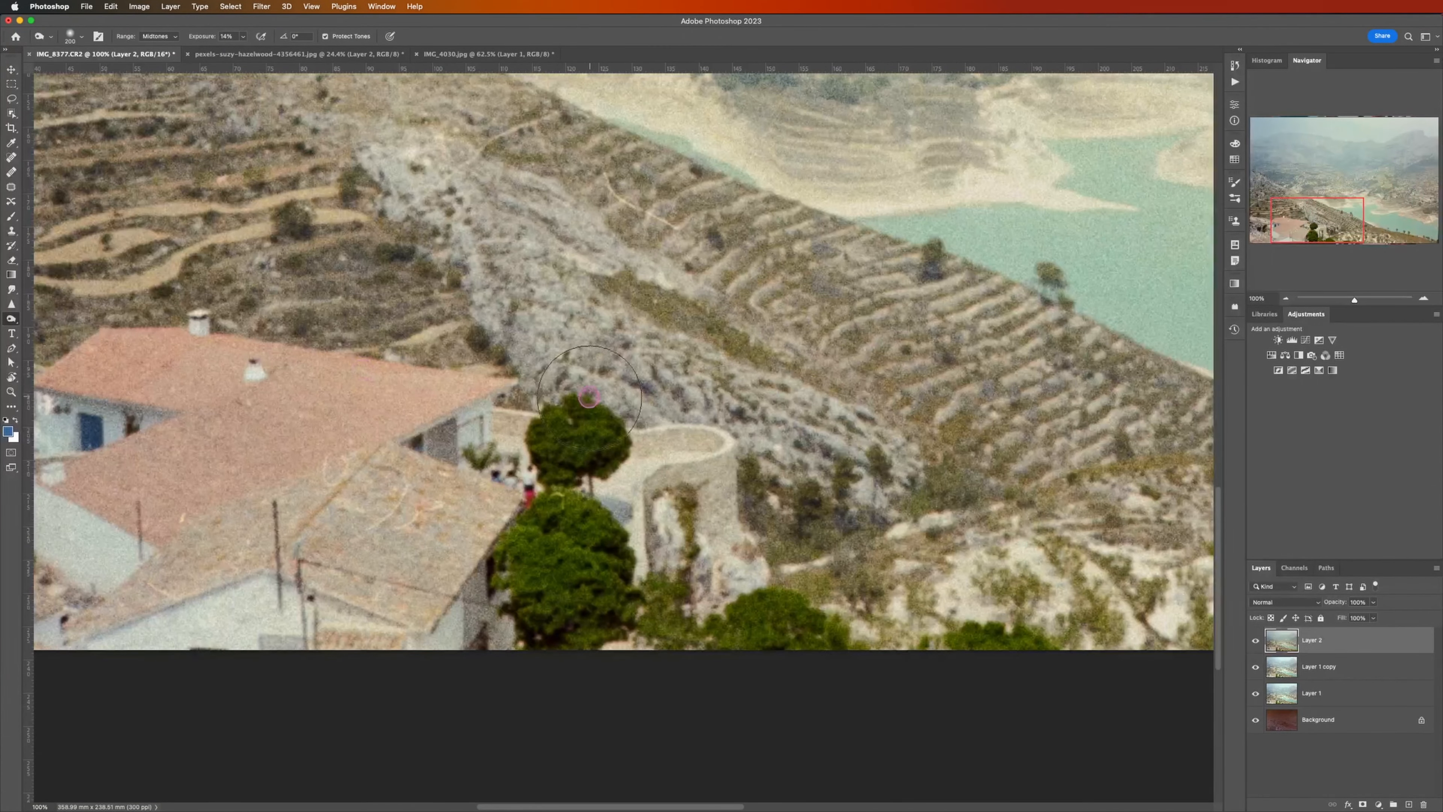
scroll(573, 419, up, 3)
scroll(582, 445, down, 2)
scroll(581, 445, down, 4)
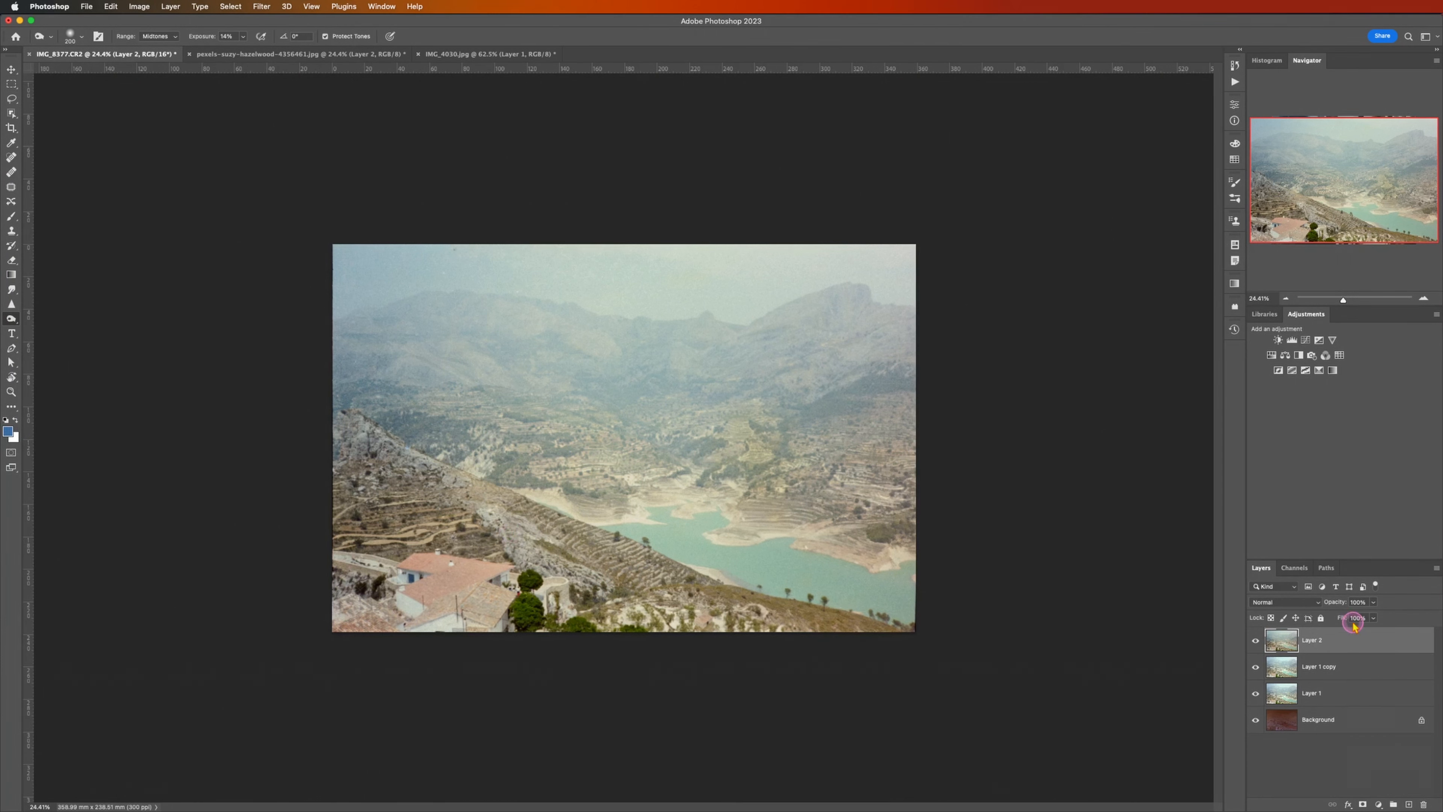
Step: Hide Layer 2 and apply the same Dehancer Film look to Layer 1 copy
click(1257, 641)
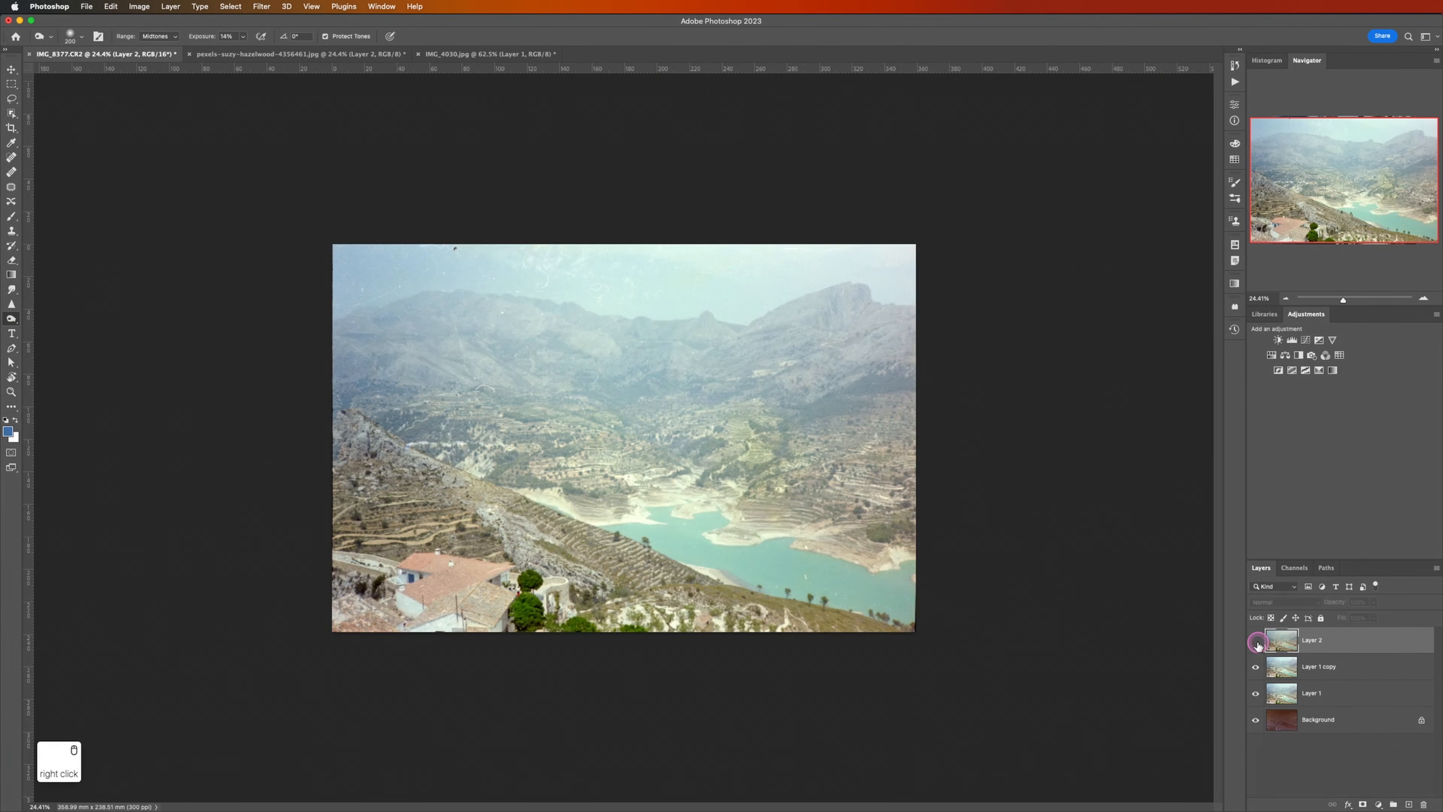
click(1301, 676)
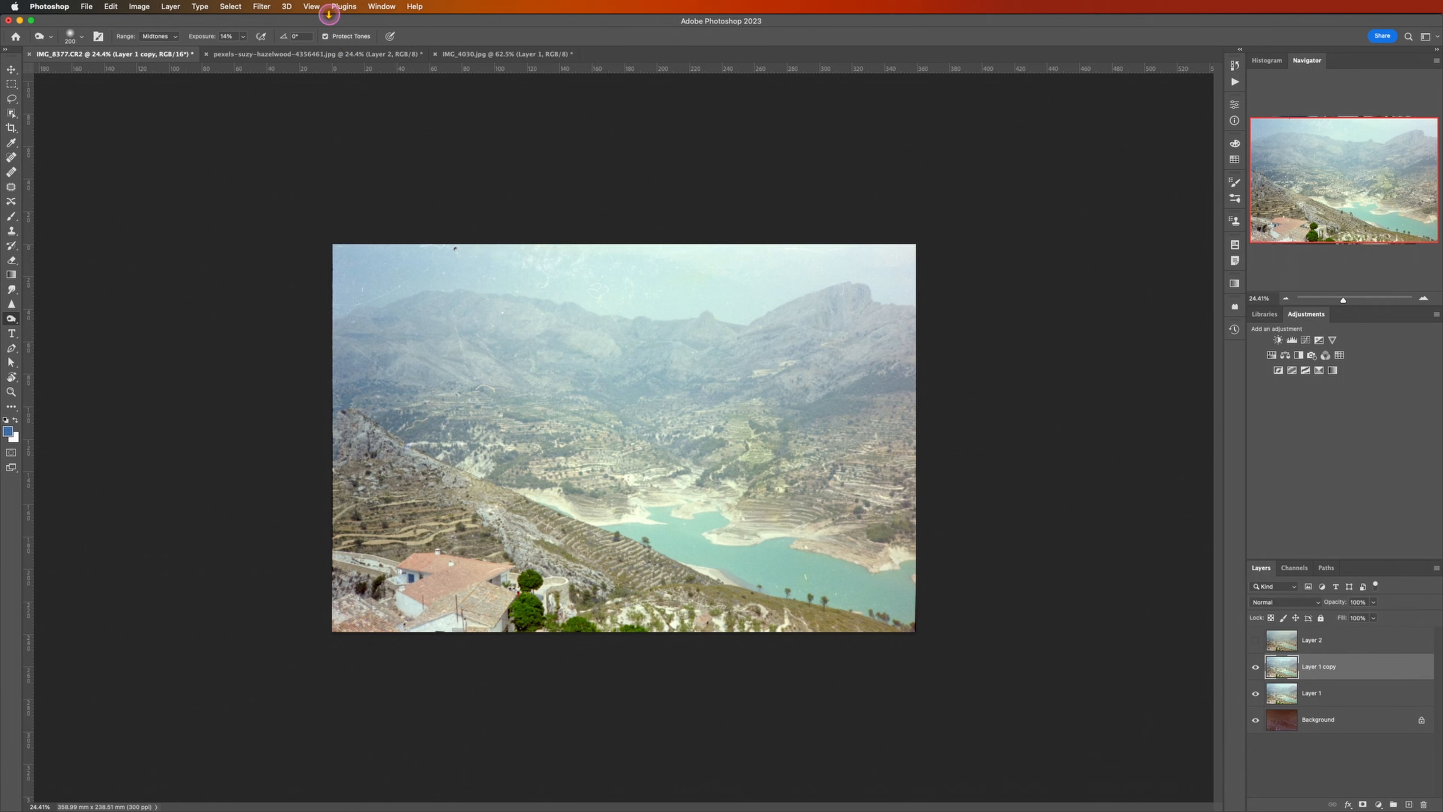
click(262, 6)
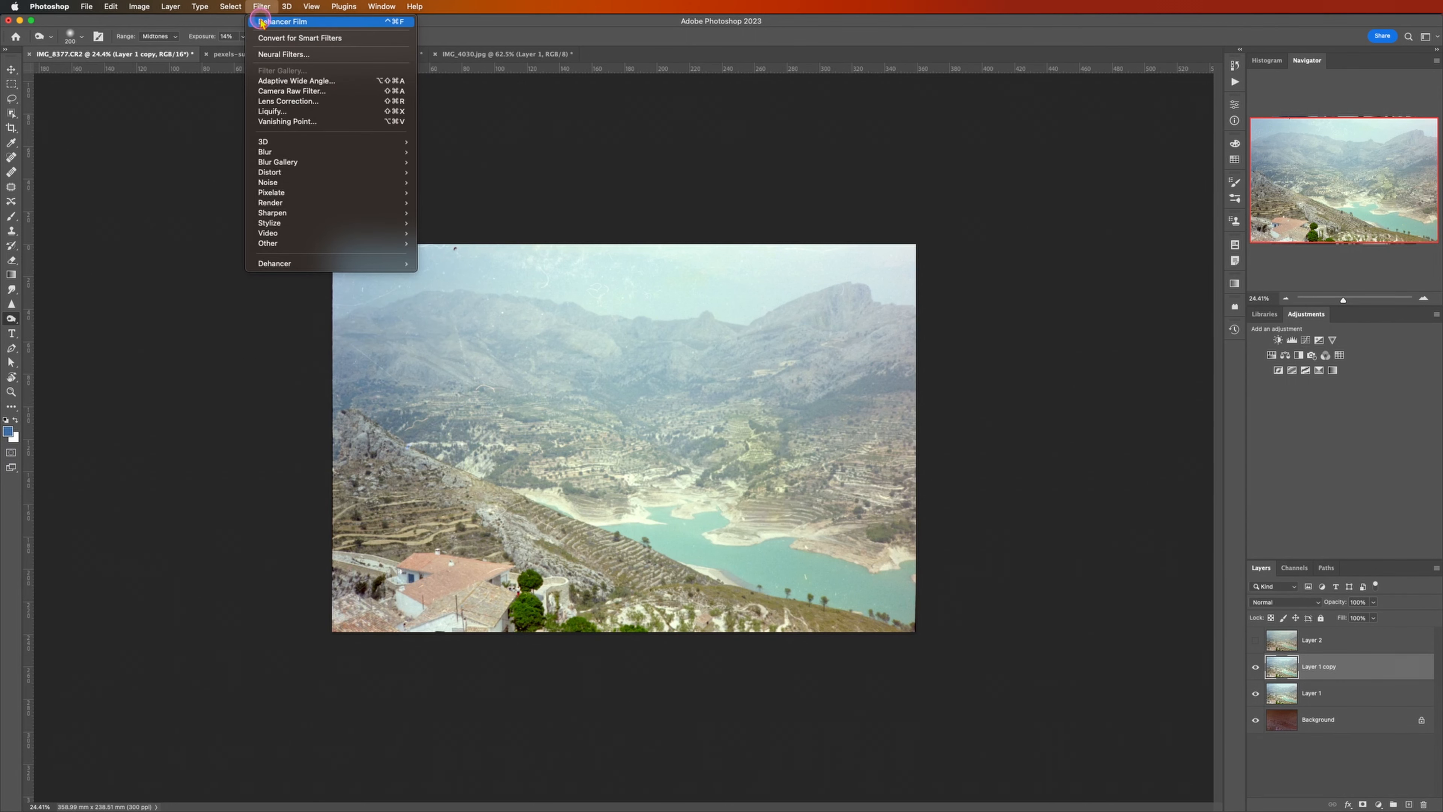
key(ctrl+super+f)
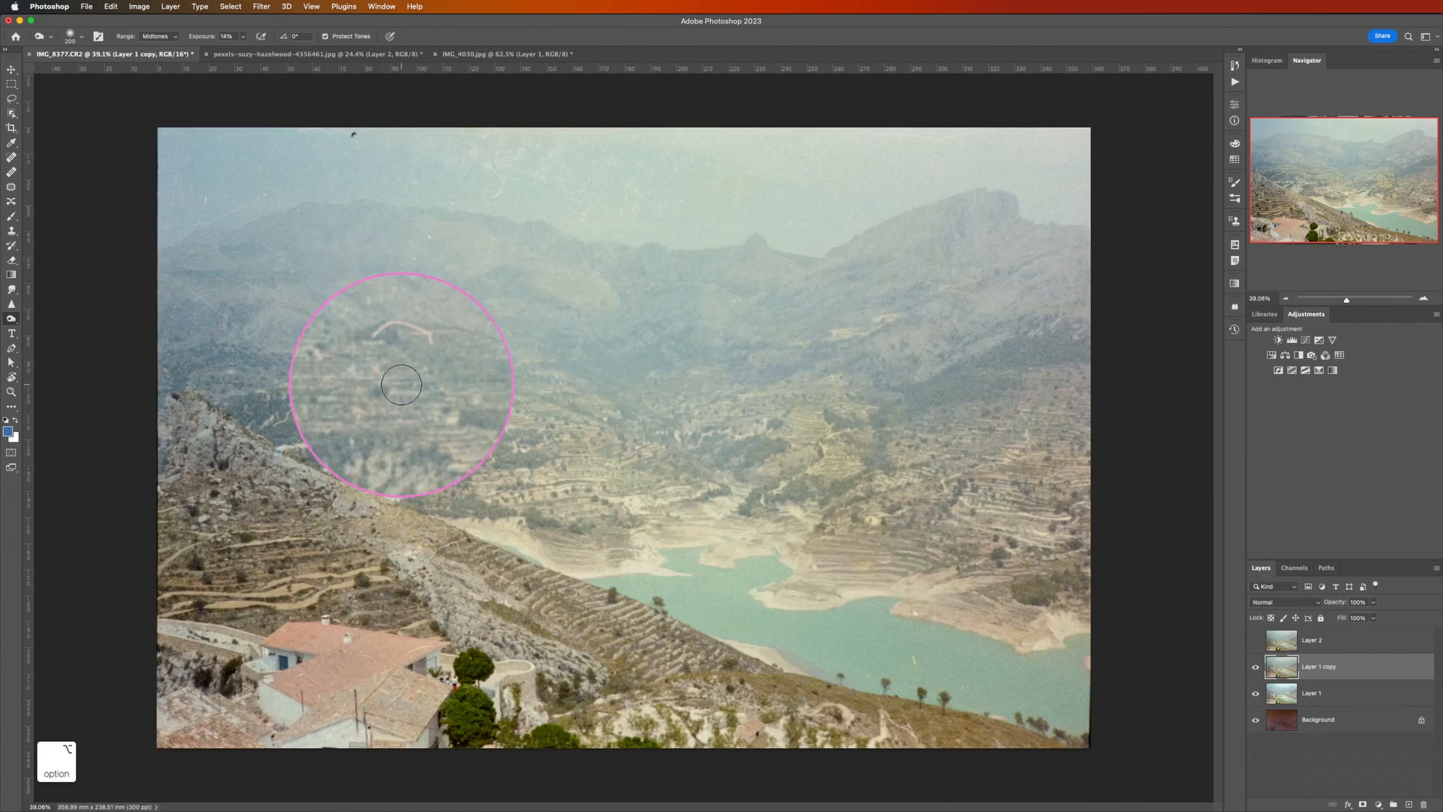
Step: Compare the scratches around the houses and hillside at 100% zoom with the restored Layer 2 shown and hidden
scroll(402, 370, up, 4)
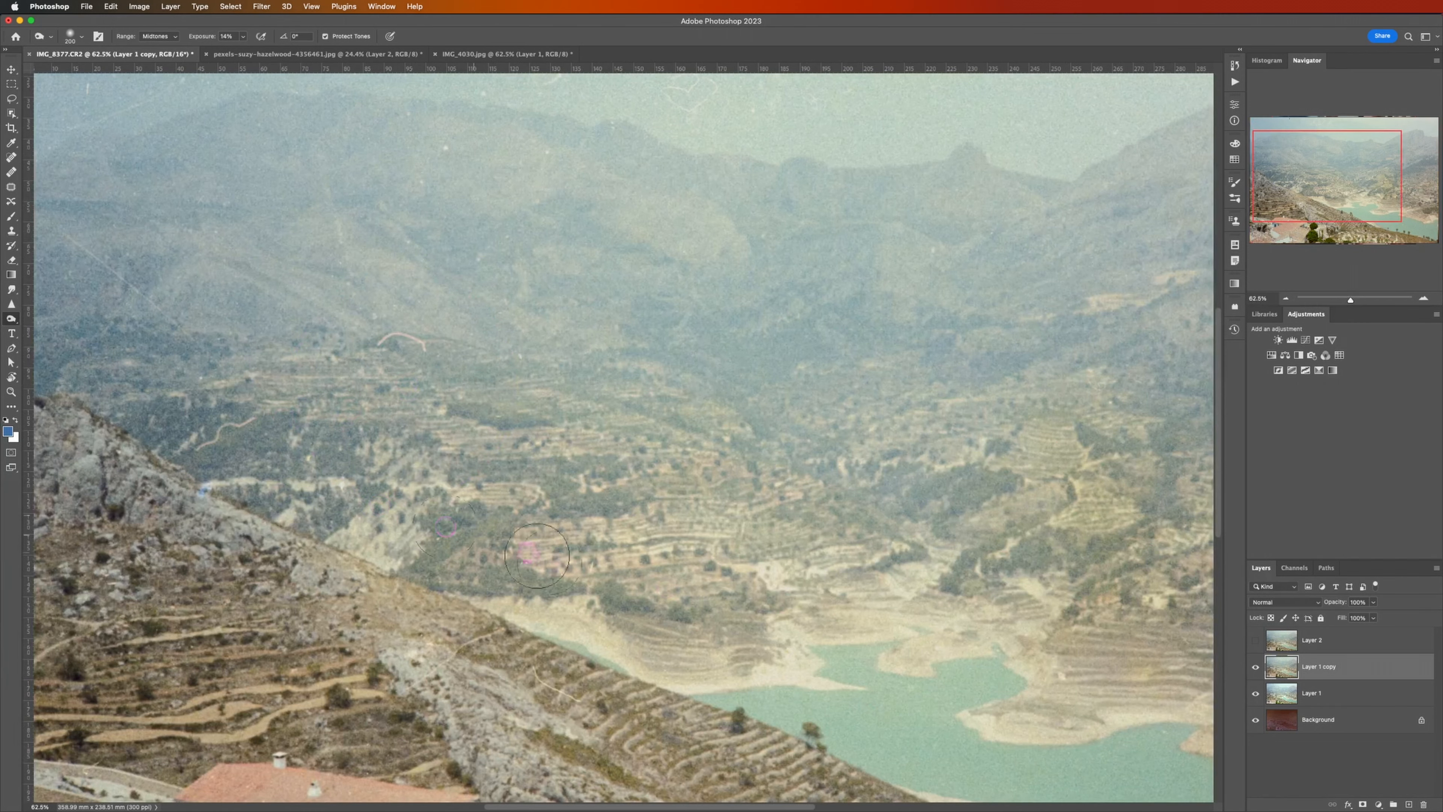
scroll(550, 568, down, 2)
scroll(405, 717, up, 3)
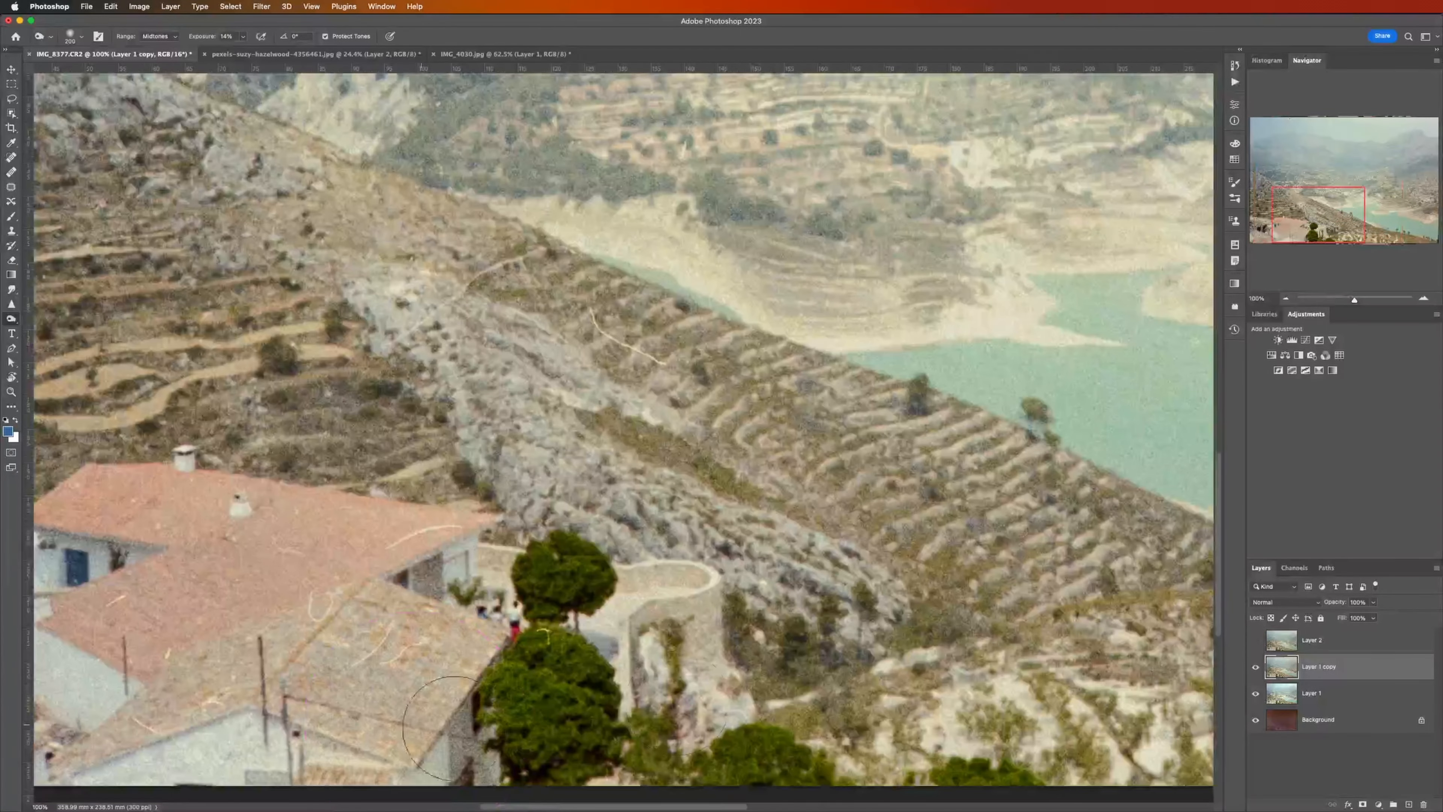
right_click(1256, 641)
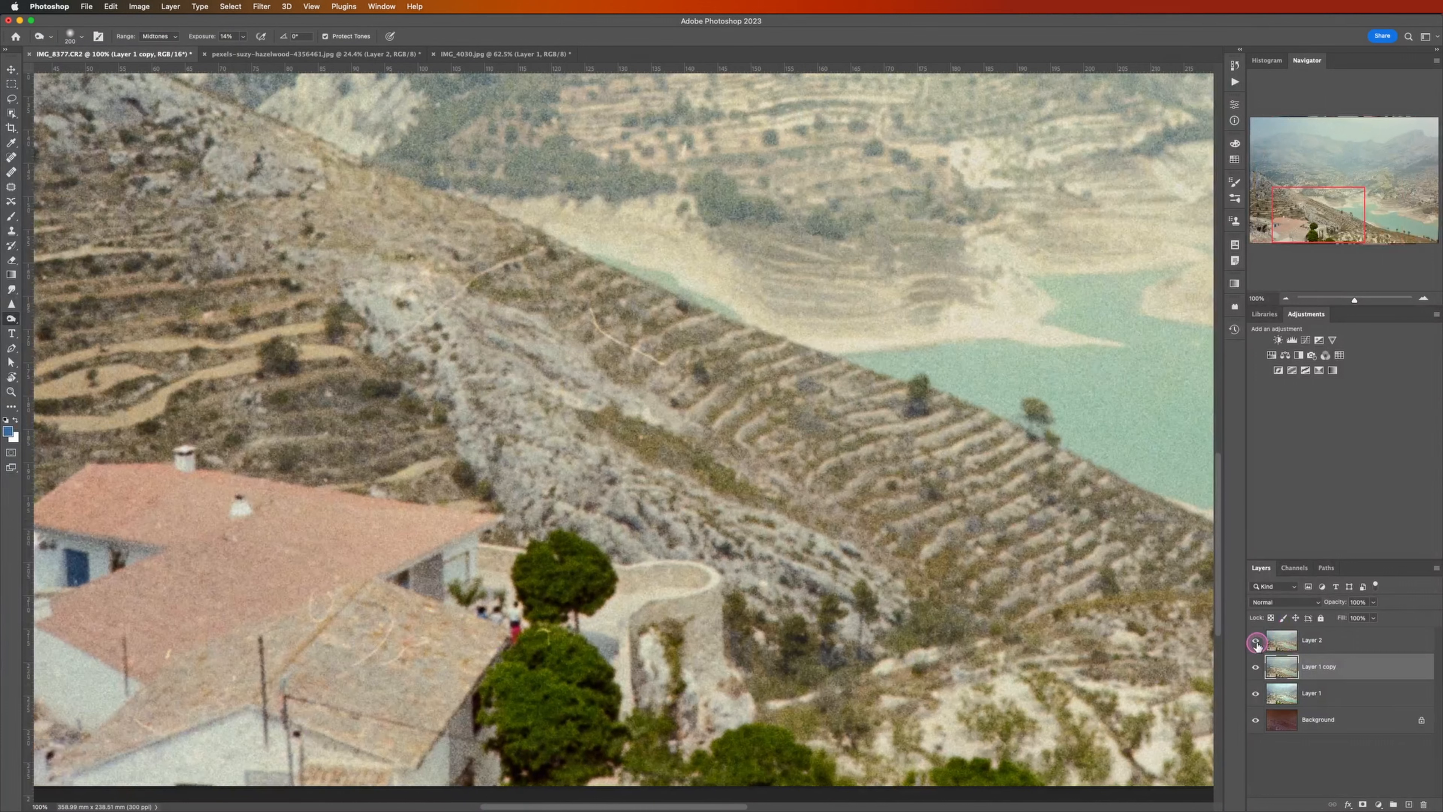
click(1257, 643)
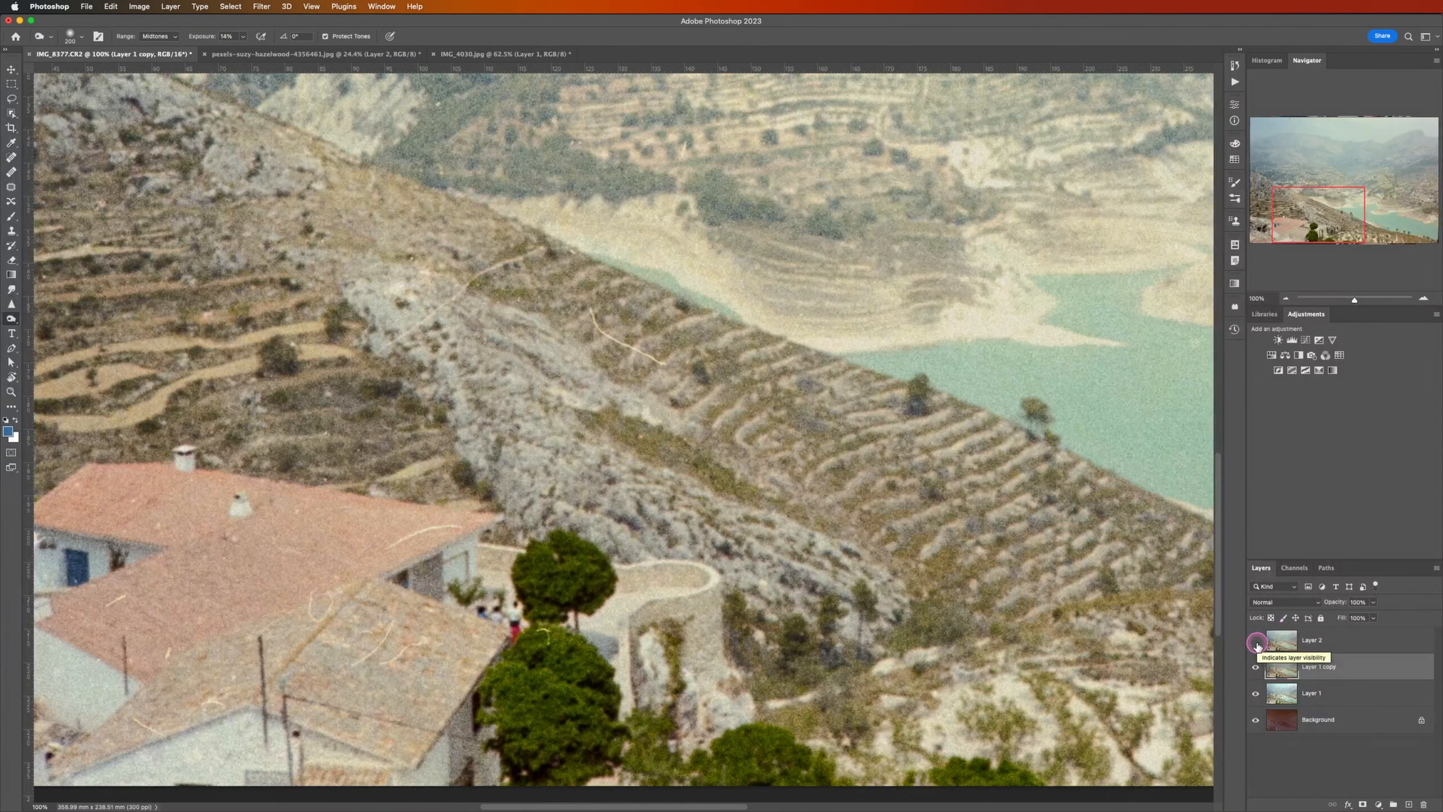
click(1256, 644)
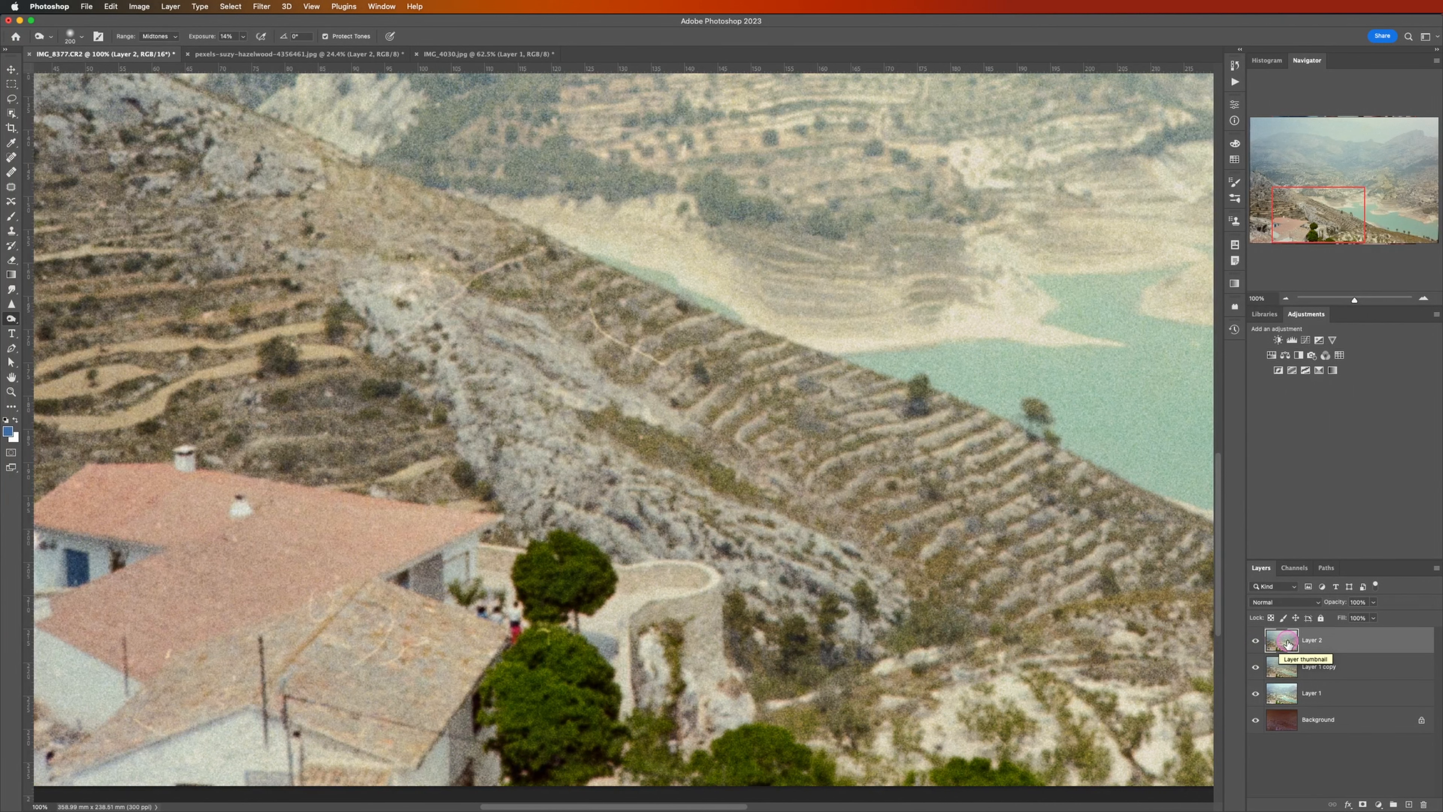
click(1257, 643)
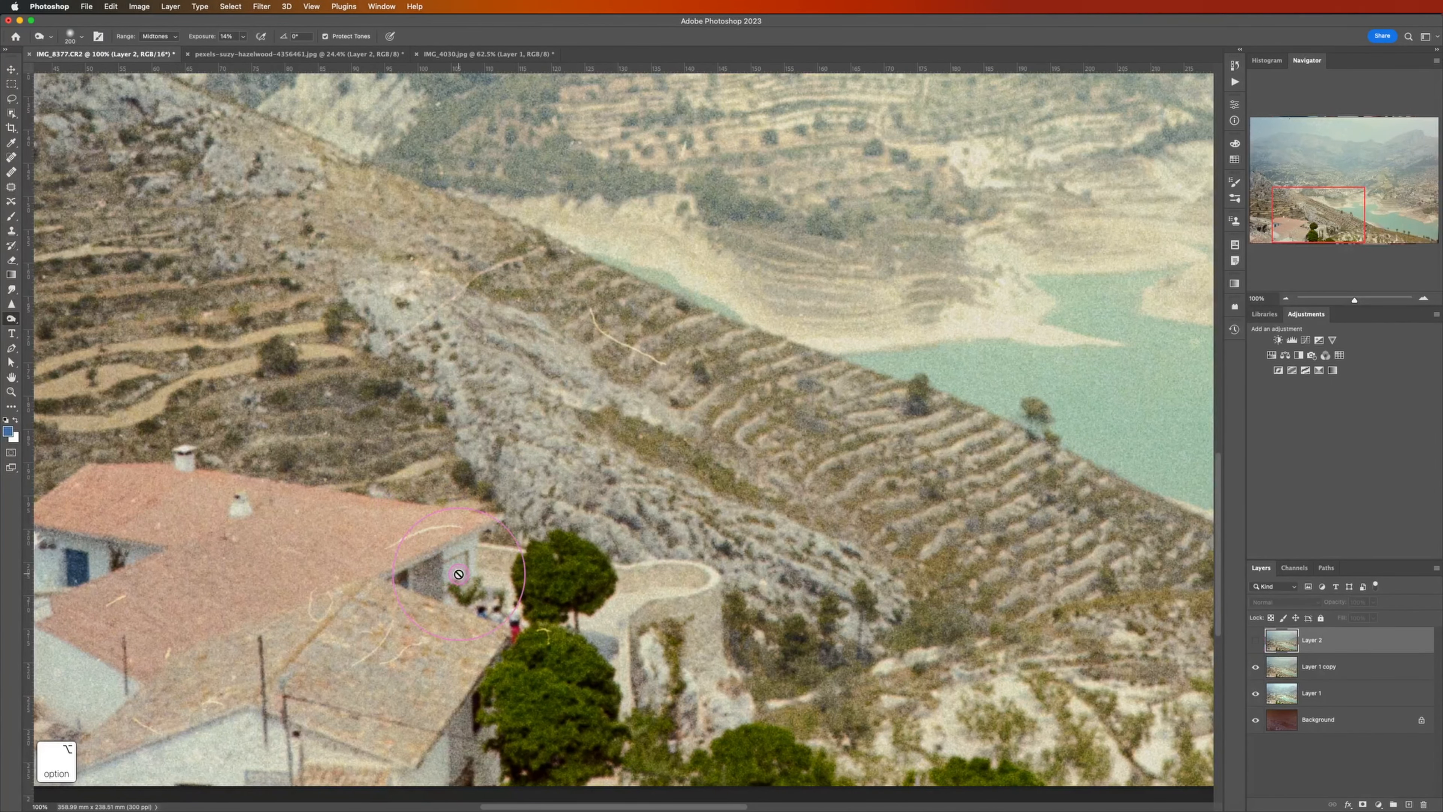
Step: Compare the full landscape before and after the film look by toggling the visibility of Layer 1 copy
alt+scroll(459, 575, down, 2)
alt+scroll(459, 574, down, 2)
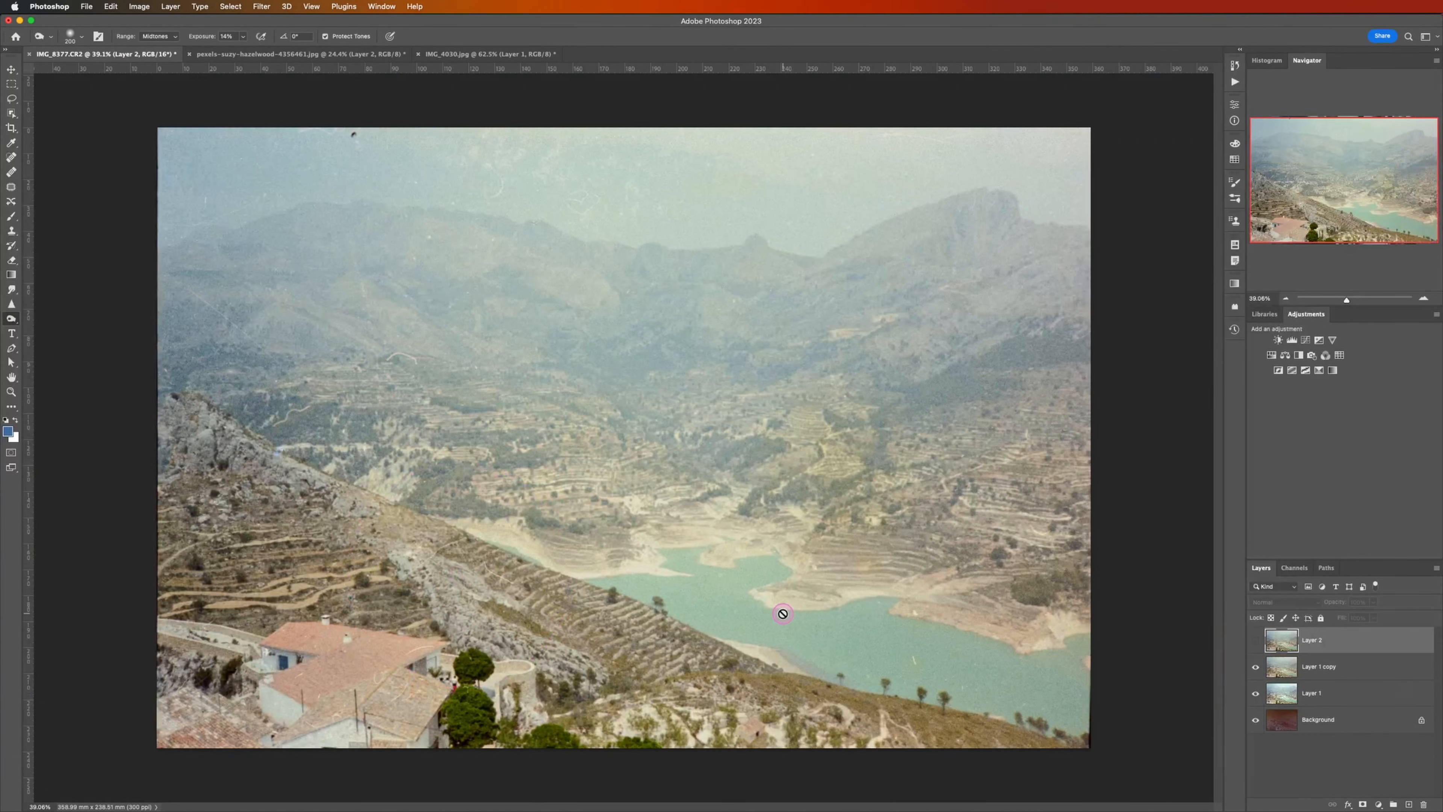
right_click(1256, 669)
right_click(1257, 669)
right_click(1256, 669)
right_click(1257, 669)
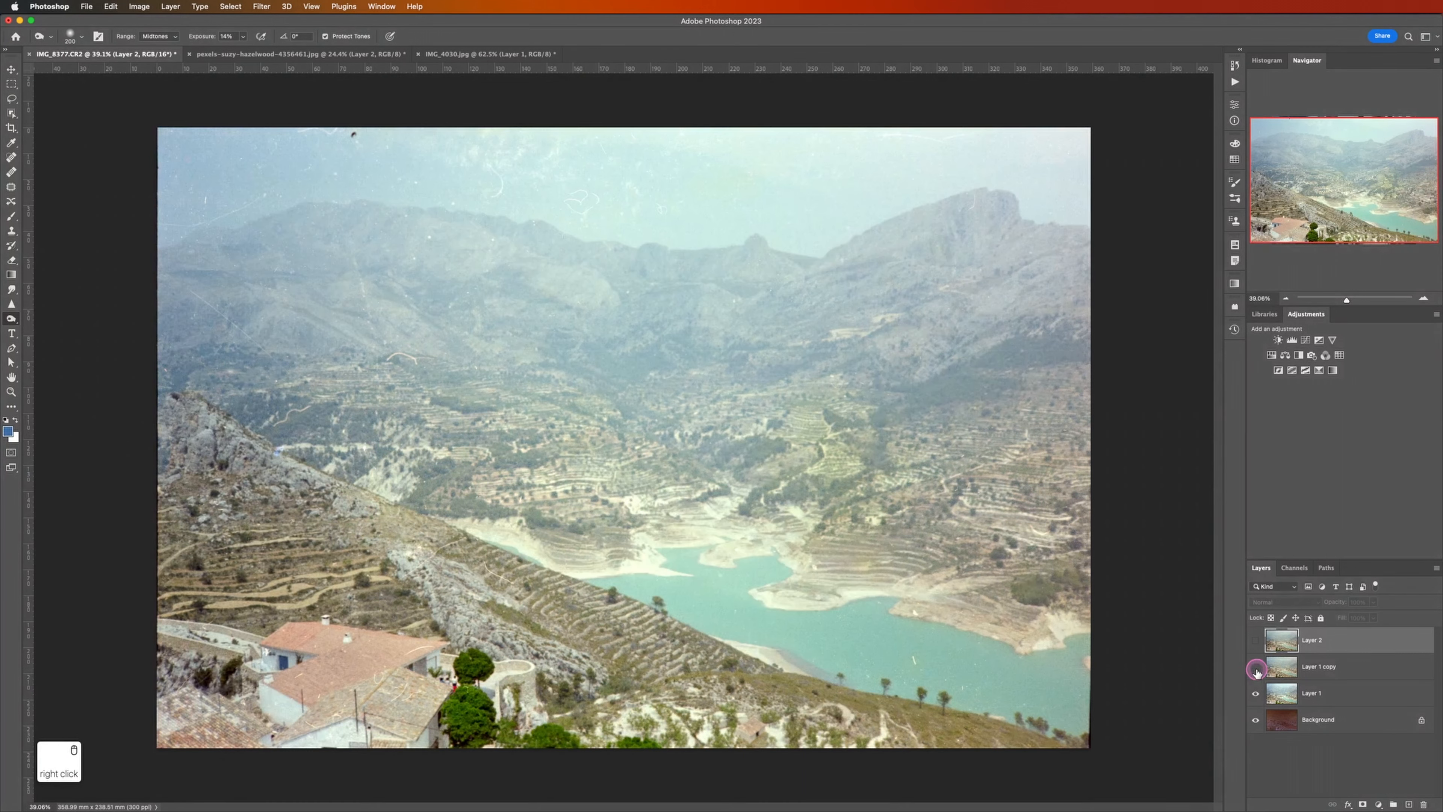
right_click(1256, 669)
right_click(1255, 669)
right_click(1255, 669)
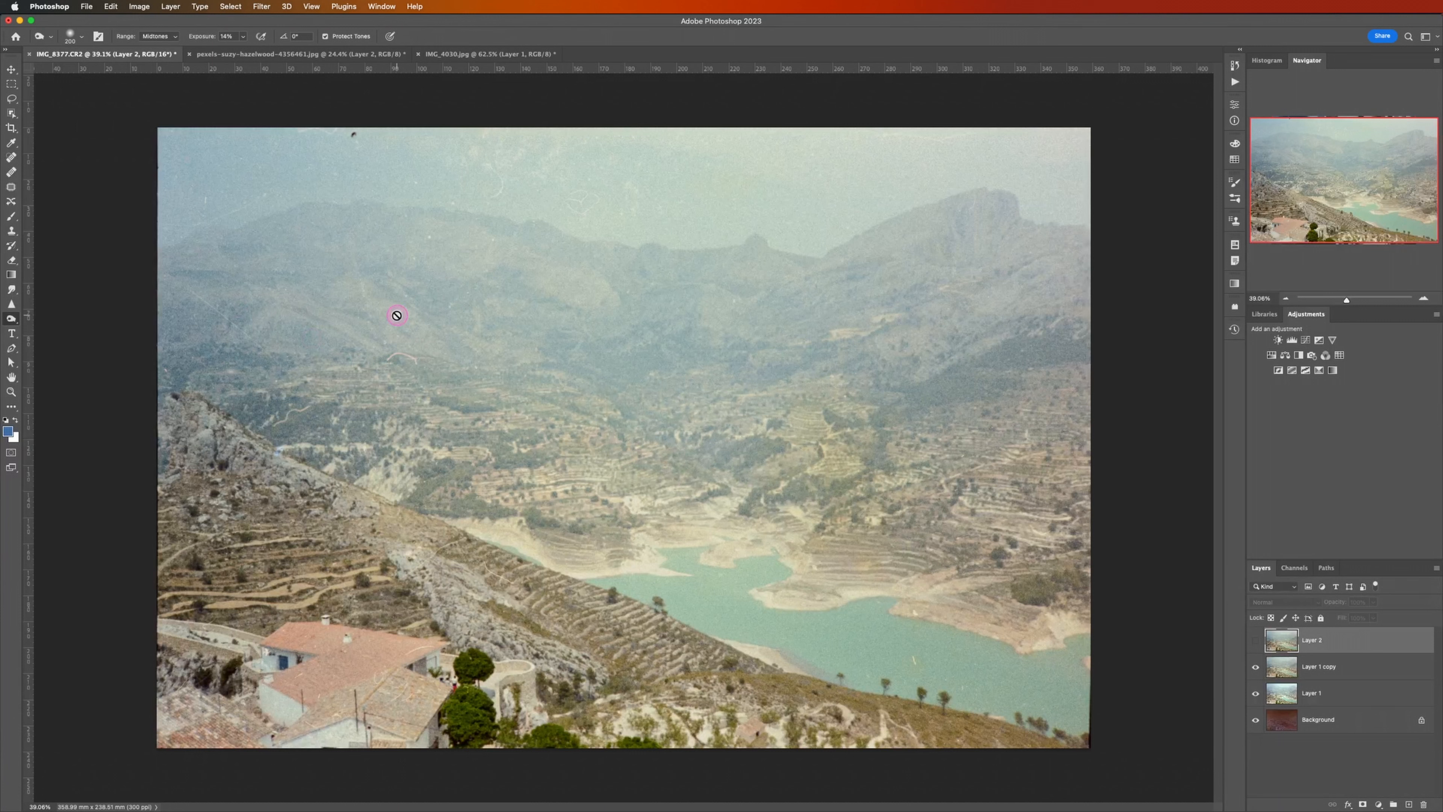
Step: Activate the Brush tool and show the restored Layer 2 again
right_click(11, 217)
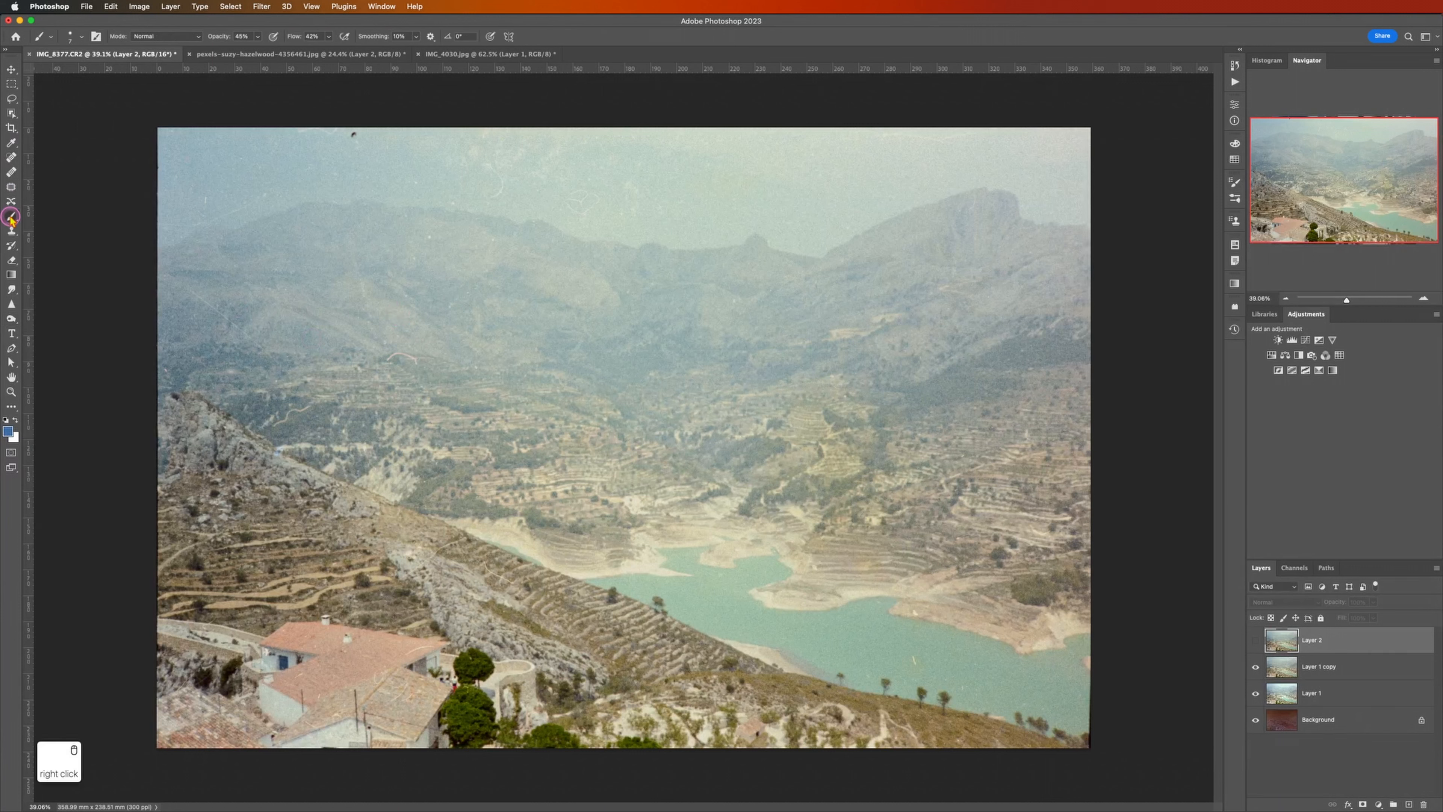
click(1255, 641)
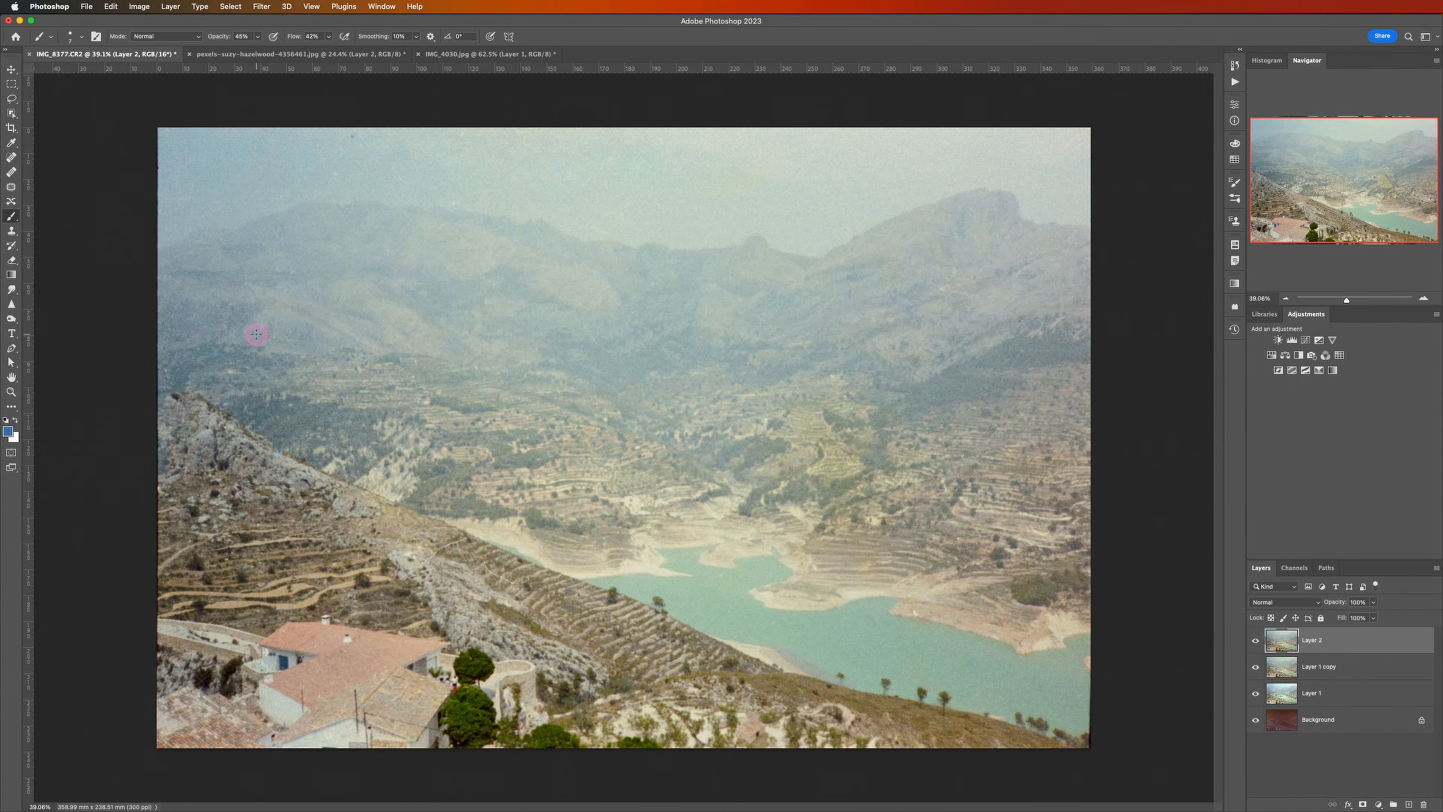